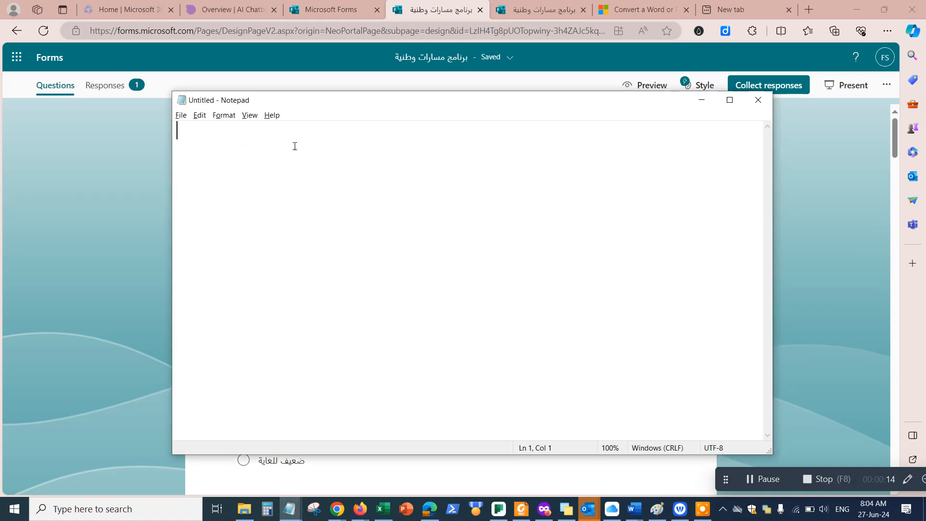
Step: Write "-How to create assessment forms using Microsoft Forms" on the second line of the blank note
key(Return)
text(How to create assessment  fo)
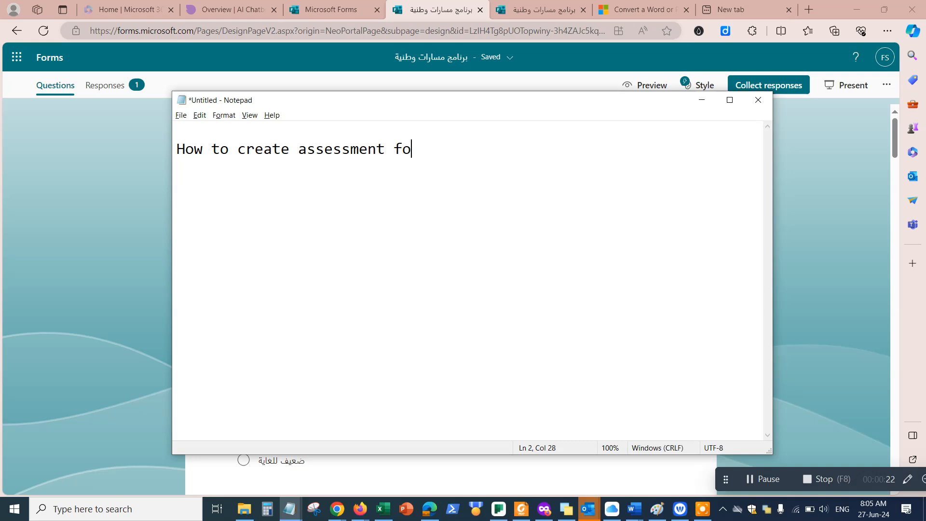
text(rms using Mi)
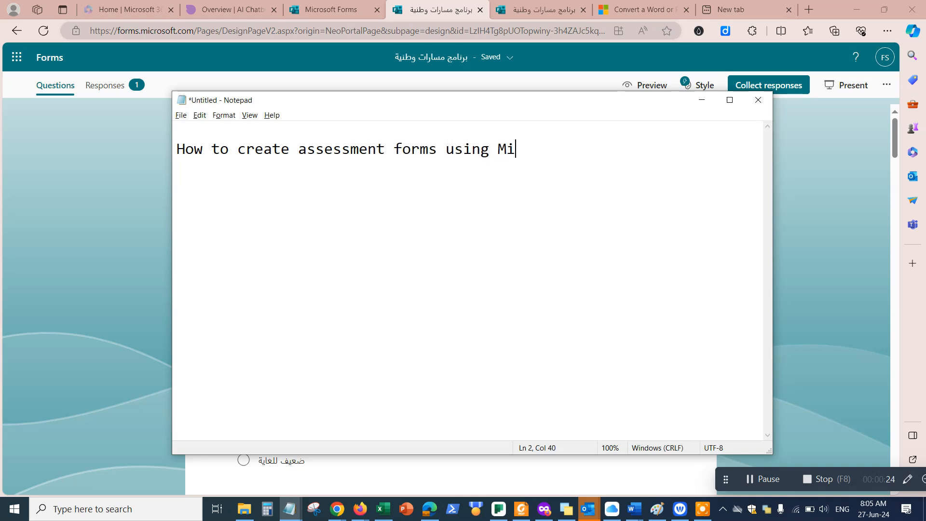
text(crosoft Forms)
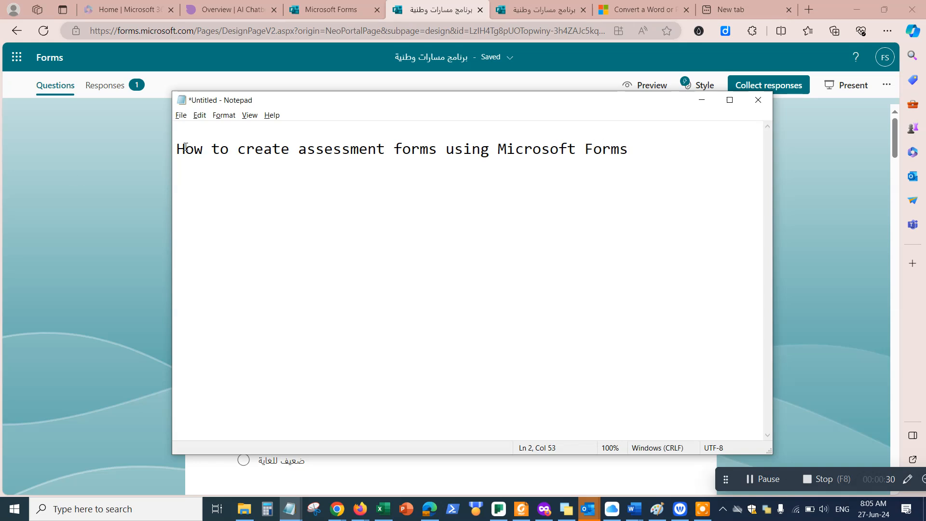
text(-)
click(652, 150)
Step: Add the lines "-How to customize the form with certain colors" and "-How to add a logo to your form."
key(Return)
text(-How to customize the form with)
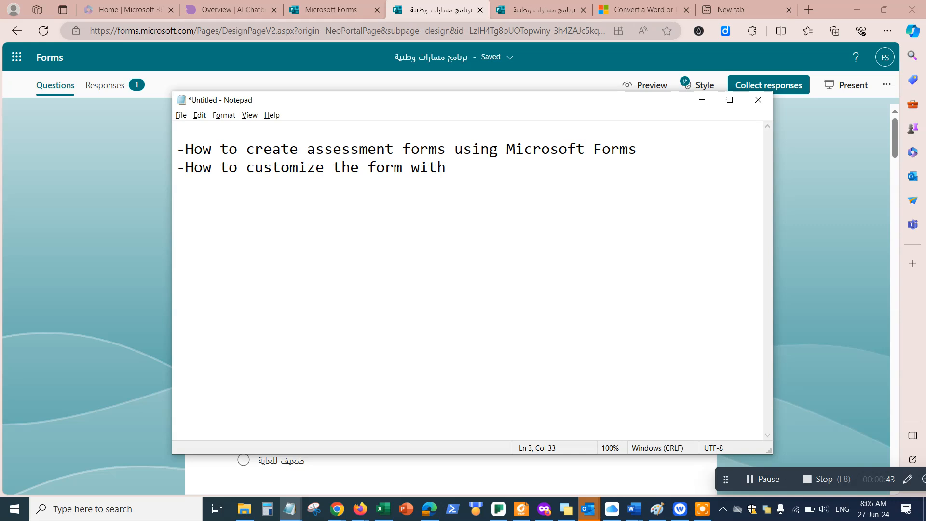
text( certain colors)
key(Return)
text(-How to add)
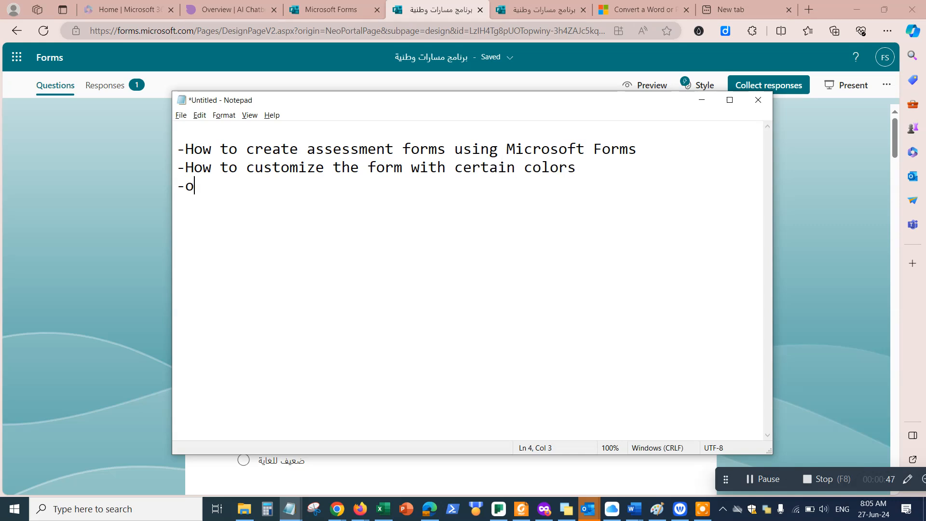
text( a l)
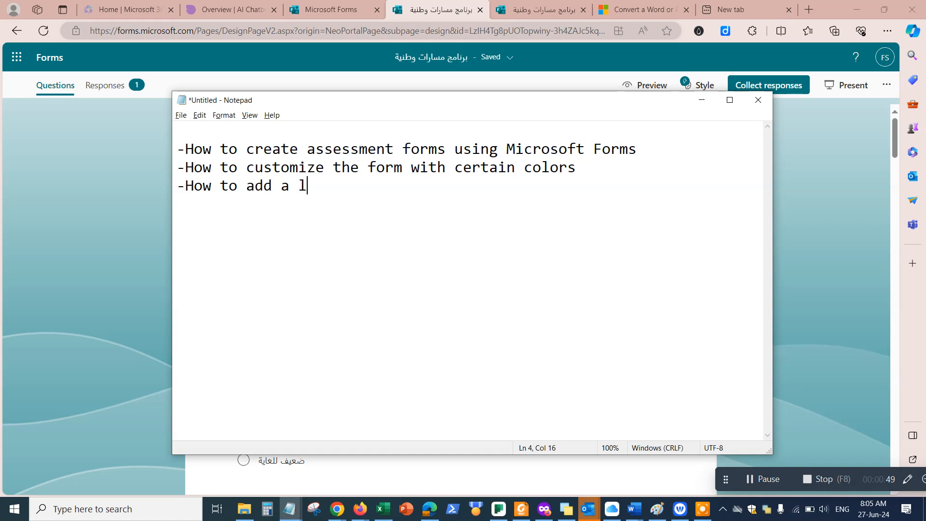
text(ogo to your form)
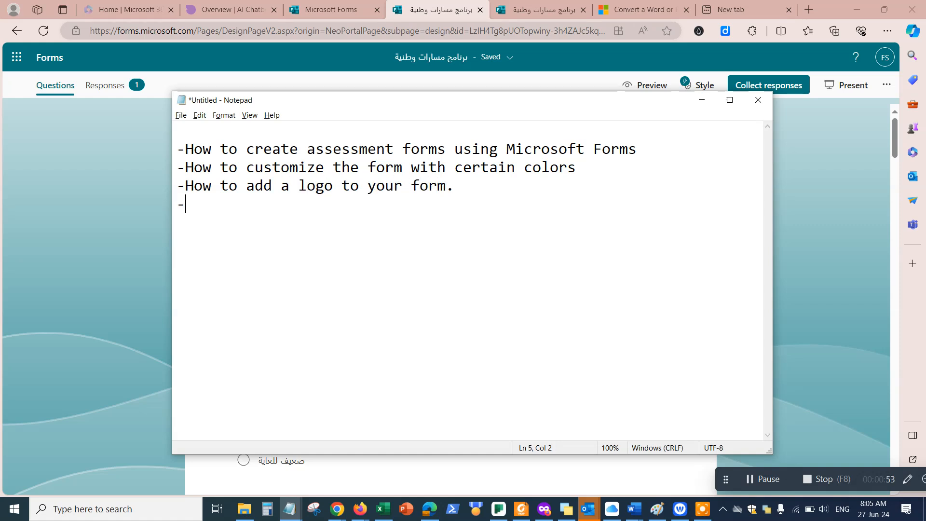
text(.)
Step: Add a fourth bullet line reading "-How to import an existing form from Word to Microsoft Forms."
key(Return)
text(-How to impo)
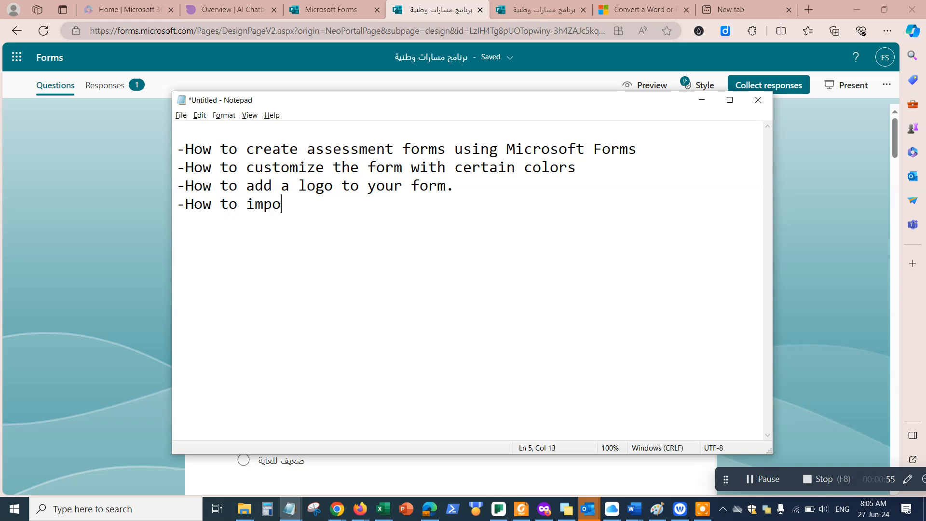
text(rt an exi)
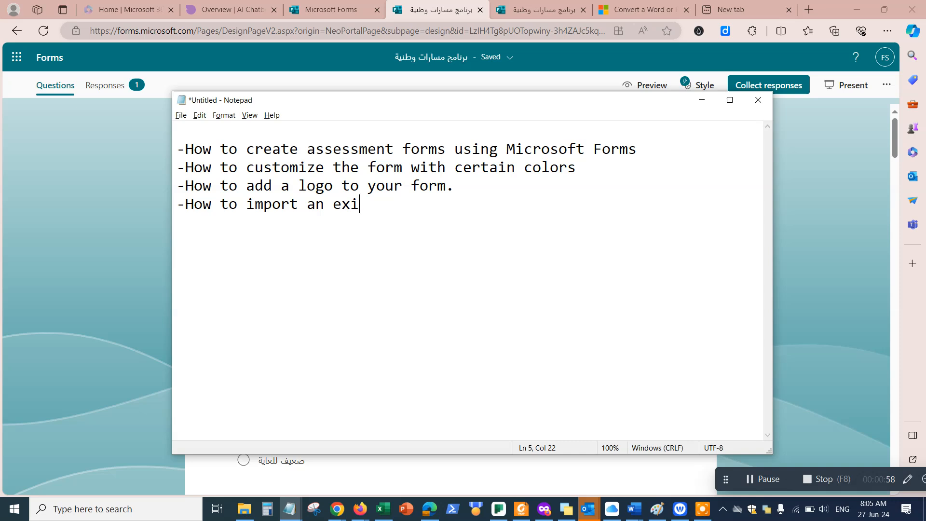
text(sting form from )
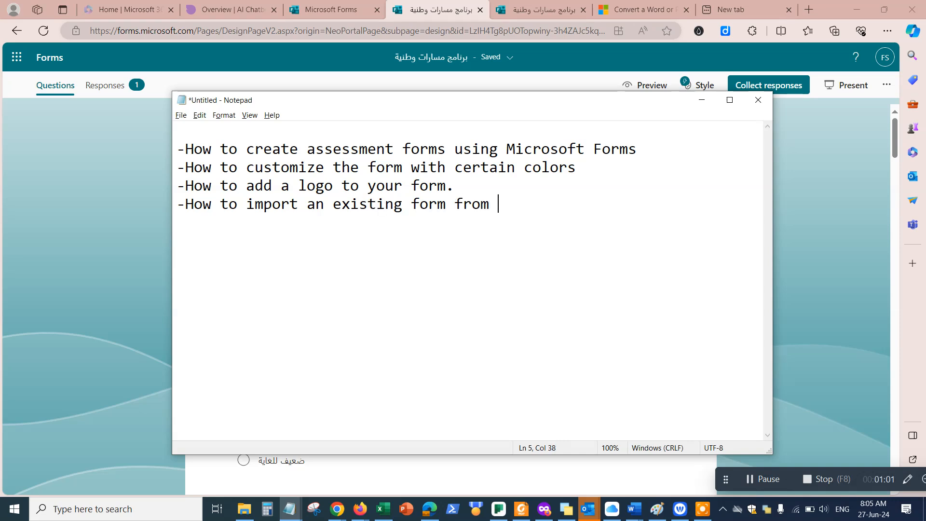
text(Word to M)
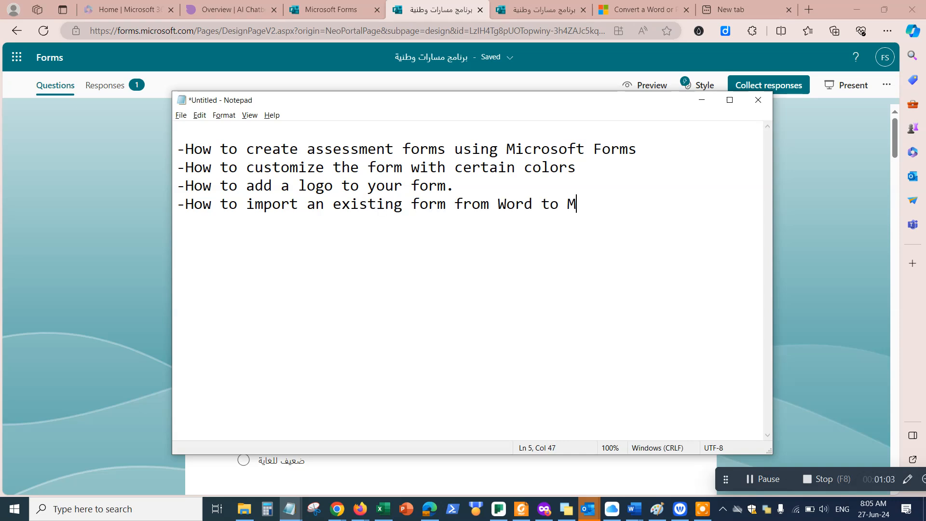
text(icrosoft Forms.)
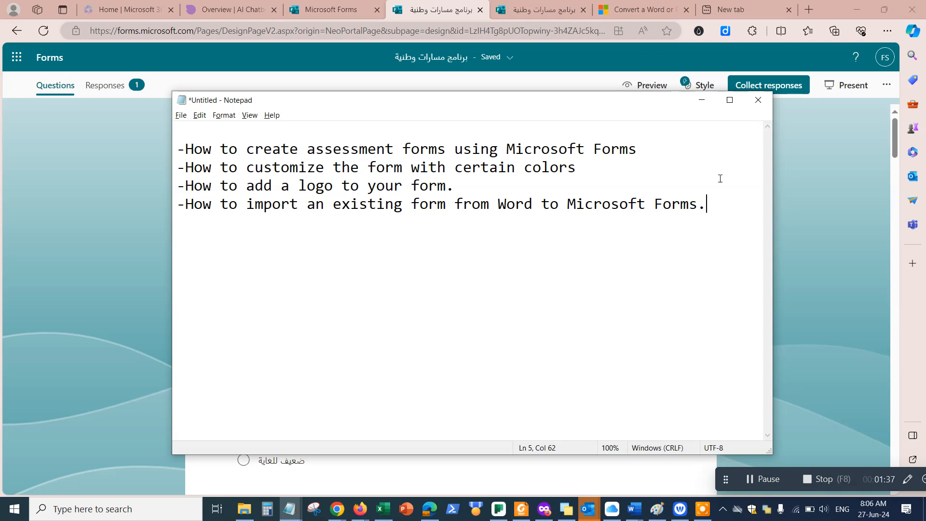
Step: Minimize the note and load forms.microsoft.com in the browser tab holding the Word conversion support article
click(701, 101)
click(639, 10)
click(556, 32)
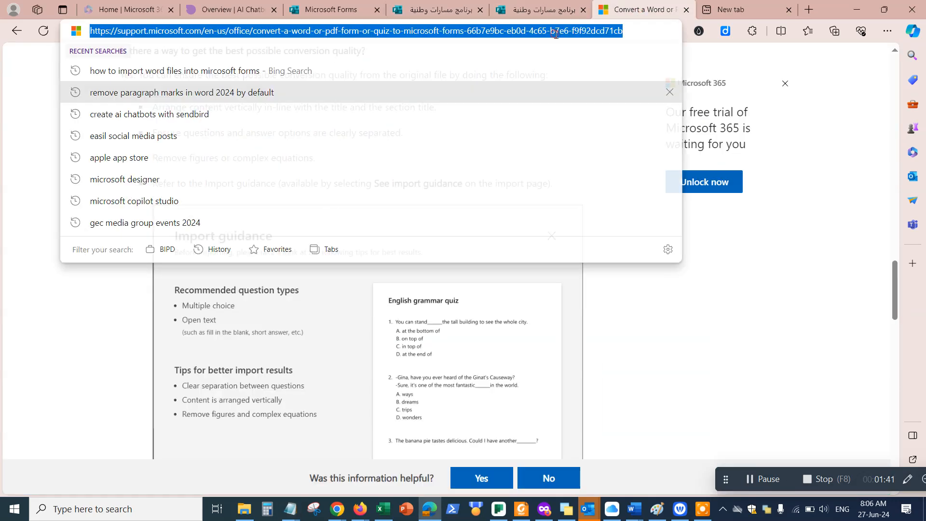
text(forms)
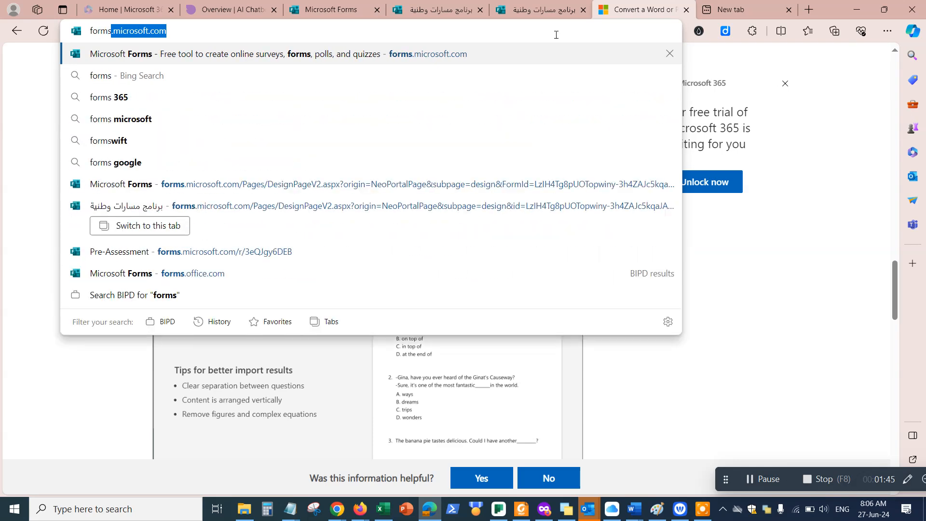
key(Return)
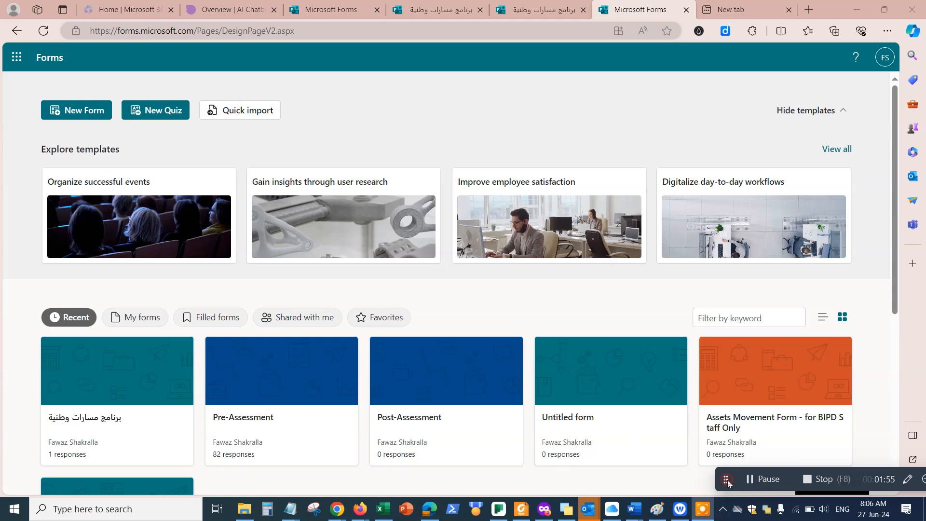
drag(728, 484, 739, 489)
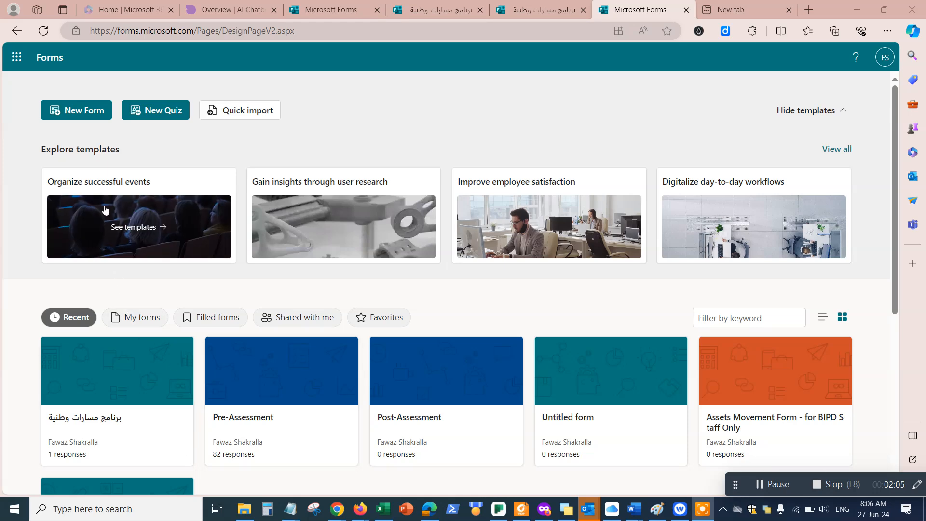
Step: Create a new blank form and title it "Assessment"
click(99, 115)
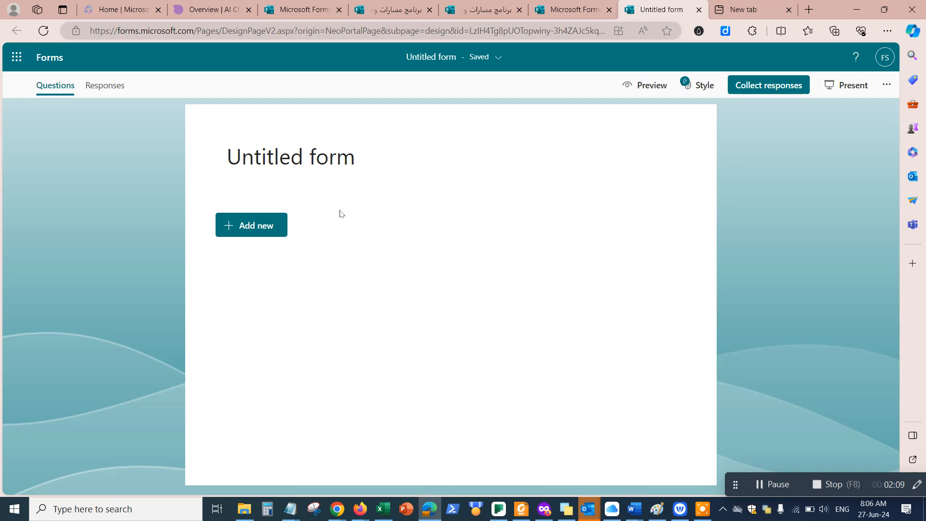
click(297, 149)
text(Assessment)
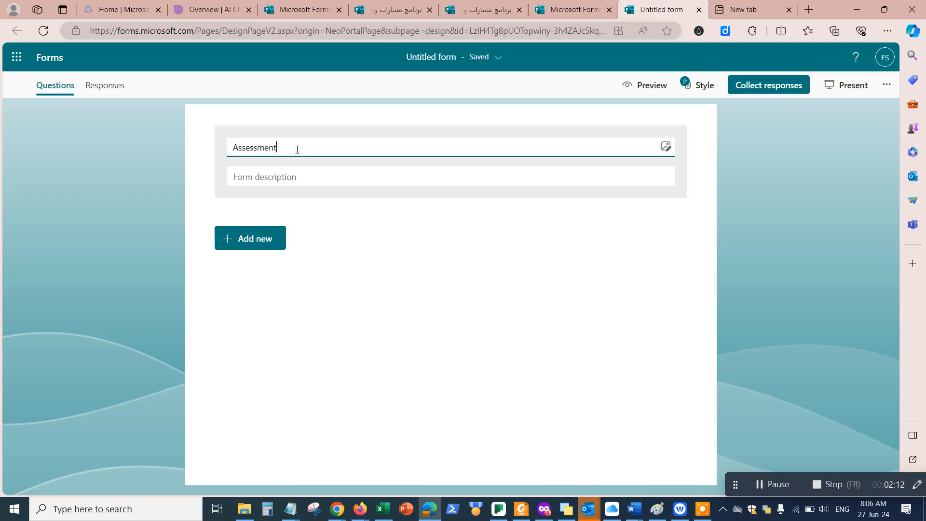
Step: Set the form description to "Pre assessment for Fintech Open API's Training course"
click(299, 177)
text(P)
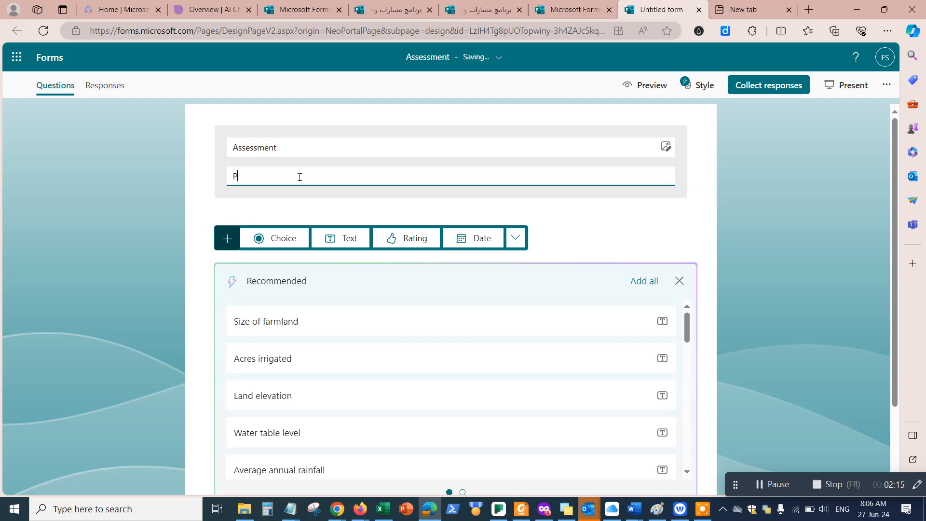
text(re assessment for )
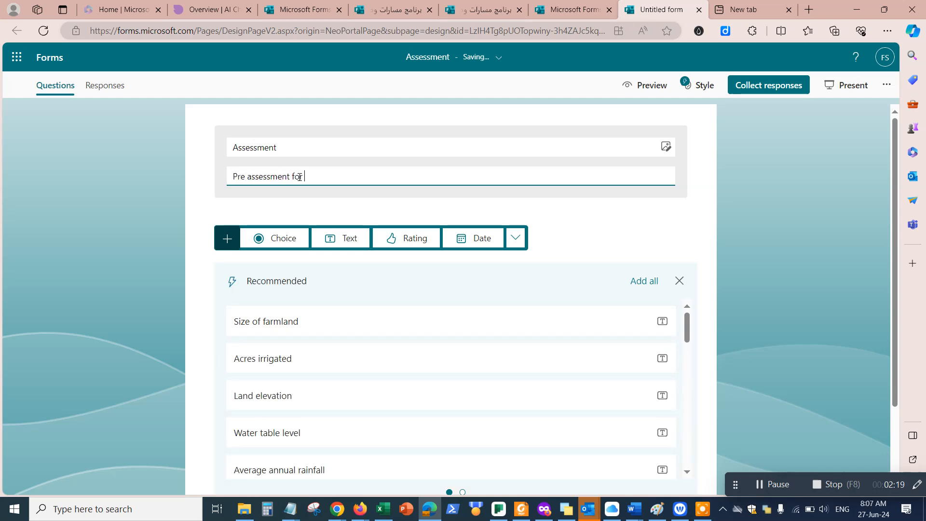
text(Fintech Open API)
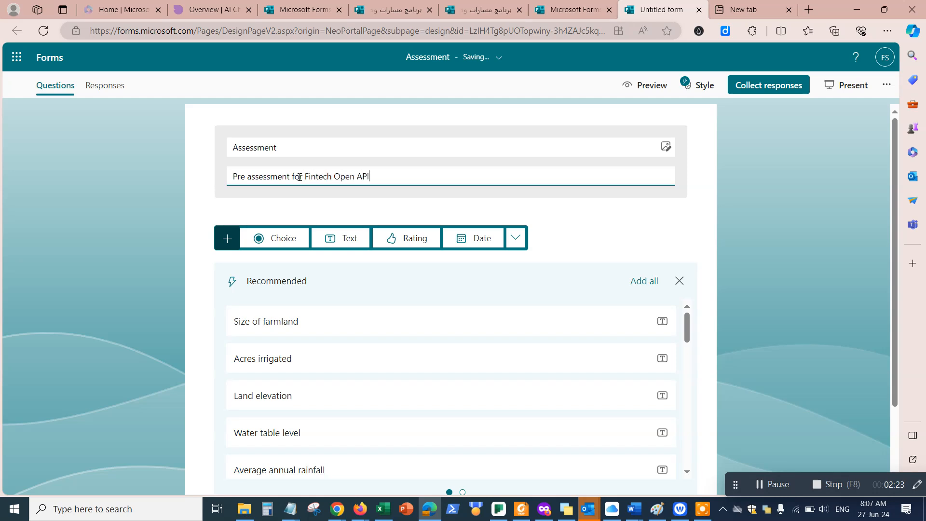
text('s Training course)
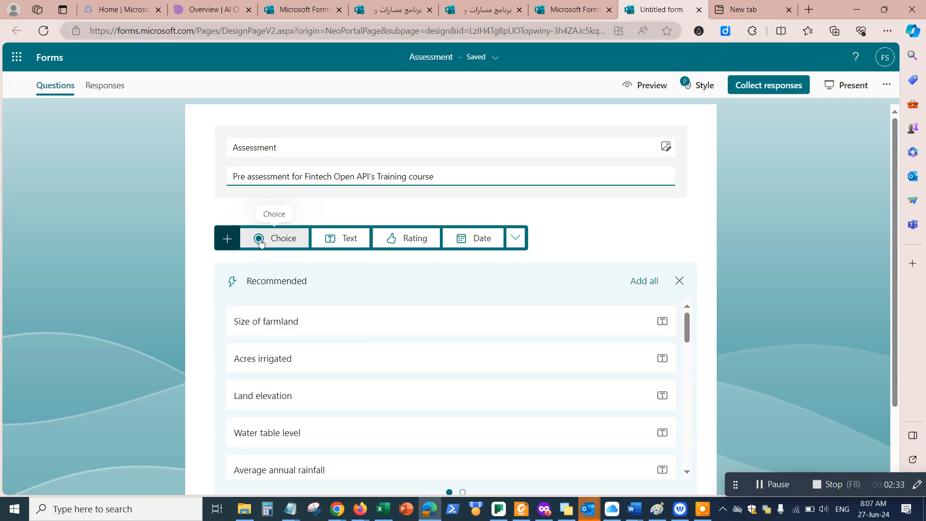
click(226, 241)
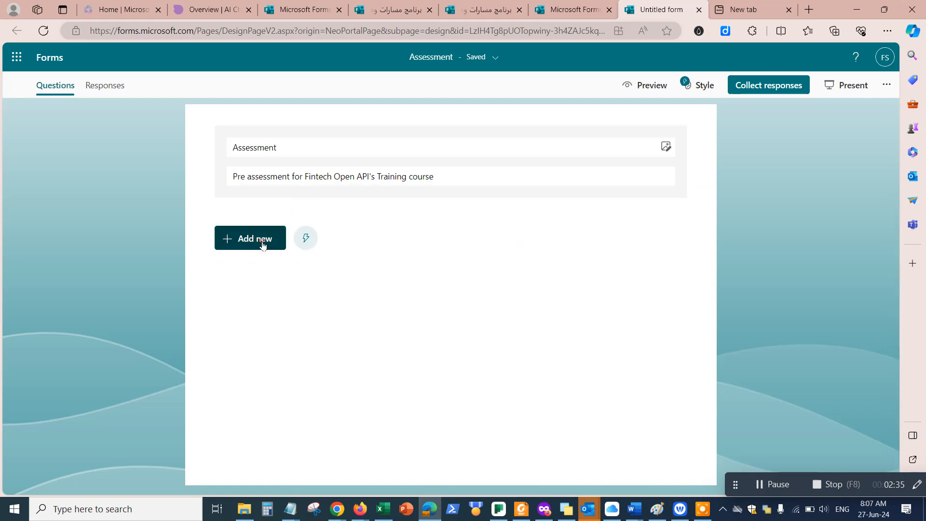
click(262, 244)
click(279, 237)
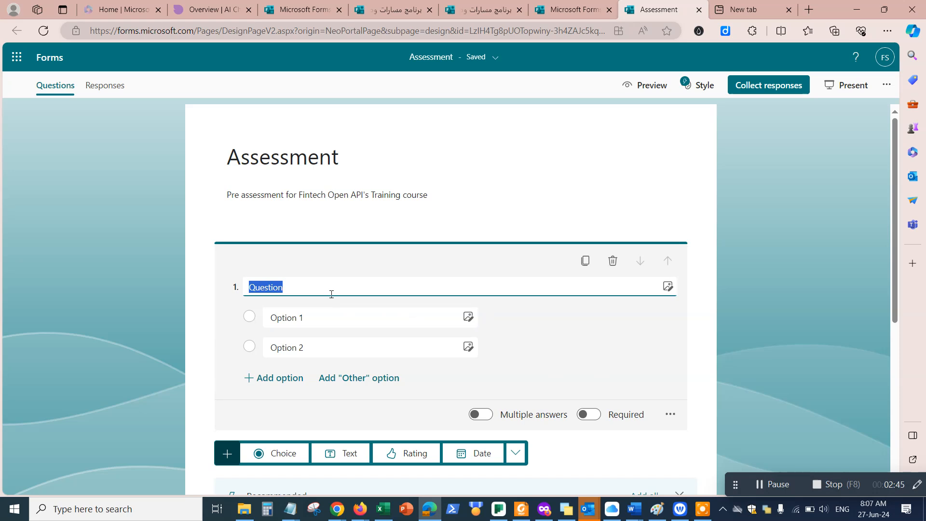
click(341, 454)
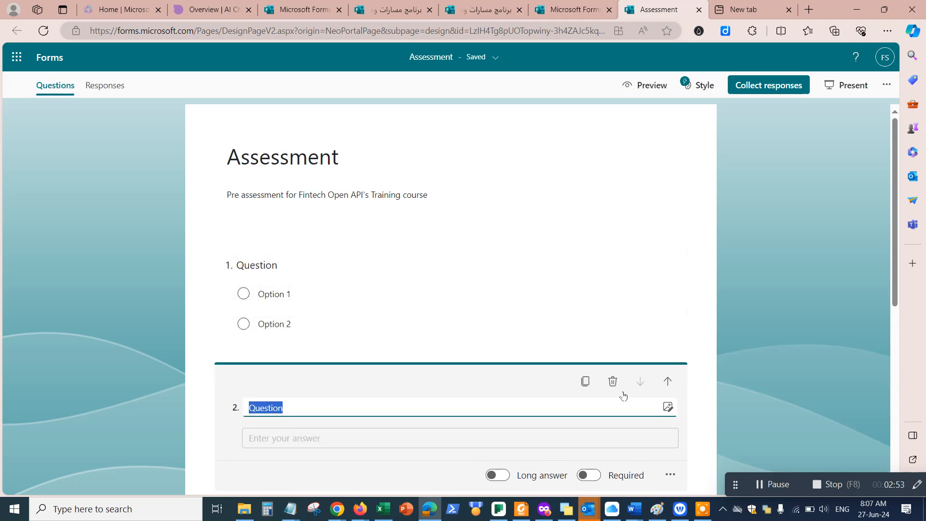
click(611, 382)
click(440, 285)
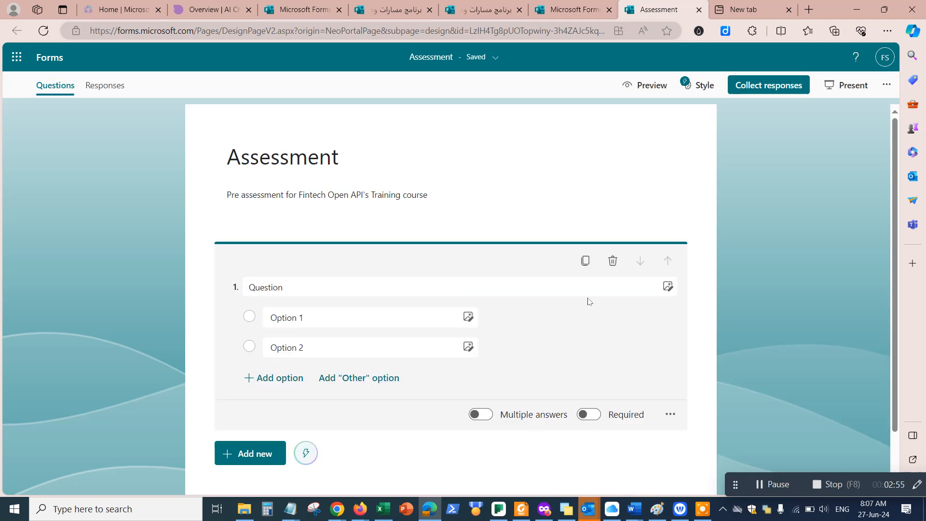
click(612, 260)
Step: Add a text question reading "Please enter your name" and make it required
click(248, 261)
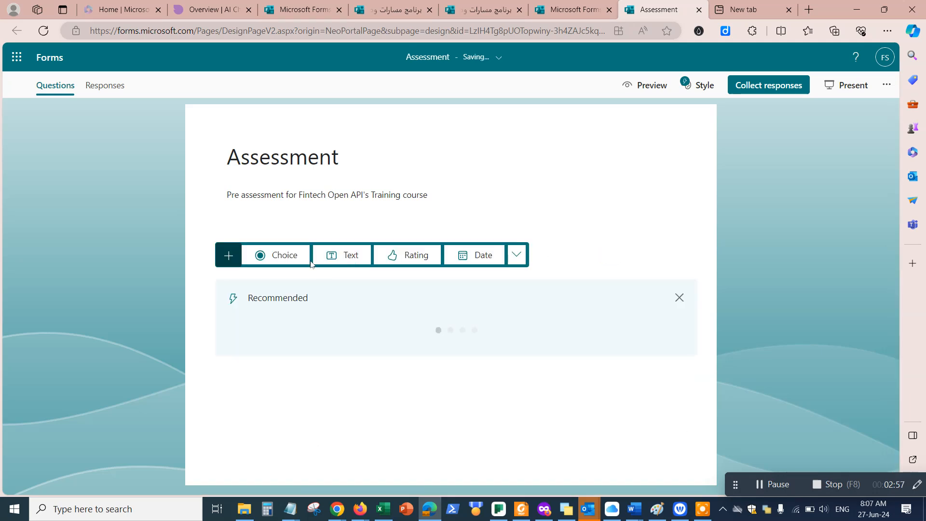
click(333, 254)
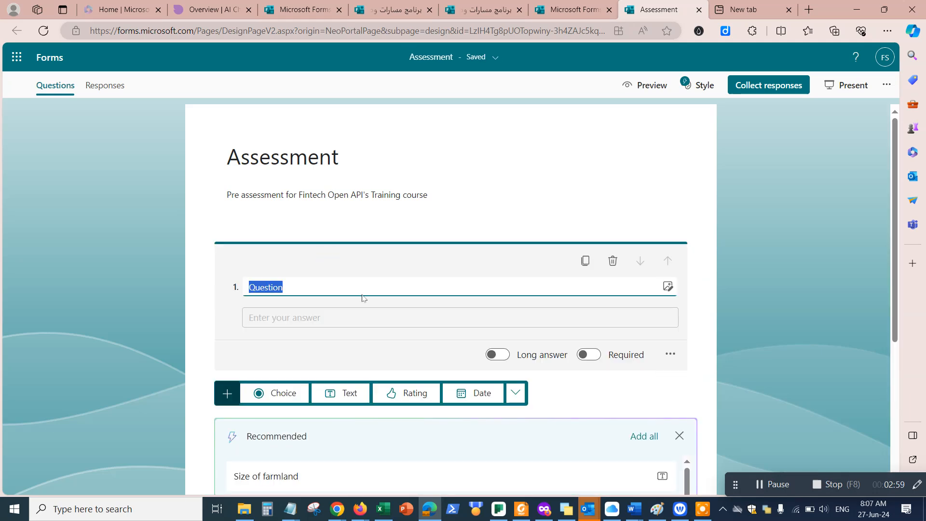
text(Please )
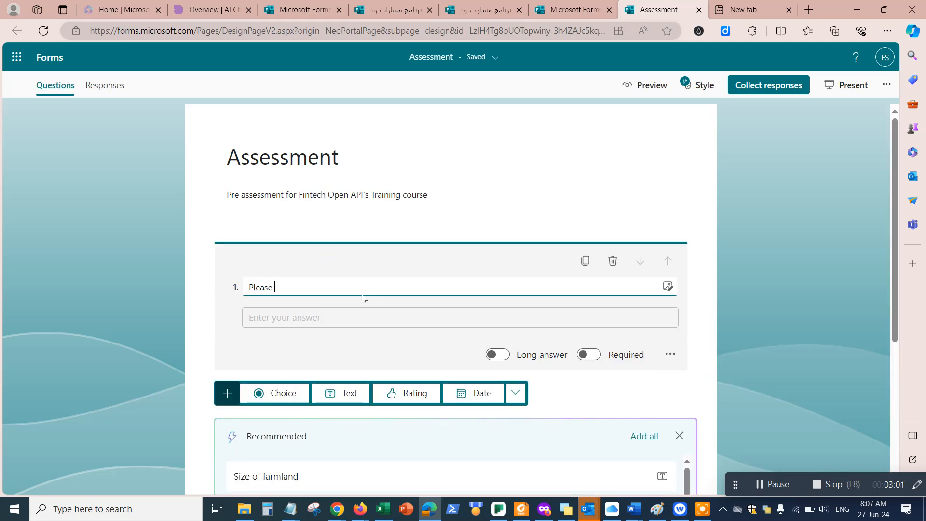
text(enter your name)
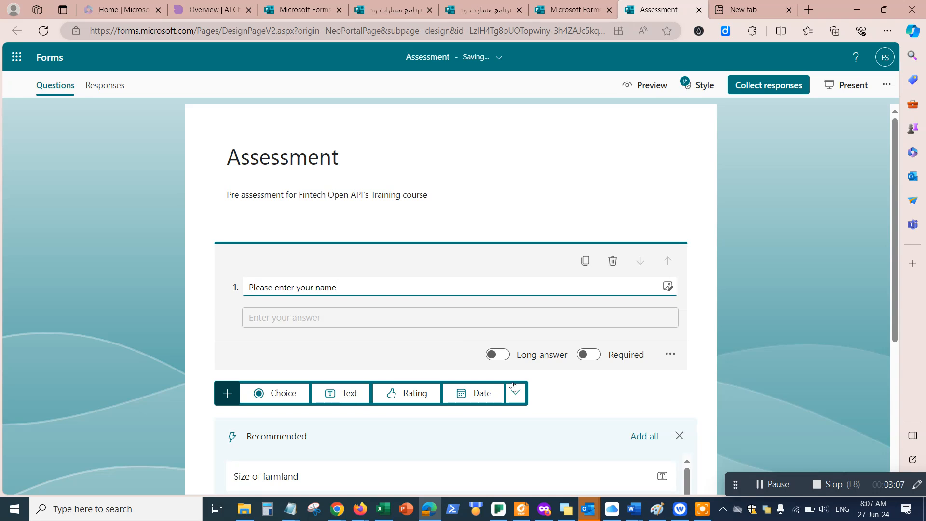
click(593, 355)
Step: Add a second text question below the name question, reading "Please enter your email address."
scroll(340, 376, down, 1)
click(226, 336)
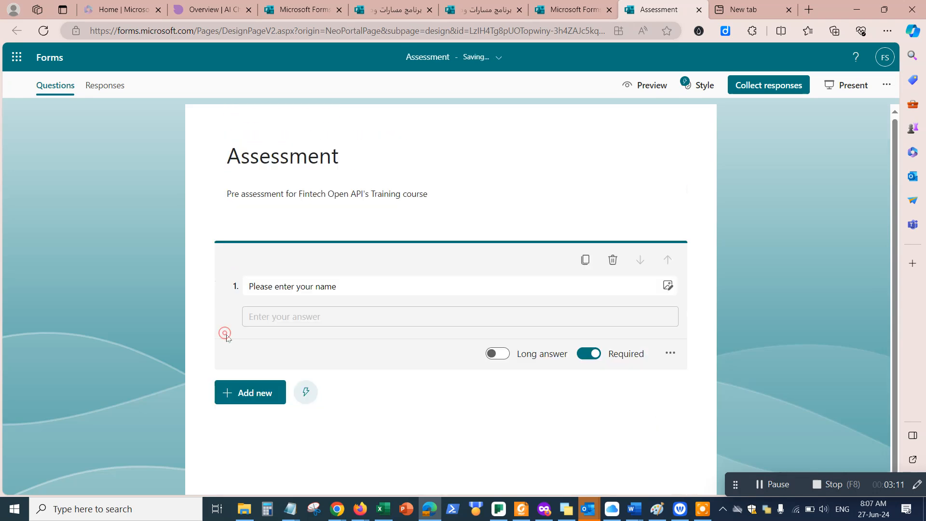
click(311, 399)
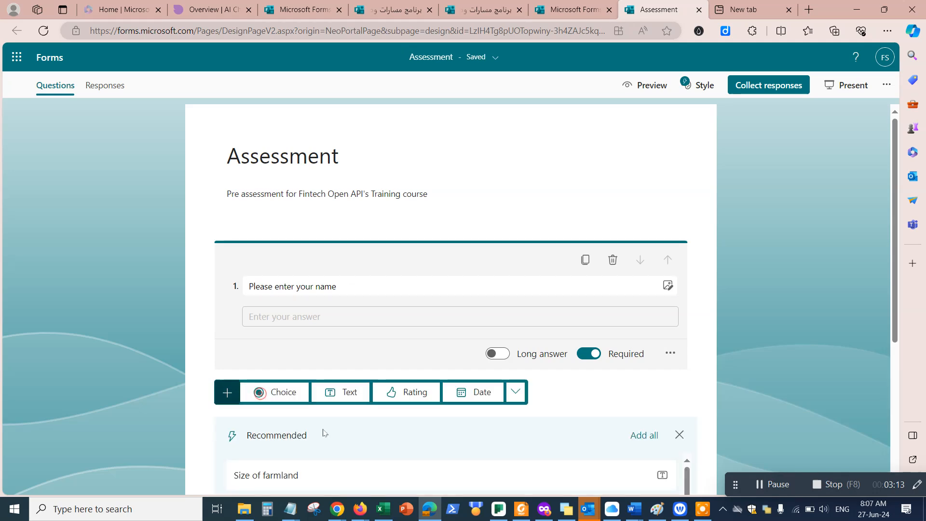
click(346, 392)
text(Please enteer)
key(BackSpace)
text(your email)
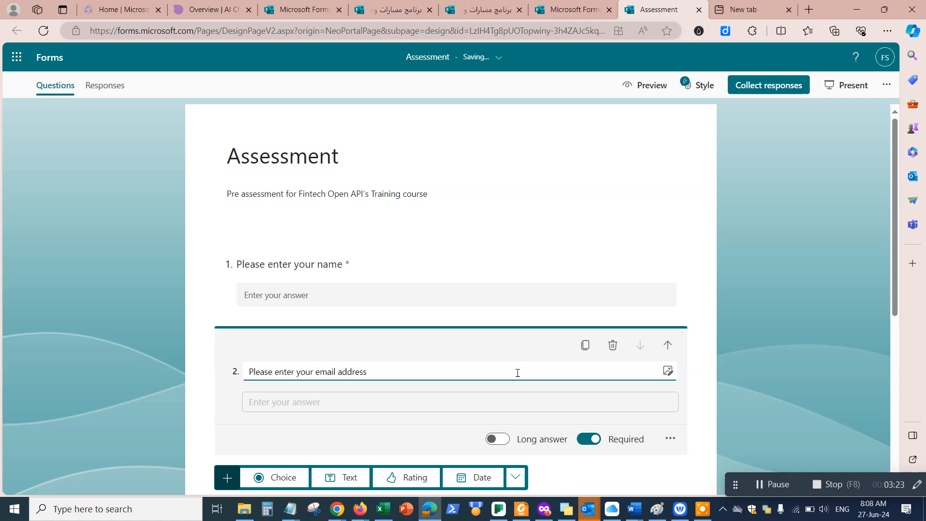
scroll(492, 340, down, 2)
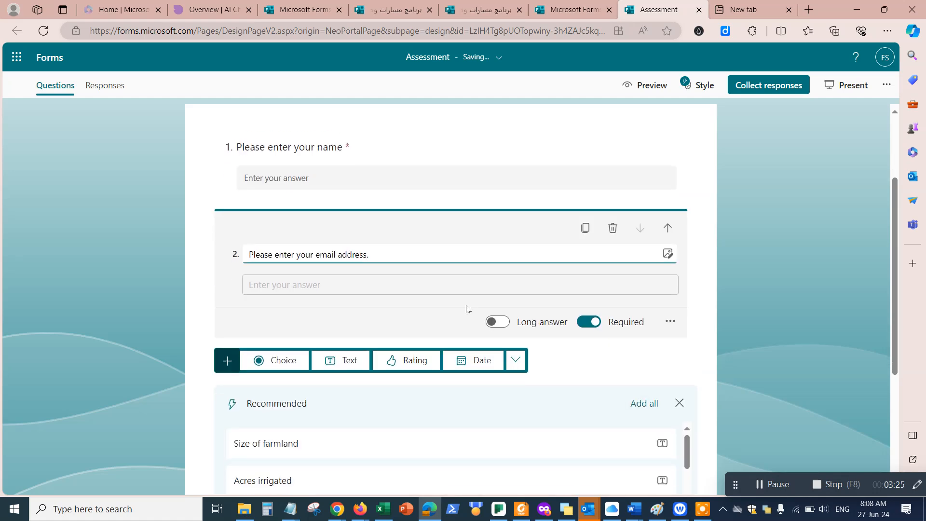
text(.)
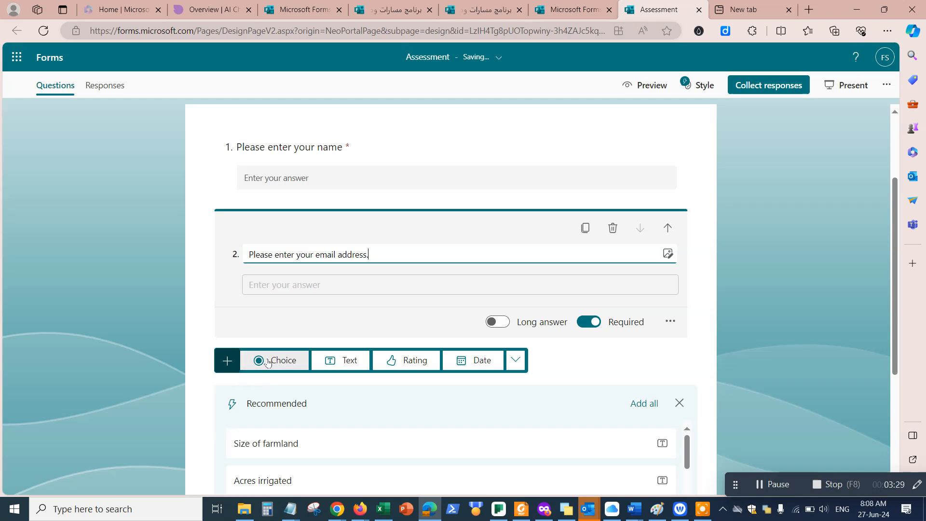
Step: Add a choice question reading "Bahrain's OBF currently is focusing on two main services, which are", copied from FinTech.docx in Word
click(273, 360)
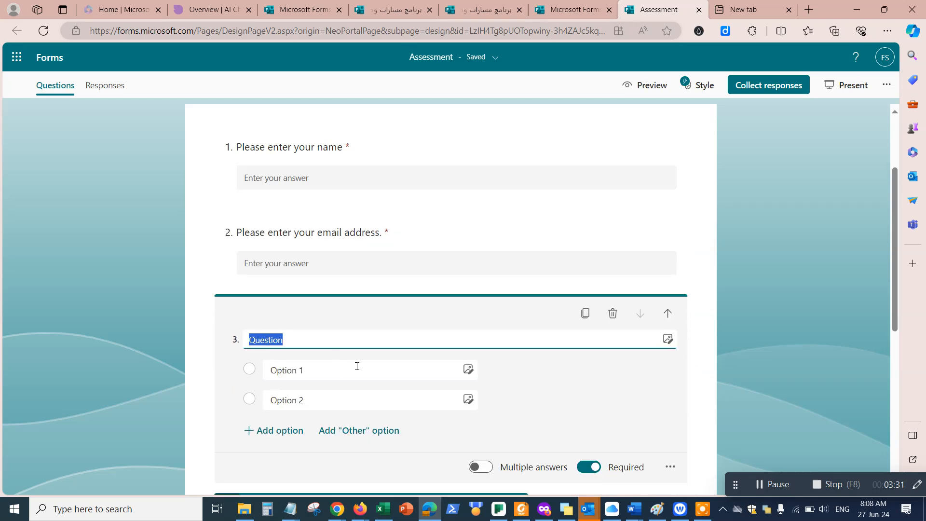
mouse_move(634, 509)
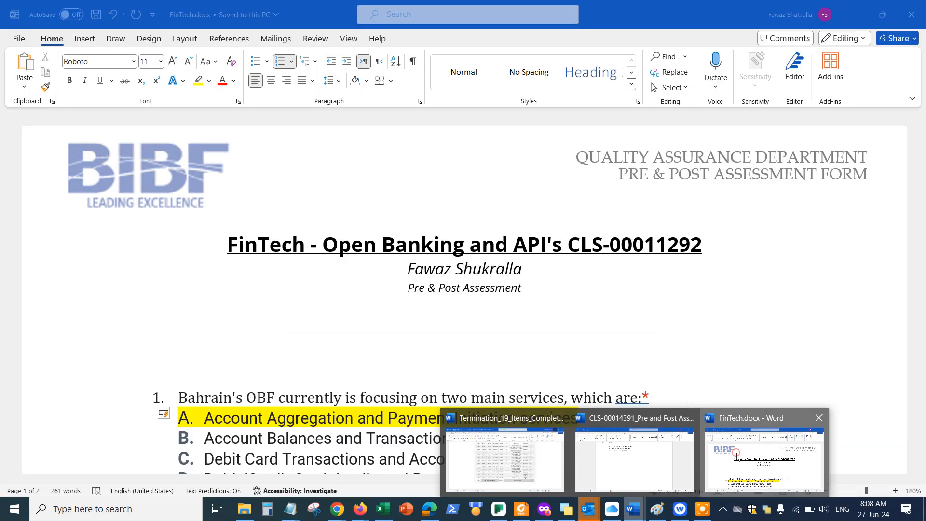
click(737, 454)
scroll(290, 241, down, 5)
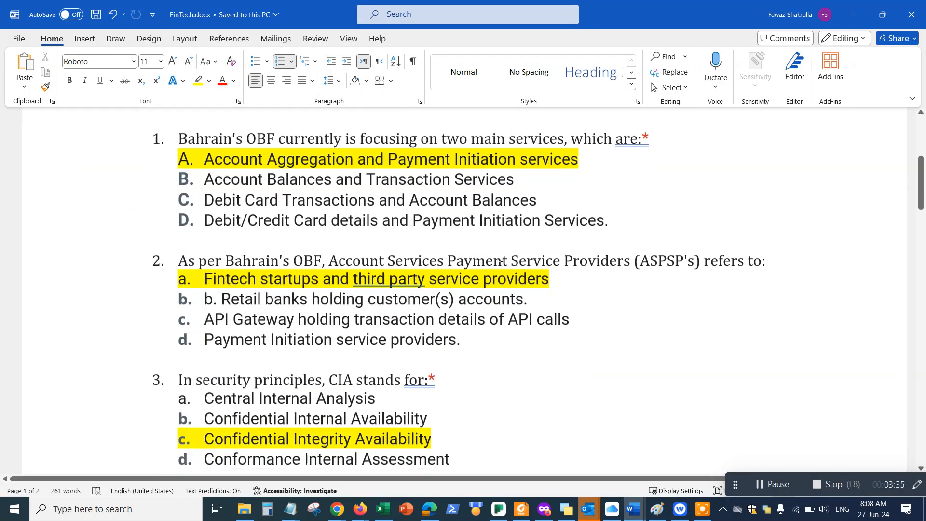
drag(178, 132, 637, 144)
key(ctrl+c)
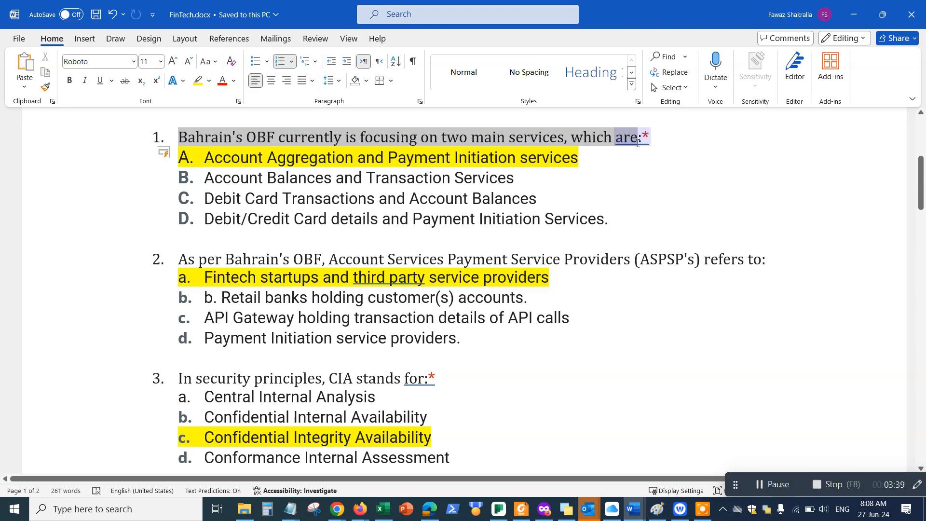
key(alt+Tab)
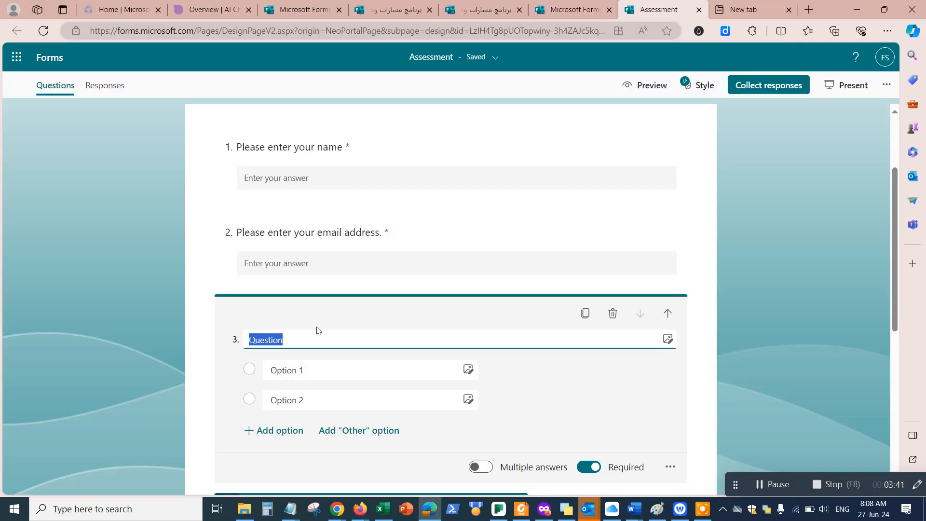
key(ctrl+v)
Step: Set the question's first option to "A. Account Aggregation and Payment Initiation services", taken from the Word document
click(343, 377)
key(alt+Tab)
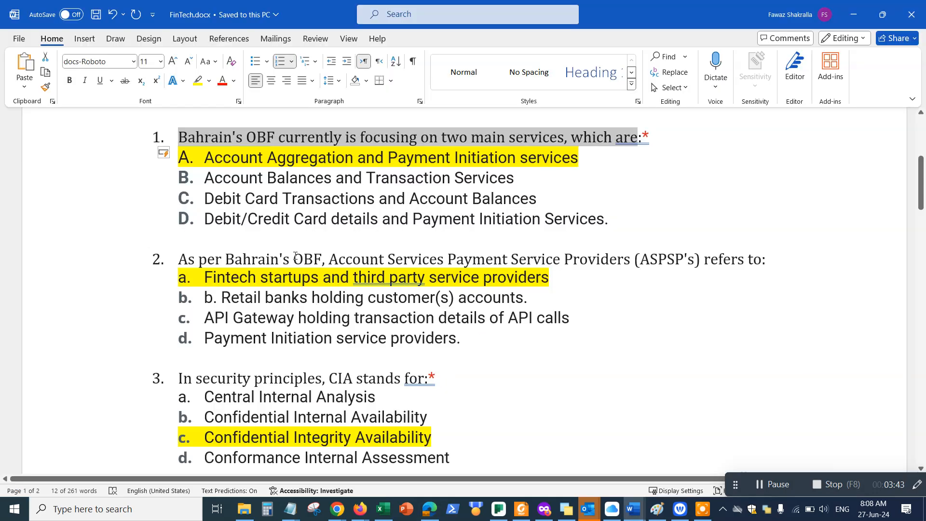
click(183, 155)
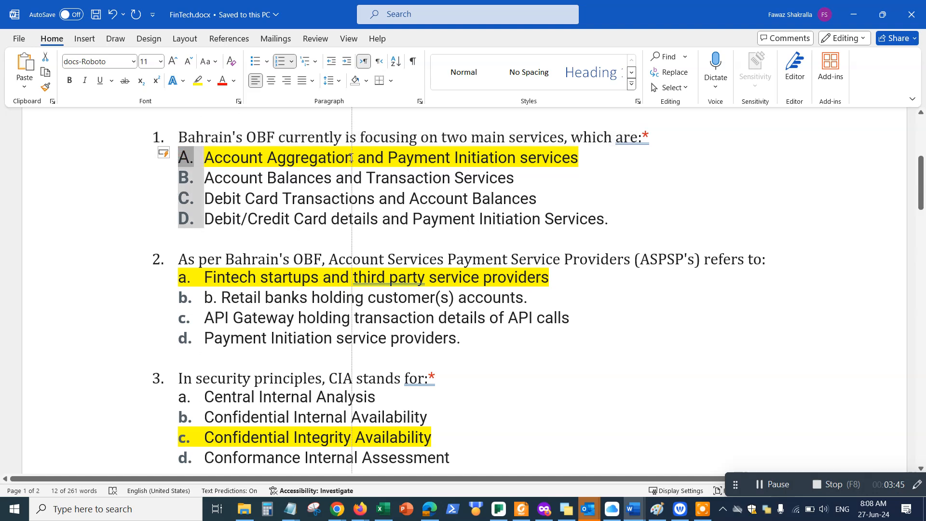
key(Tab)
drag(223, 158, 605, 160)
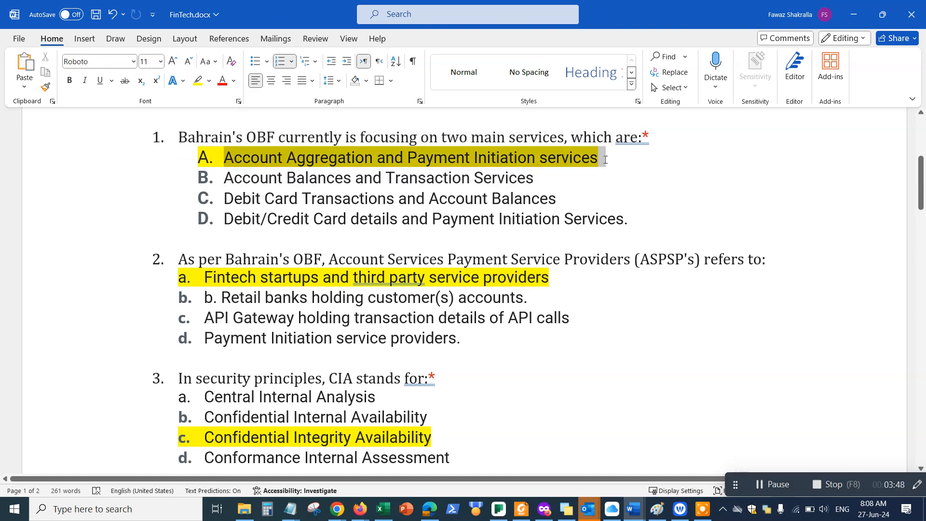
key(alt+Tab)
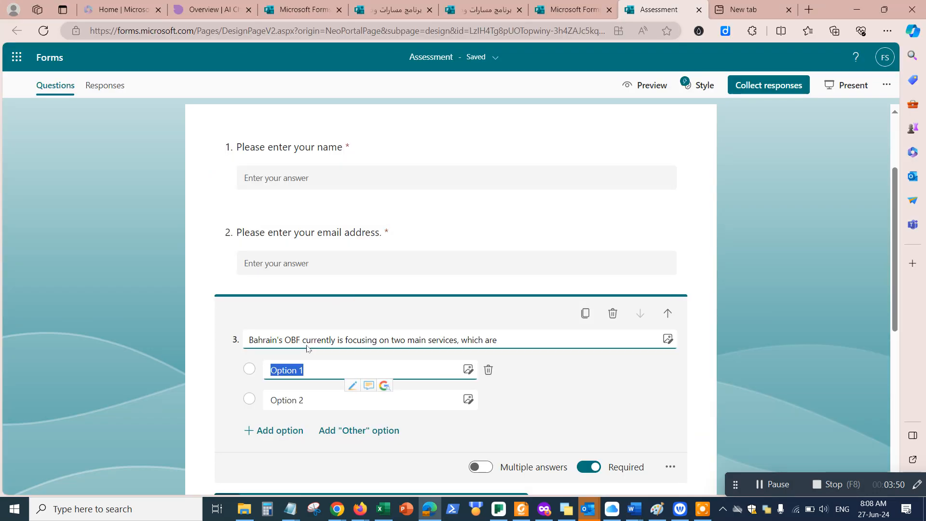
text(A. Account Aggregation and Payment Initiation services)
Step: Copy answer B from the Word document into the second option as "B. Account Balances and Transaction Services"
key(alt+Tab)
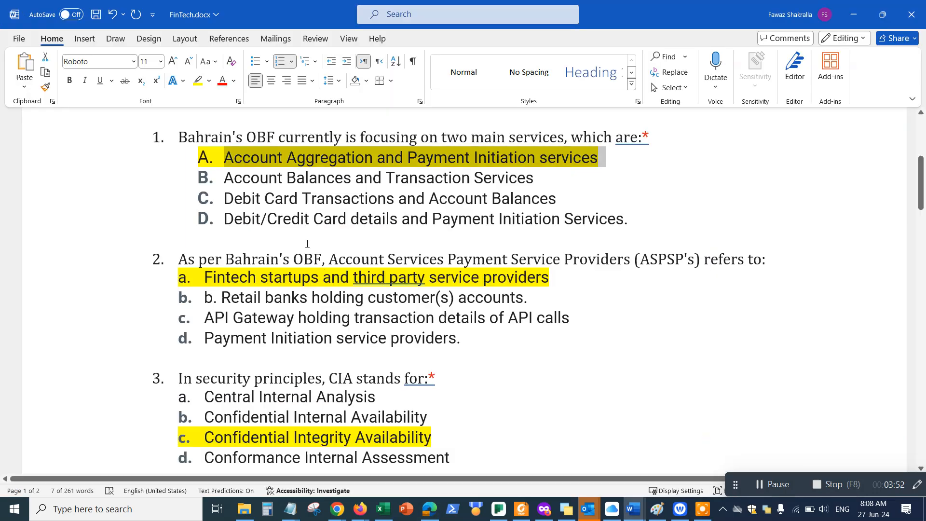
drag(224, 180, 533, 180)
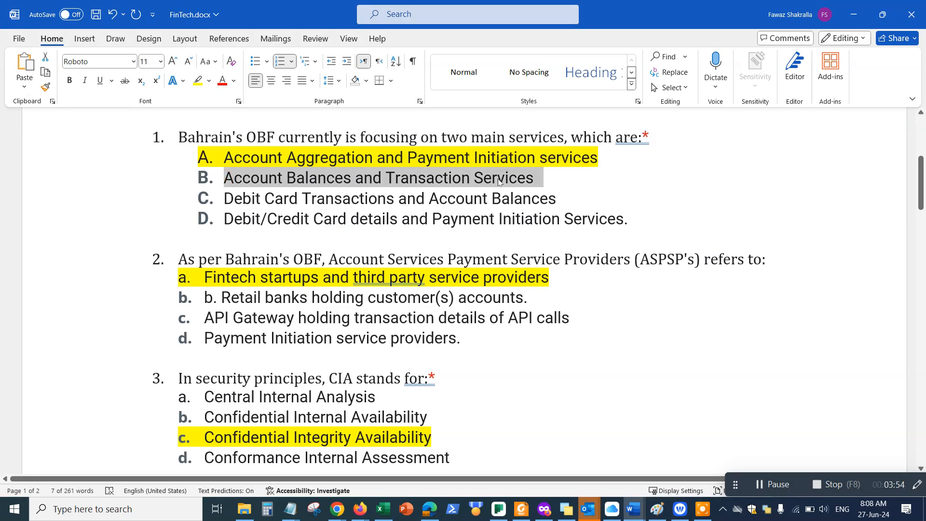
key(alt+Tab)
click(295, 409)
text(B. Account Balances and Transaction Services)
Step: Add two more options to the question and set the third to "C. Debit Card Transactions and Account Balances" from the Word document
click(277, 443)
click(282, 471)
key(alt+Tab)
drag(224, 196, 559, 198)
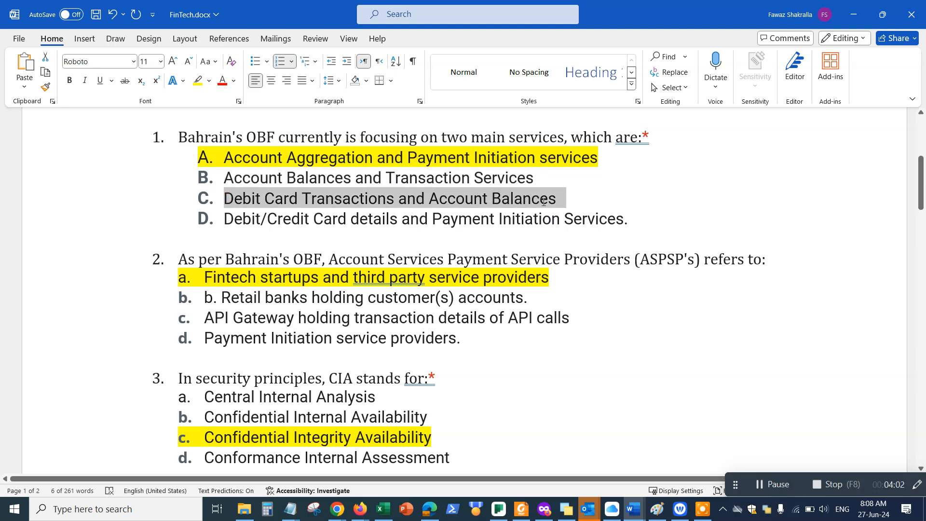
key(alt+Tab)
click(351, 324)
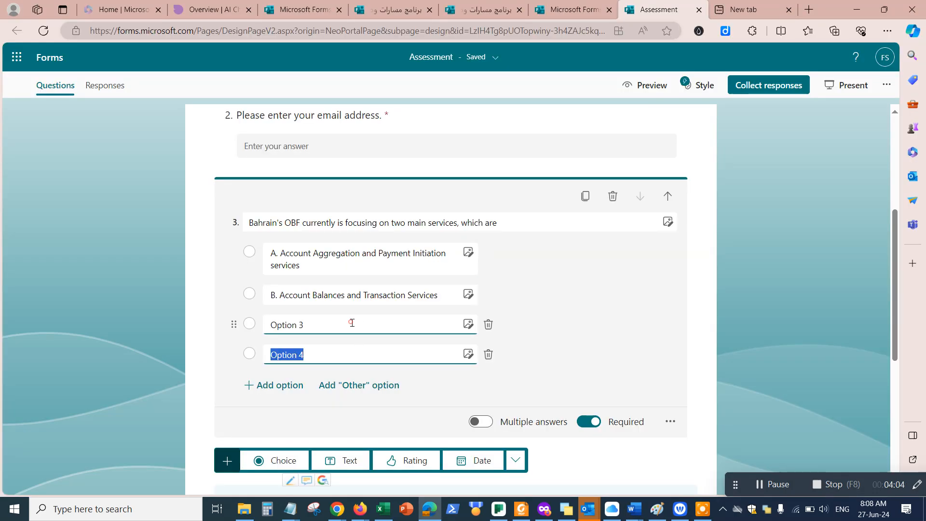
text(C. Debit Card Transactions and Account Balances)
Step: Copy answer D from the Word document into the fourth option as "D. Debit/Credit Card details and Payment Initiation Services."
key(alt+Tab)
drag(224, 221, 639, 222)
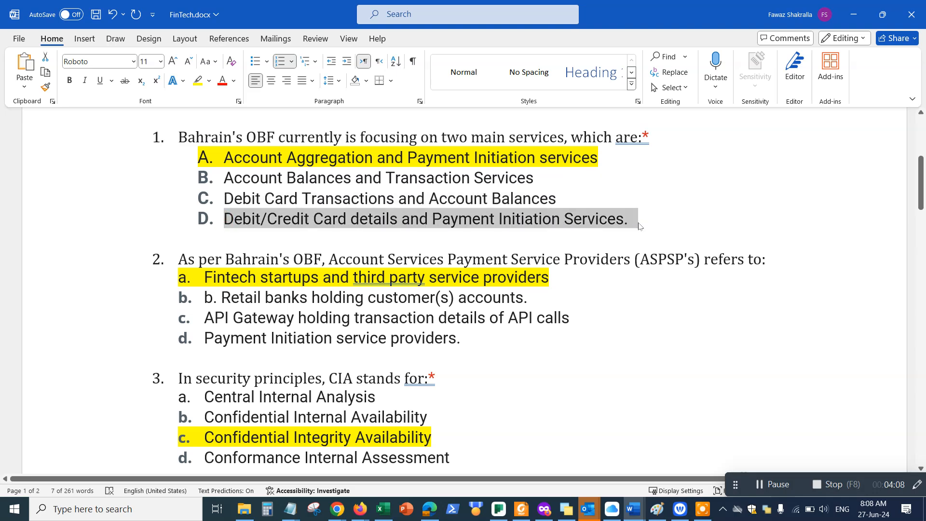
key(ctrl+c)
key(alt+Tab)
click(294, 354)
key(ctrl+v)
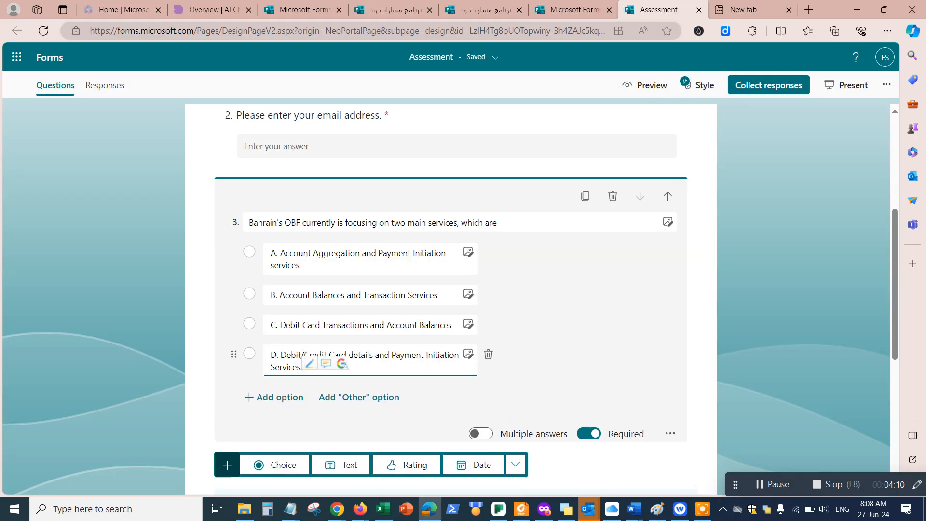
click(545, 365)
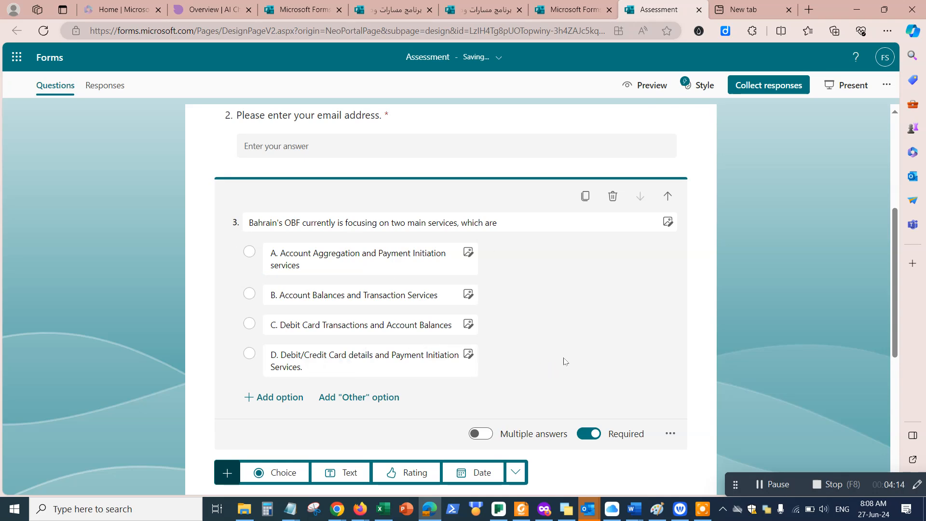
Step: Review the finished choice question and the recommended questions listed below it
scroll(613, 395, down, 3)
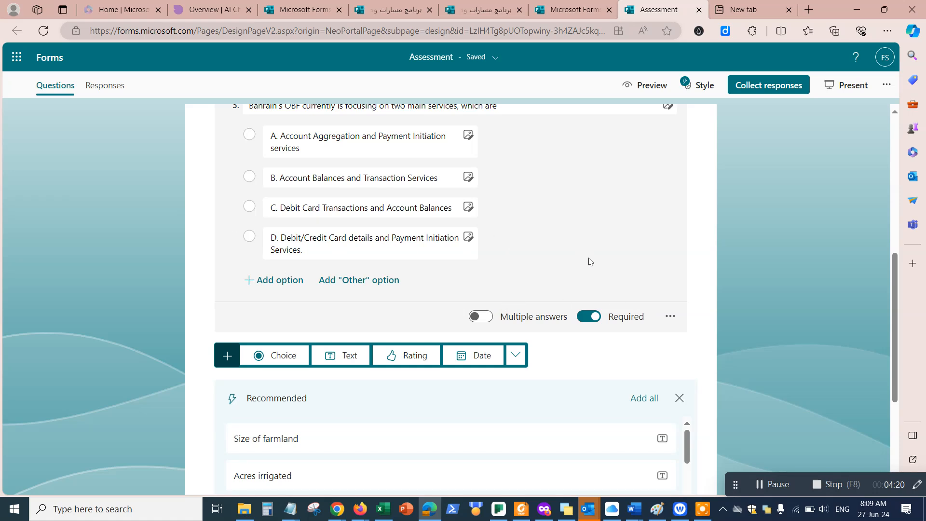
scroll(588, 262, up, 2)
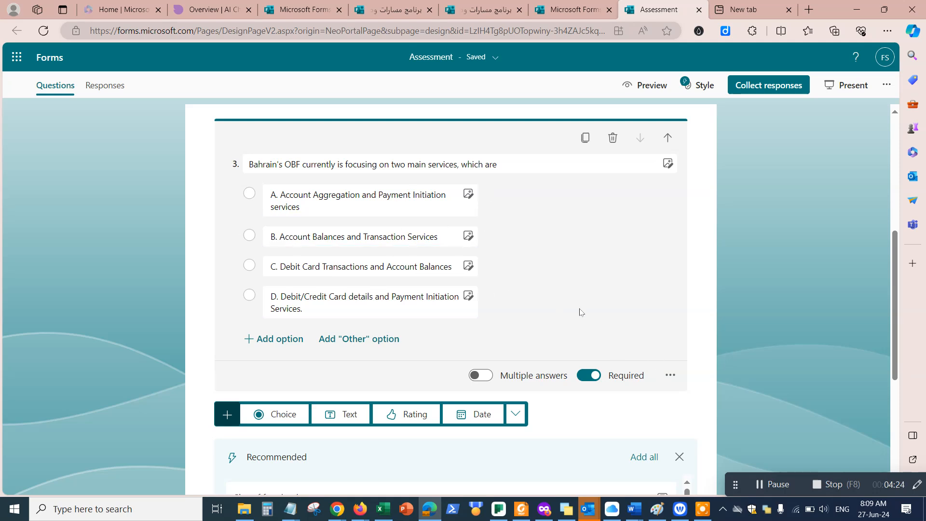
click(773, 484)
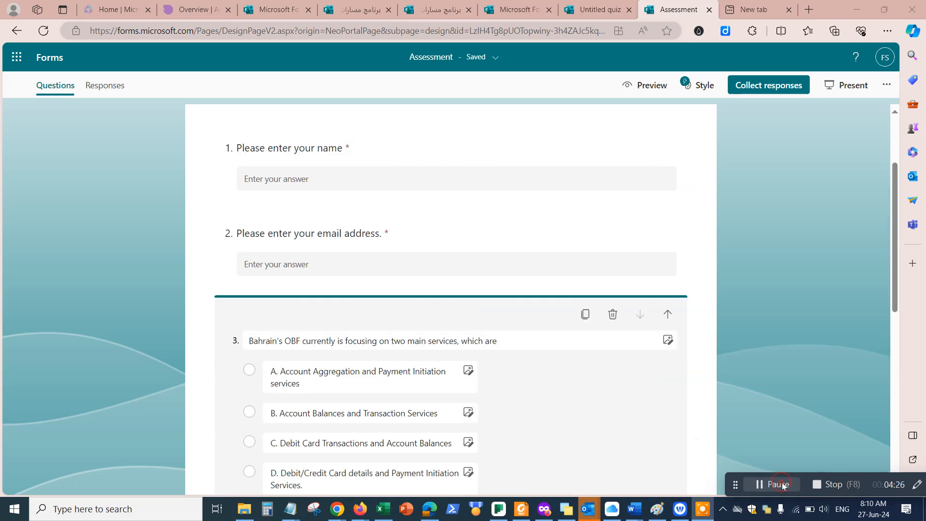
scroll(571, 379, down, 2)
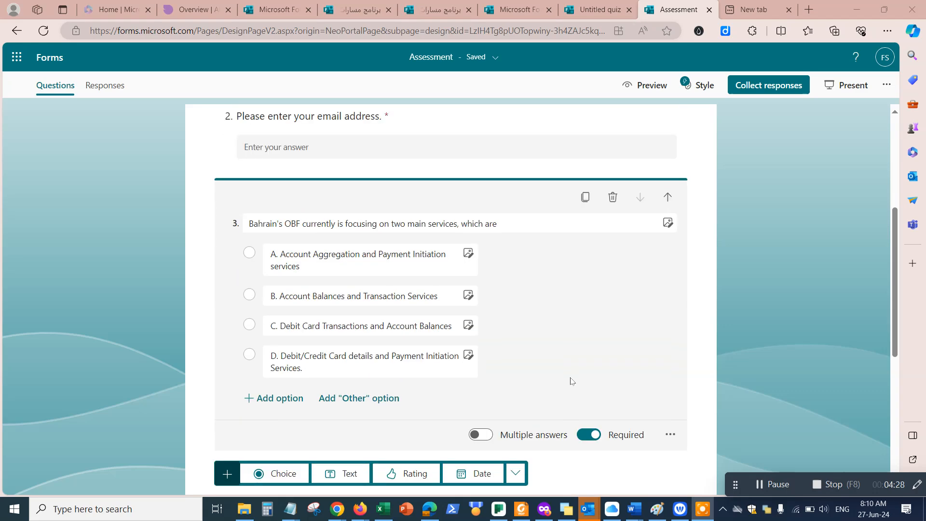
scroll(570, 380, down, 2)
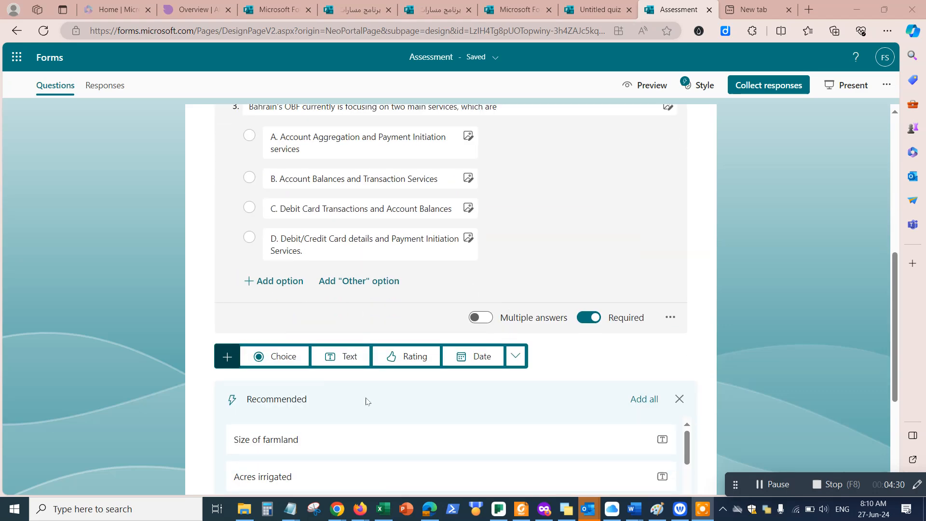
scroll(604, 385, down, 4)
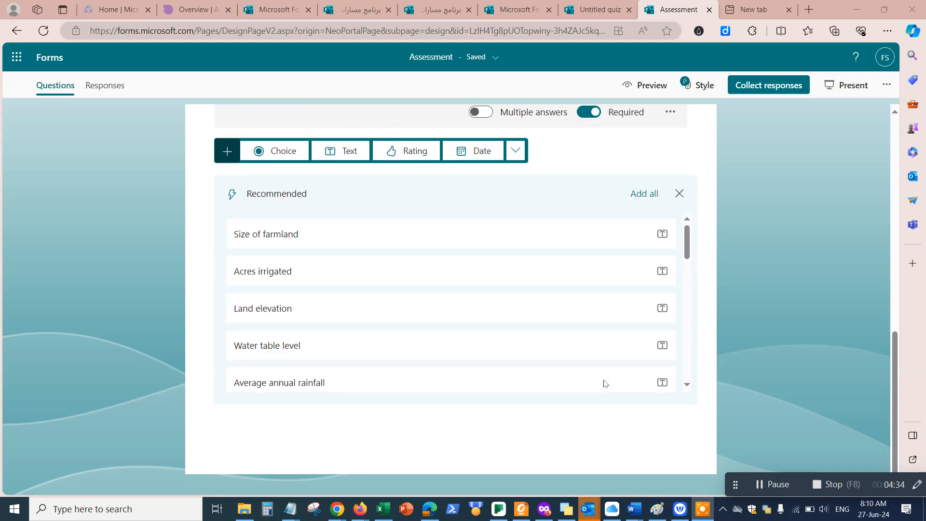
scroll(603, 382, down, 2)
scroll(539, 280, up, 2)
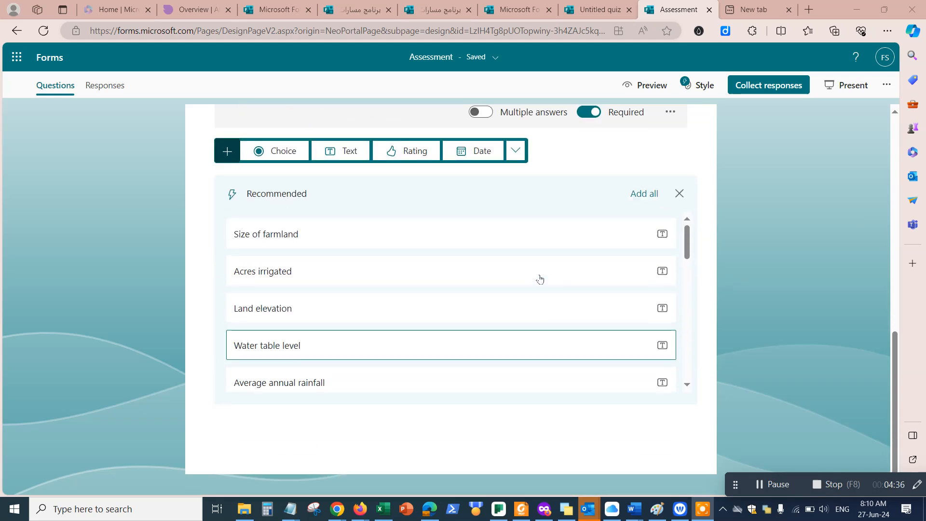
scroll(577, 151, up, 8)
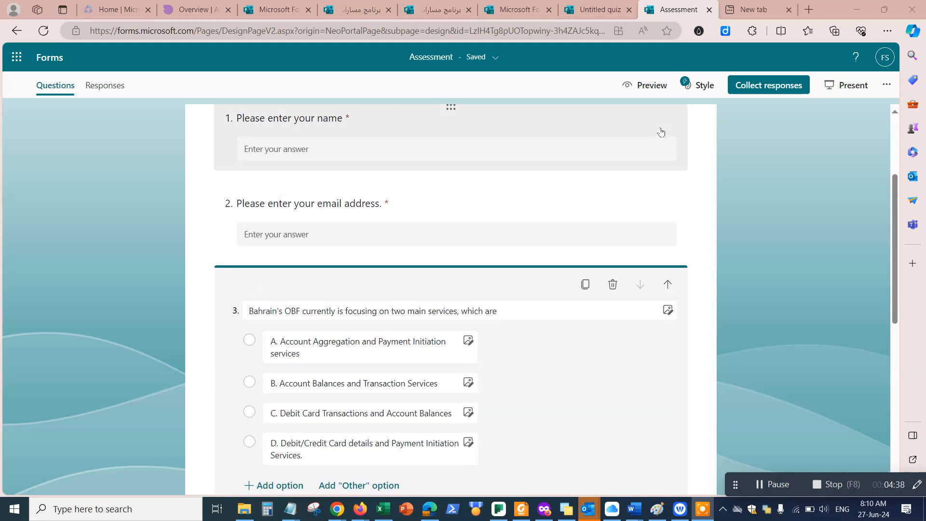
Step: Preview the form as respondents see it on a computer and look through its questions
click(638, 85)
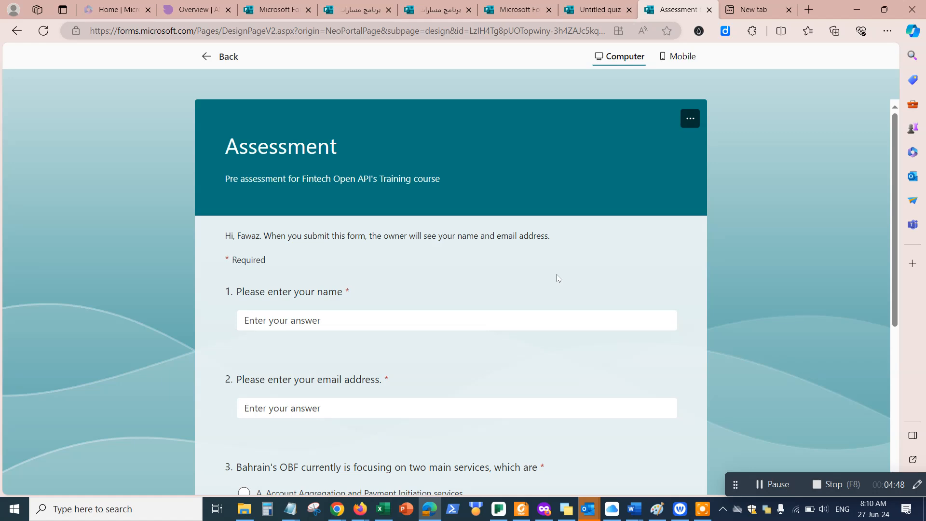
scroll(558, 279, down, 5)
scroll(557, 278, up, 5)
Step: In the Notepad note, add "There are two types of Forms:" below the topics, listing "- Survey form" and "- Quiz form"
mouse_move(289, 509)
click(321, 479)
click(710, 212)
key(Return)
key(Return)
text(There are tw)
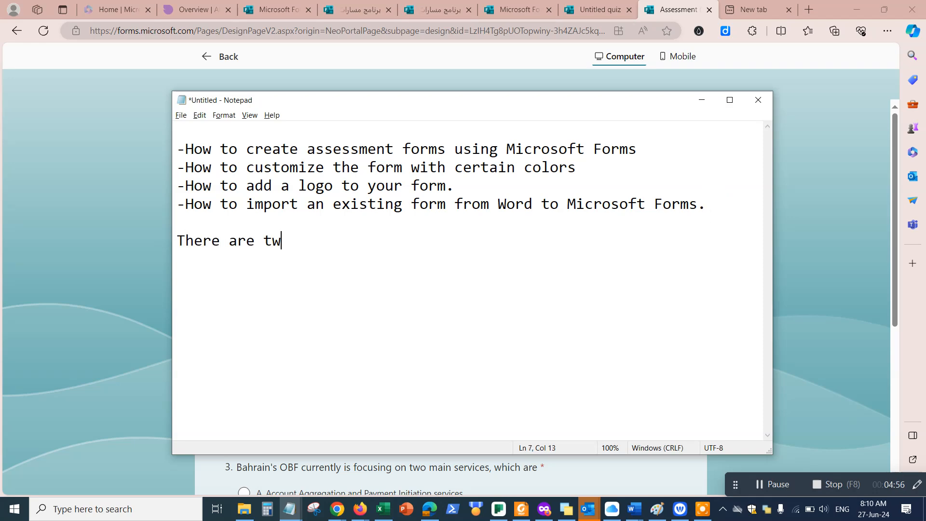
text(o types of Forms in)
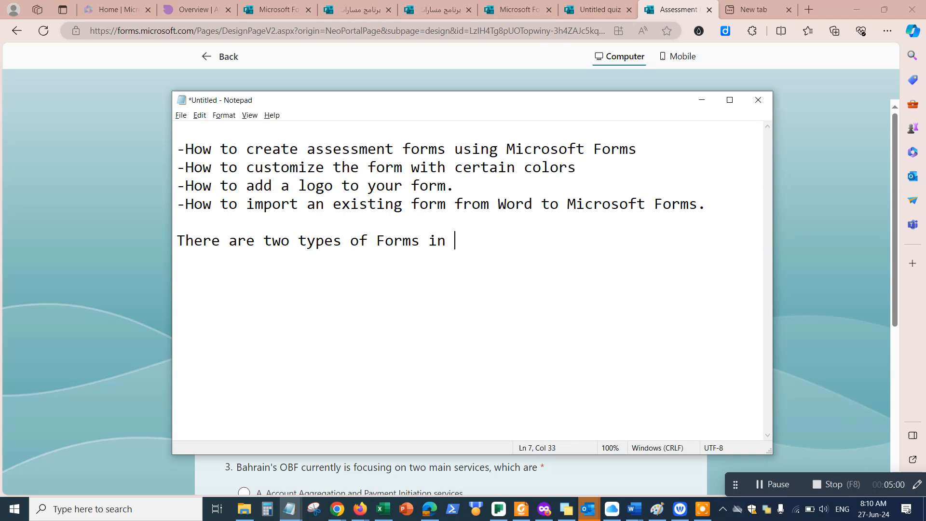
key(BackSpace)
key(BackSpace)
key(BackSpace)
key(BackSpace)
text(Survey form - )
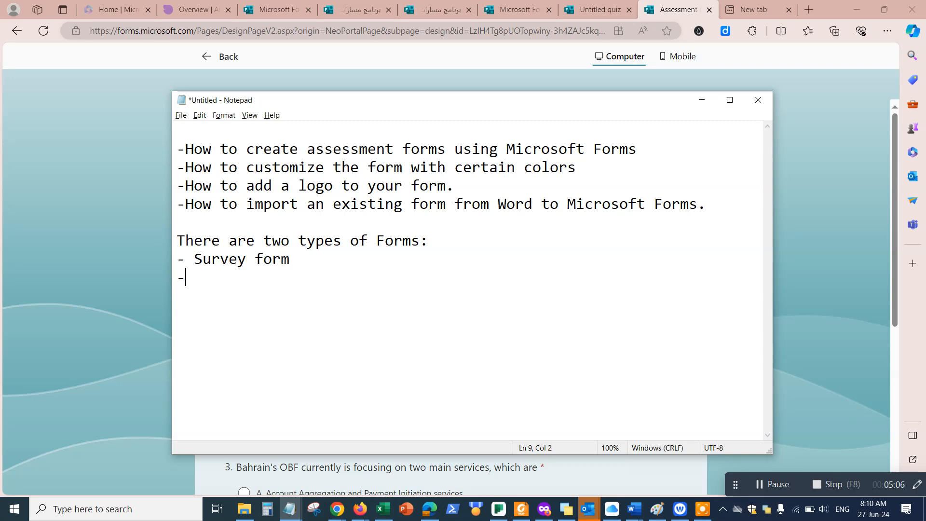
text(Quiz form)
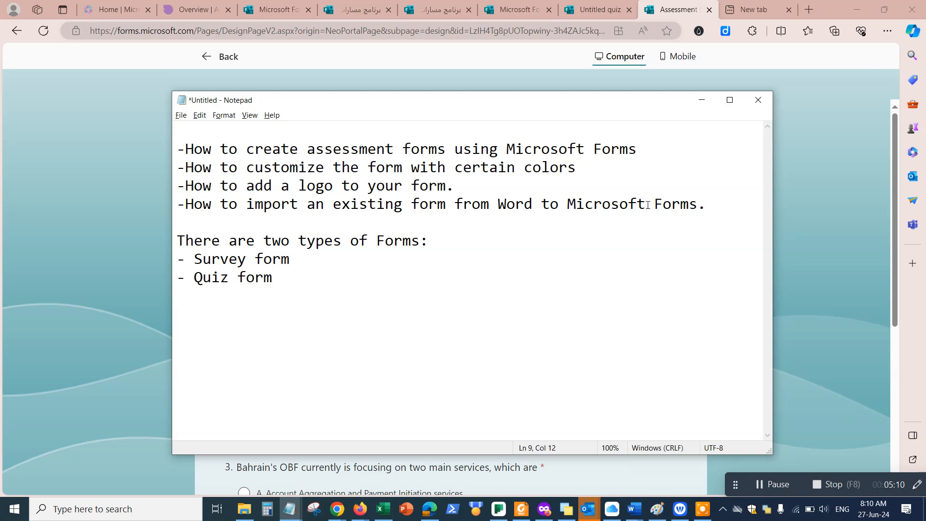
Step: Highlight the survey form entry in the note, check it against the form preview, and highlight the quiz form entry
drag(289, 257, 174, 259)
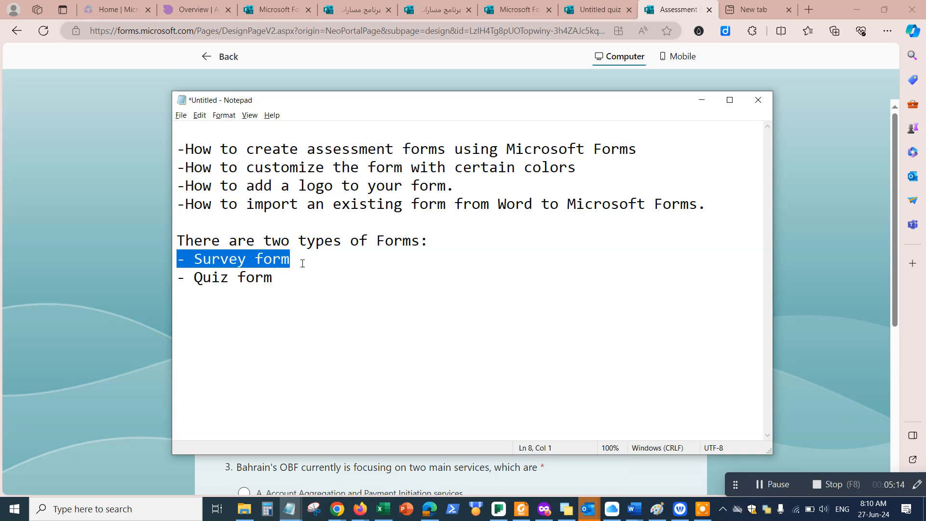
key(alt+Tab)
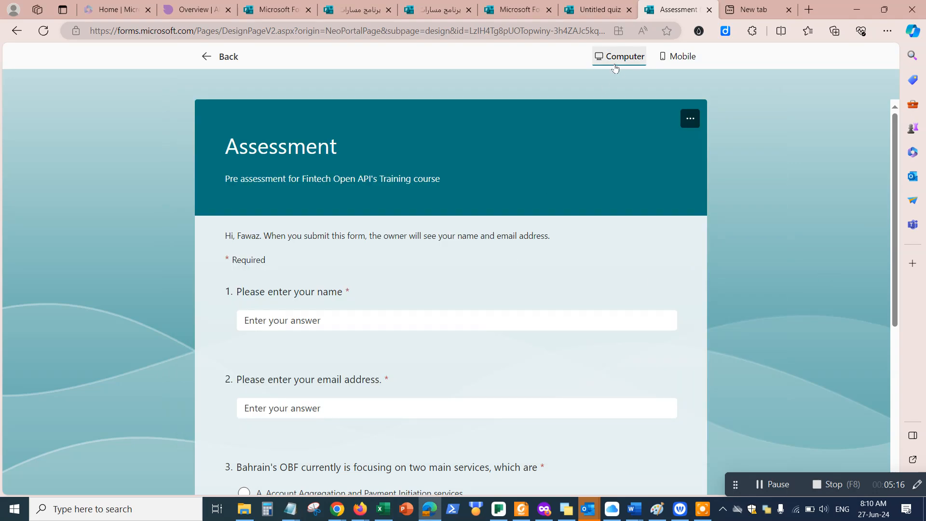
key(alt+Tab)
drag(272, 282, 175, 282)
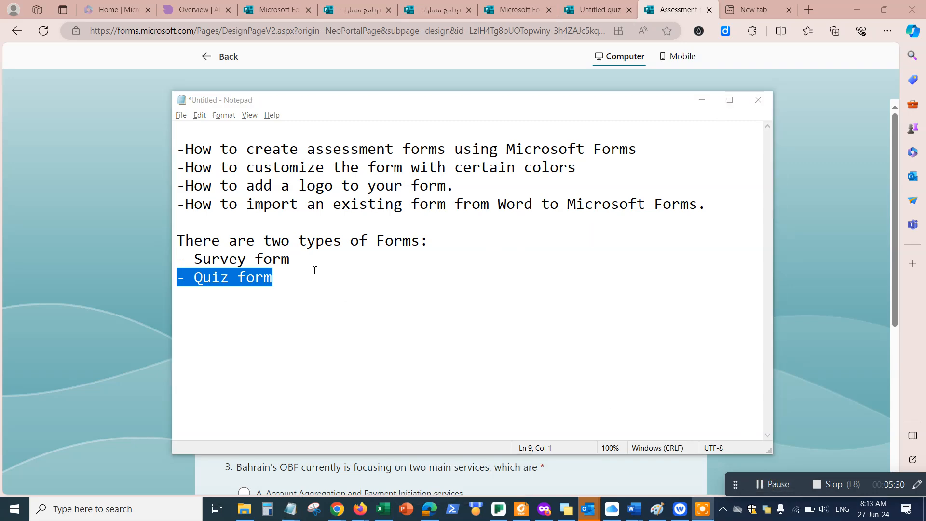
click(288, 279)
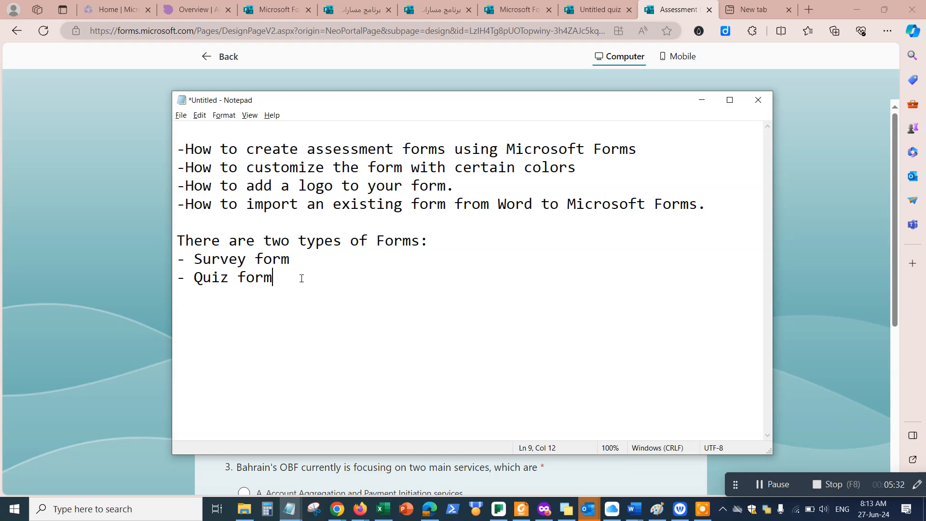
Step: Put the note away, close the untitled quiz in the browser, and switch to the Microsoft Forms home page
click(702, 100)
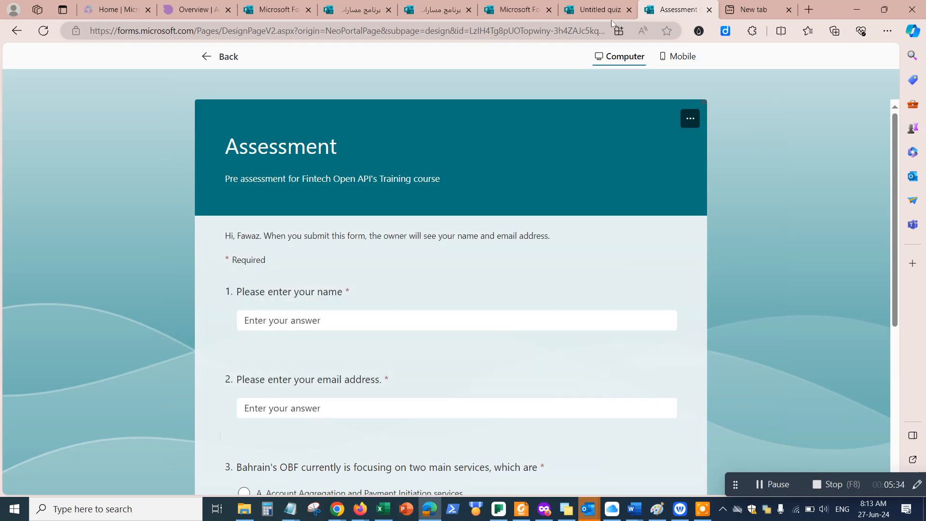
click(622, 10)
click(628, 10)
click(515, 10)
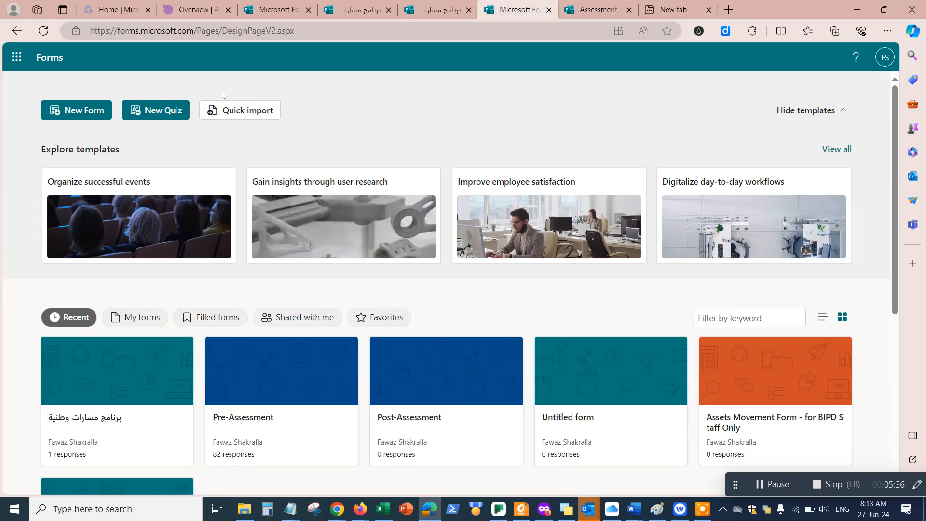
Step: Create a new quiz titled "Fintech Open API" with the description "Assessment quiz"
click(158, 117)
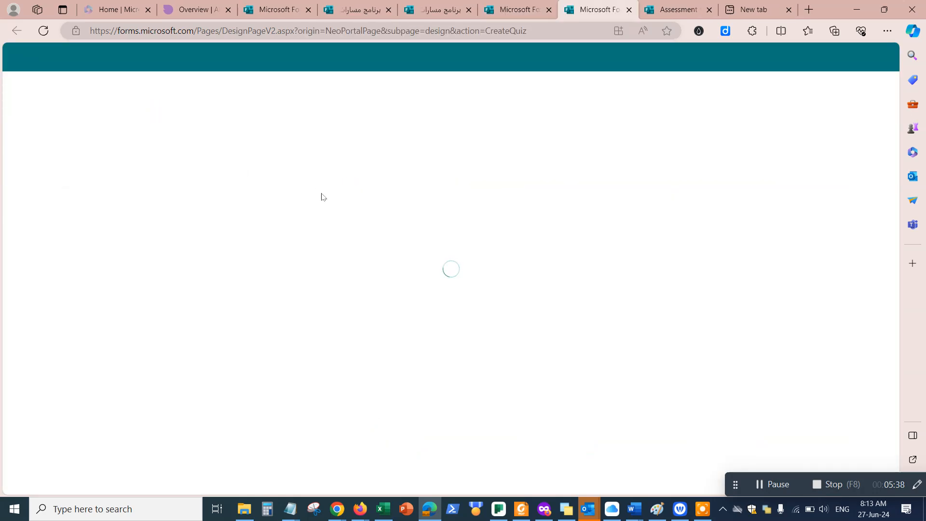
text(Fintech Open API)
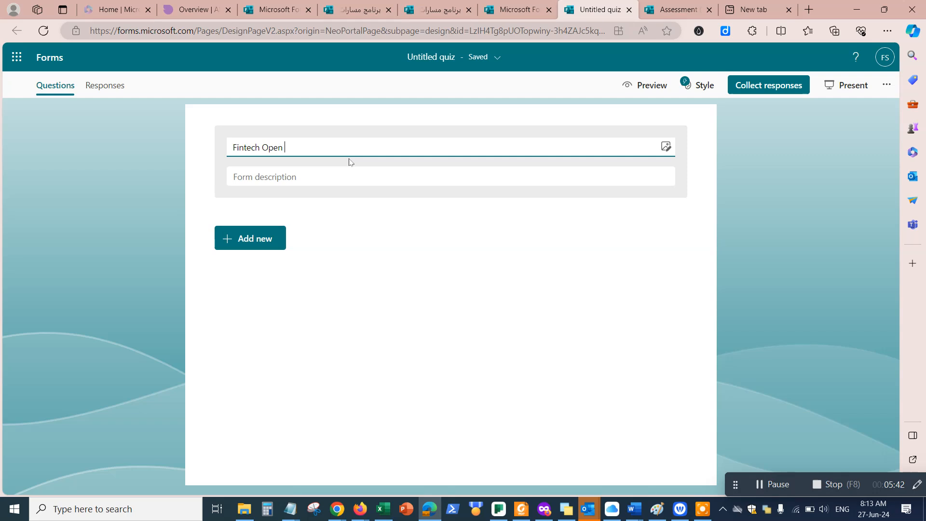
click(320, 176)
text(Asse)
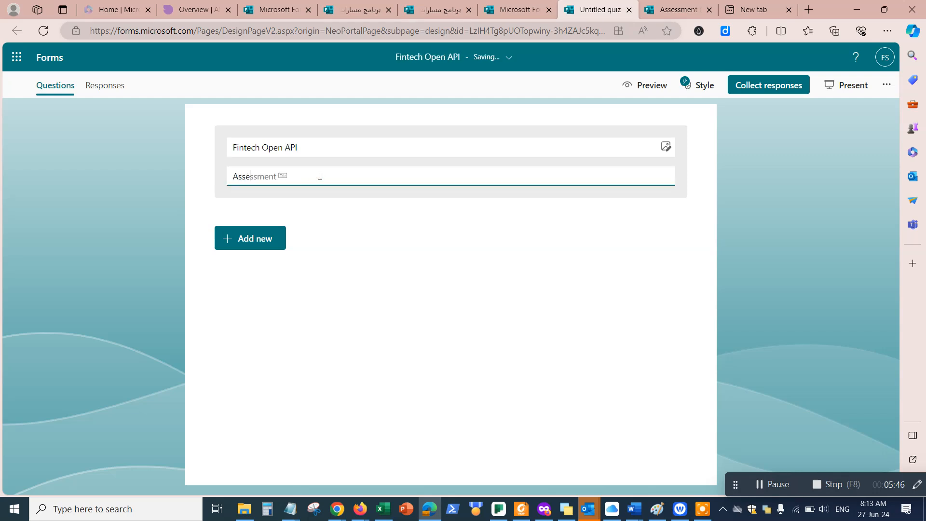
text(ssment quiz)
Step: Add a choice question and copy its text, "Bahrain's OBF currently is focusing on two main services, which are:*", from FinTech.docx in Word
click(260, 238)
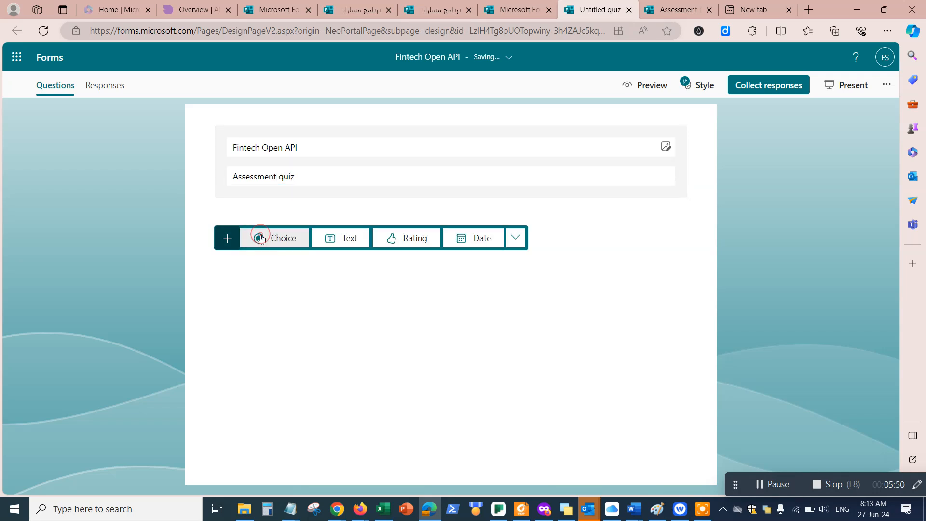
click(285, 238)
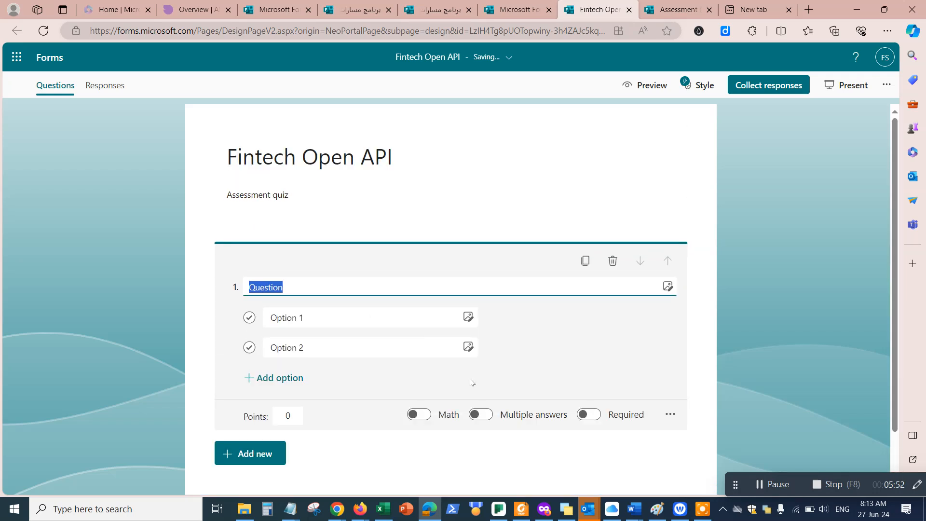
click(634, 509)
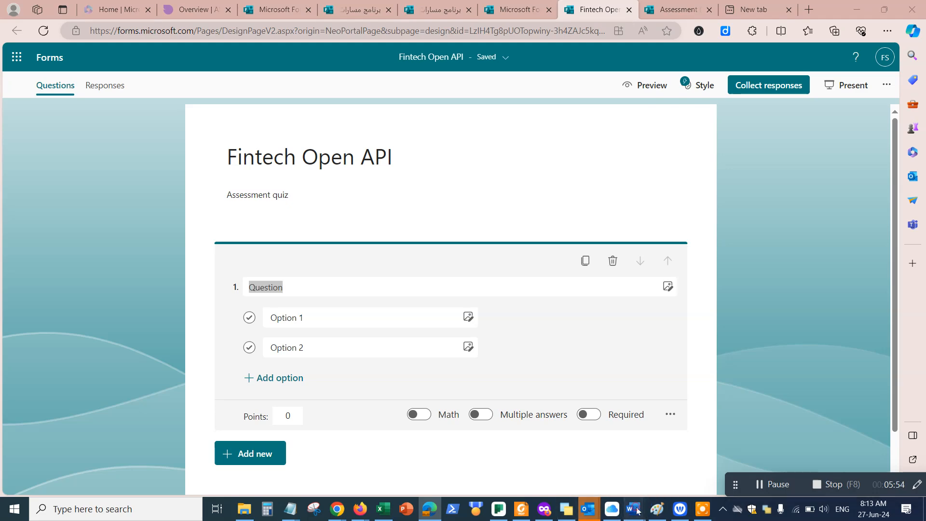
click(763, 454)
scroll(581, 282, up, 4)
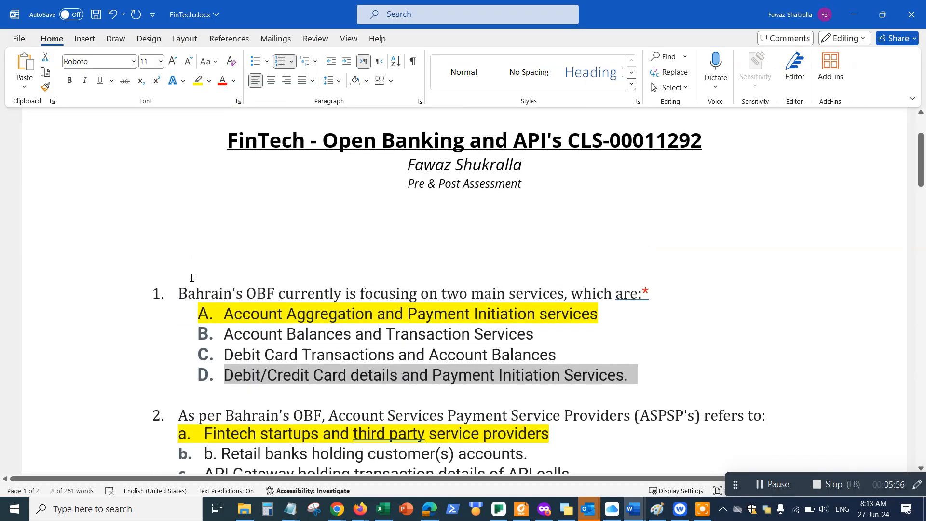
drag(179, 290, 655, 295)
key(ctrl+c)
key(alt+Tab)
key(ctrl+v)
Step: Copy answer A, "Account Aggregation and Payment Initiation services", from the Word document into the question's first option
click(386, 308)
key(alt+Tab)
drag(226, 313, 587, 318)
key(ctrl+c)
key(alt+Tab)
click(357, 309)
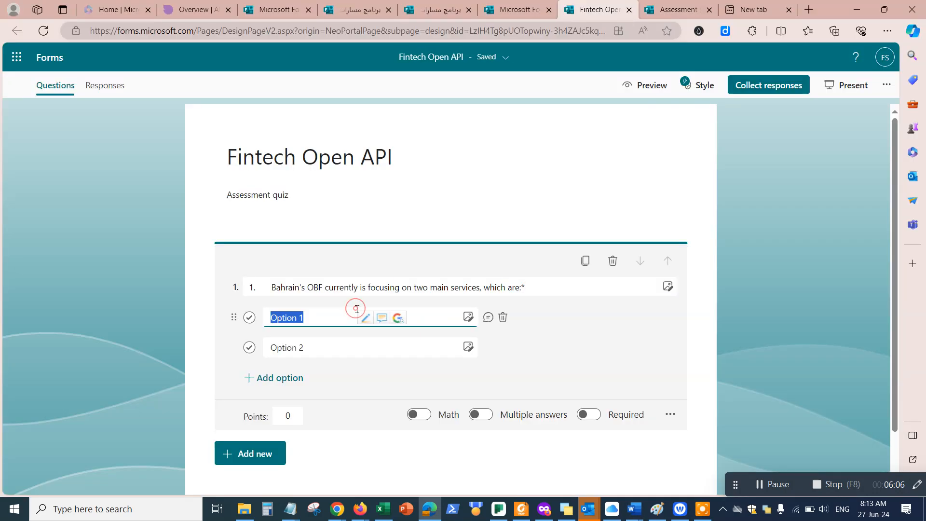
key(ctrl+v)
Step: Copy answer B, "Account Balances and Transaction Services", from the Word document into the second option
key(alt+Tab)
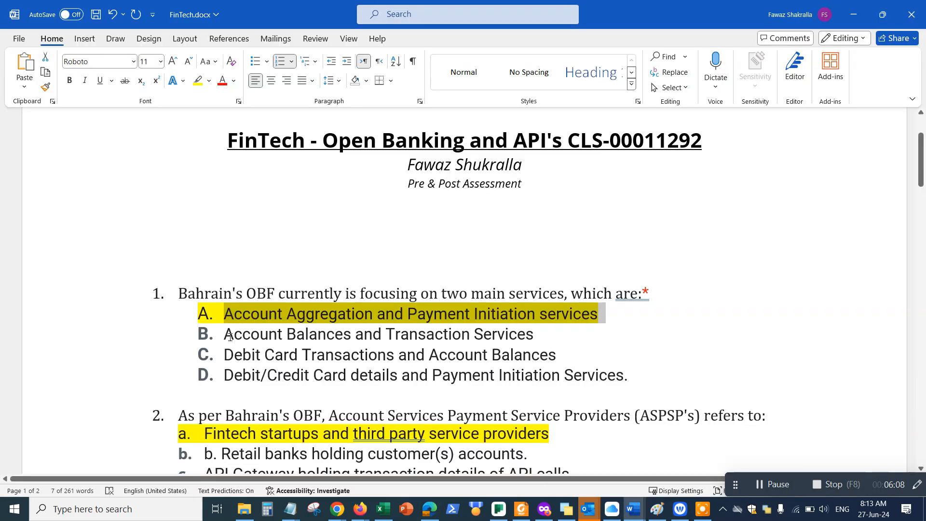
drag(224, 334, 515, 332)
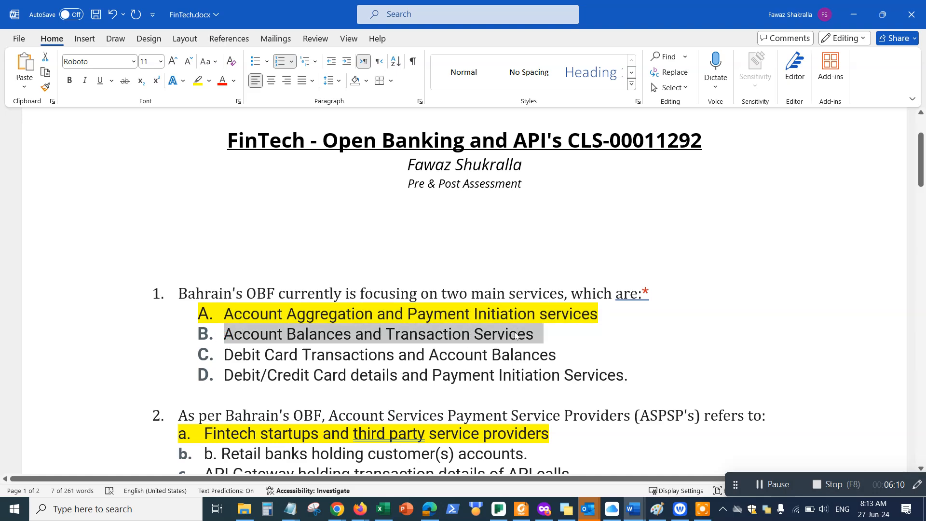
key(ctrl+c)
key(alt+Tab)
click(333, 353)
key(ctrl+v)
Step: Add two more options to the question and copy answer C, "Debit Card Transactions and Account Balances", from Word into the third
key(alt+Tab)
drag(224, 354, 559, 355)
key(ctrl+c)
key(alt+Tab)
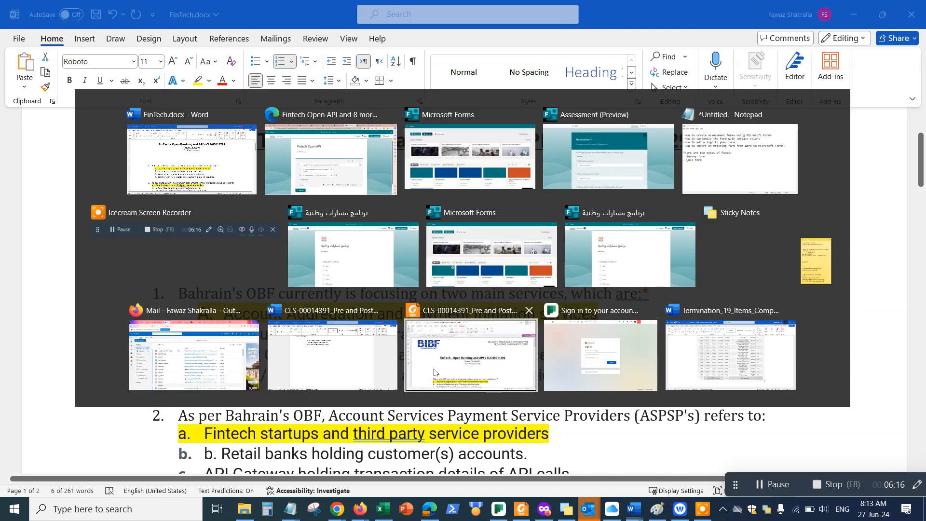
click(281, 390)
click(275, 420)
click(304, 388)
key(ctrl+v)
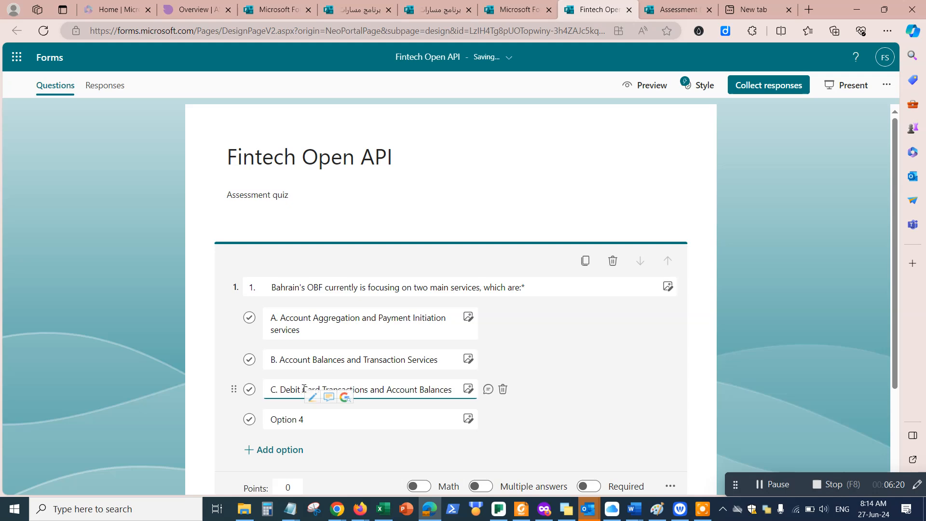
Step: Copy answer D, "Debit/Credit Card details and Payment Initiation Services", from the Word document into the fourth option
key(alt+Tab)
drag(225, 374, 625, 376)
key(alt+Tab)
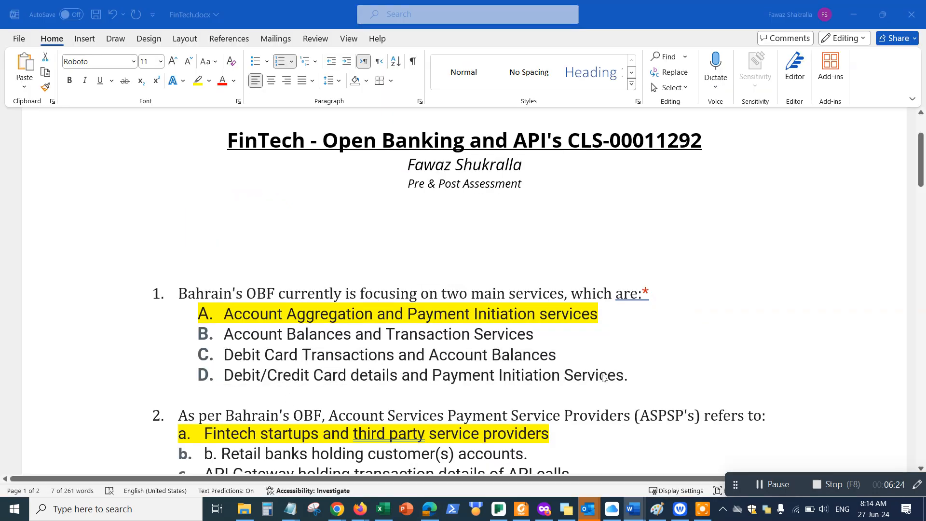
click(405, 418)
key(ctrl+v)
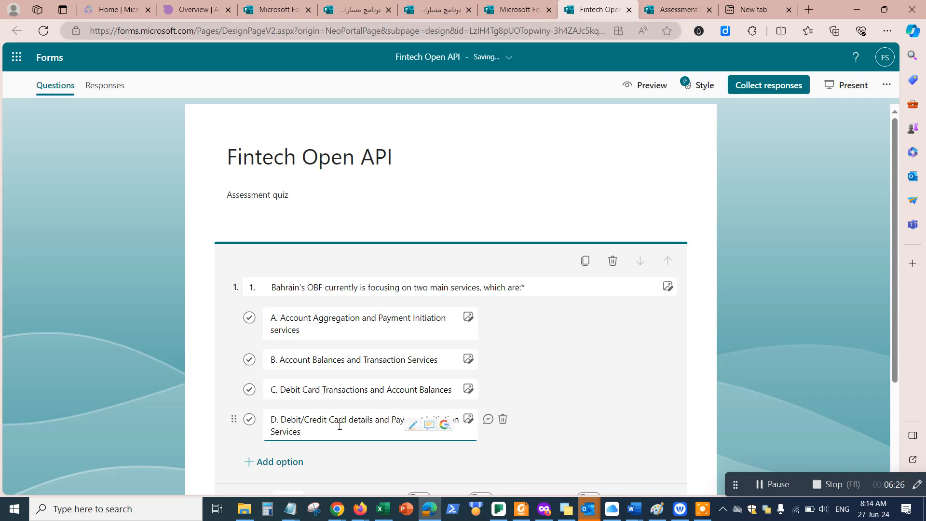
Step: Mark answer A as correct, give the question 1 point, and make it required
scroll(299, 337, down, 1)
click(248, 259)
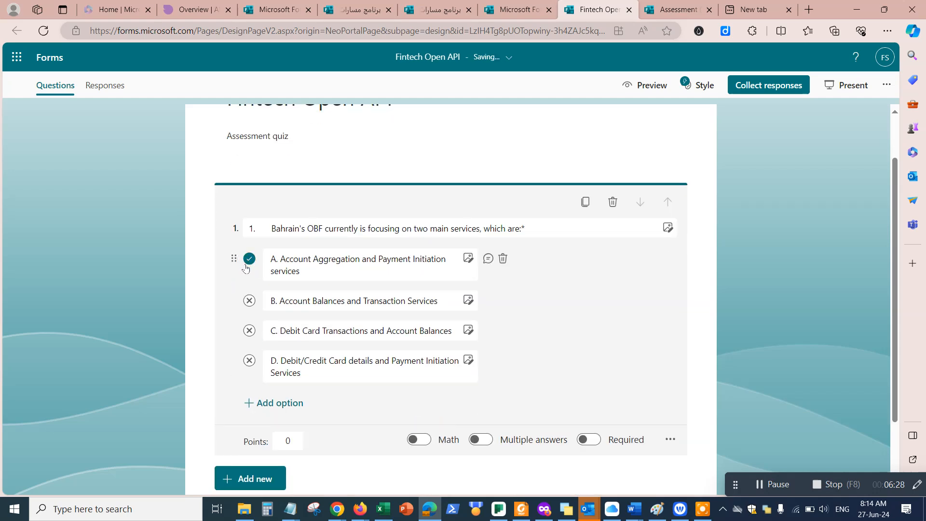
click(285, 439)
key(BackSpace)
text(1)
scroll(412, 423, down, 2)
click(592, 354)
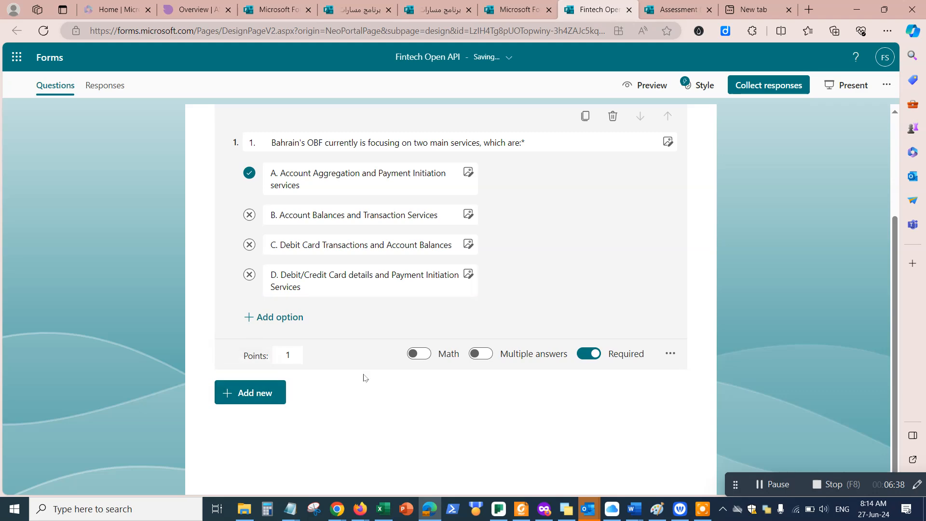
Step: Preview the quiz, return to editing, and remove the duplicate "1." and extra spacing before the question text
scroll(400, 241, up, 3)
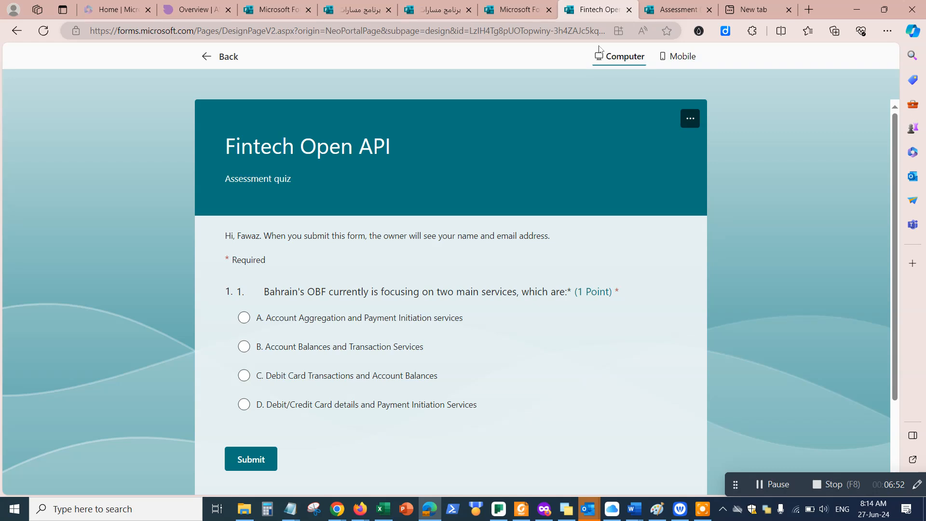
click(207, 56)
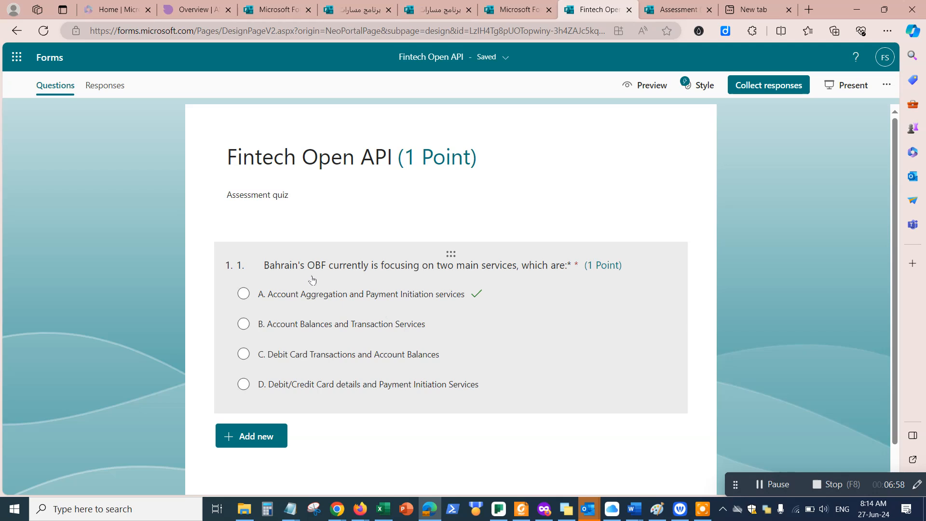
click(278, 270)
triple_click(252, 265)
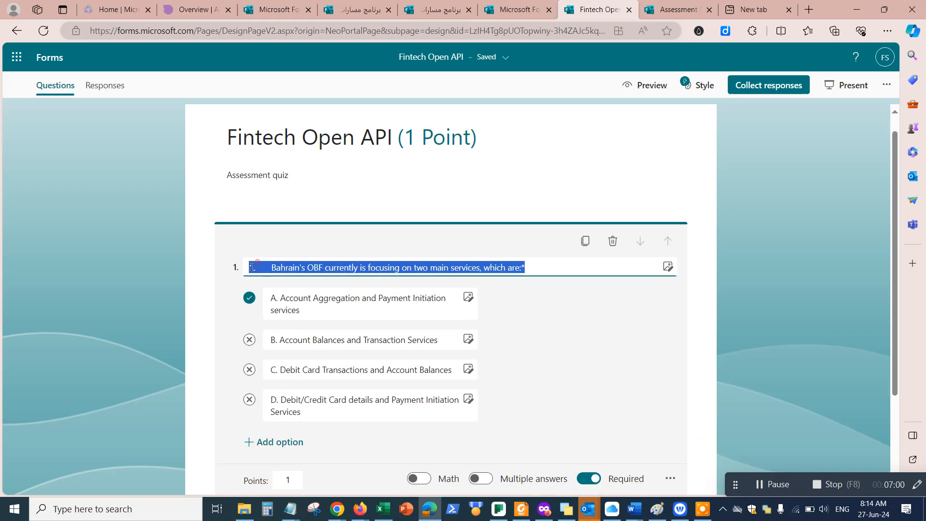
click(251, 267)
key(Delete)
key(Delete)
key(Delete)
key(Delete)
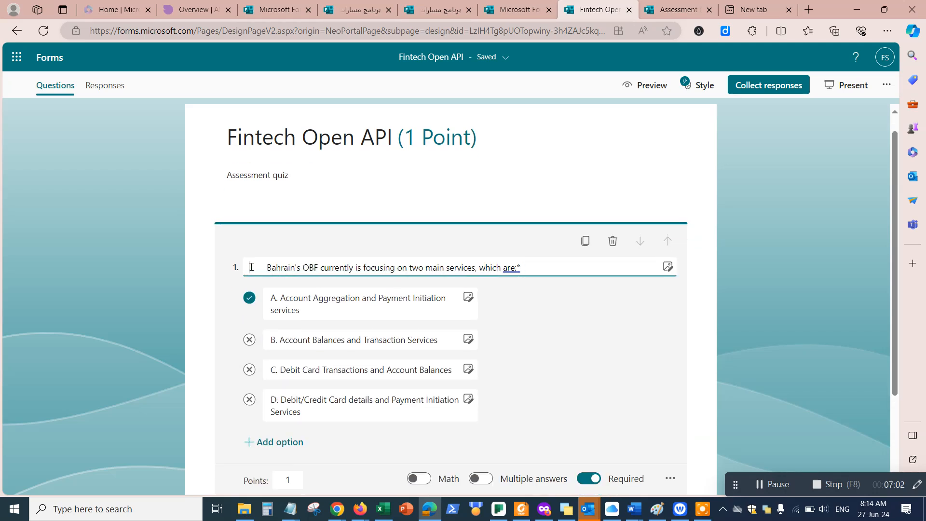
key(Delete)
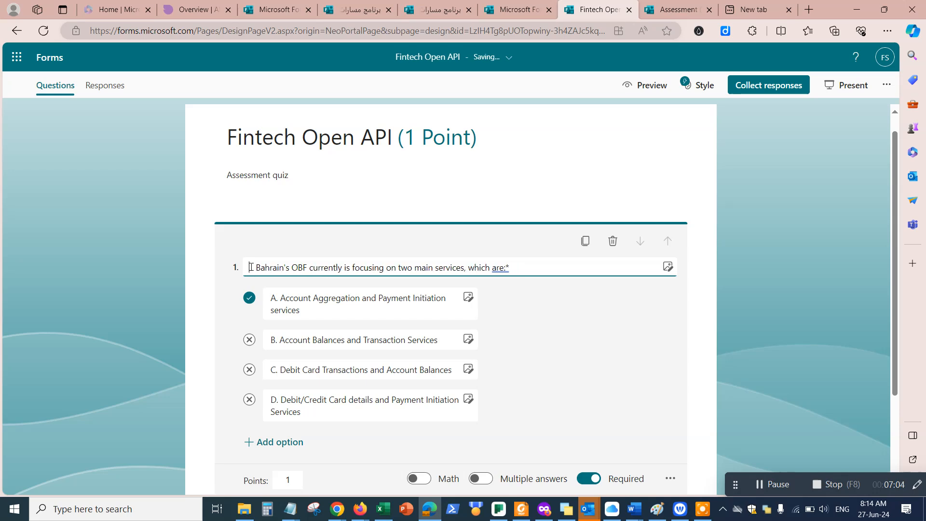
click(145, 282)
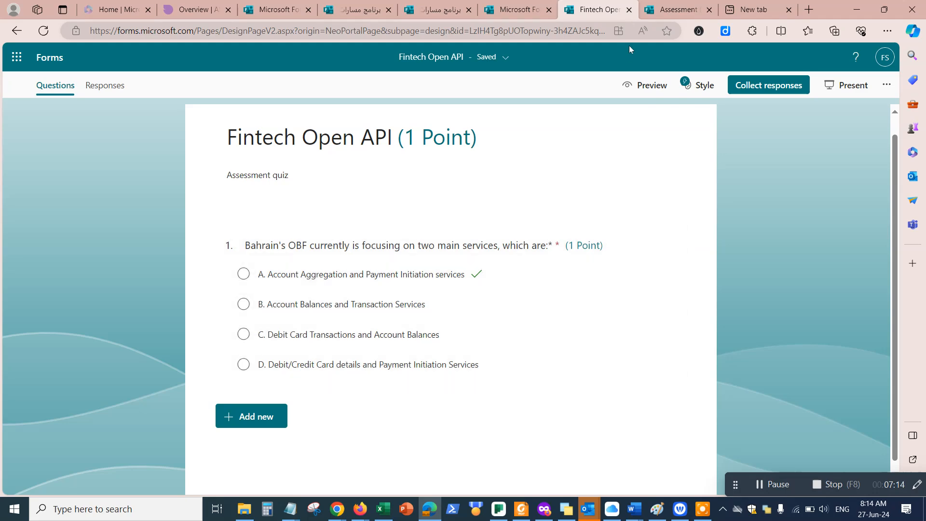
Step: Close the Assessment preview and the Fintech Open API quiz, and start a quick import from this device on the Forms home page
click(681, 12)
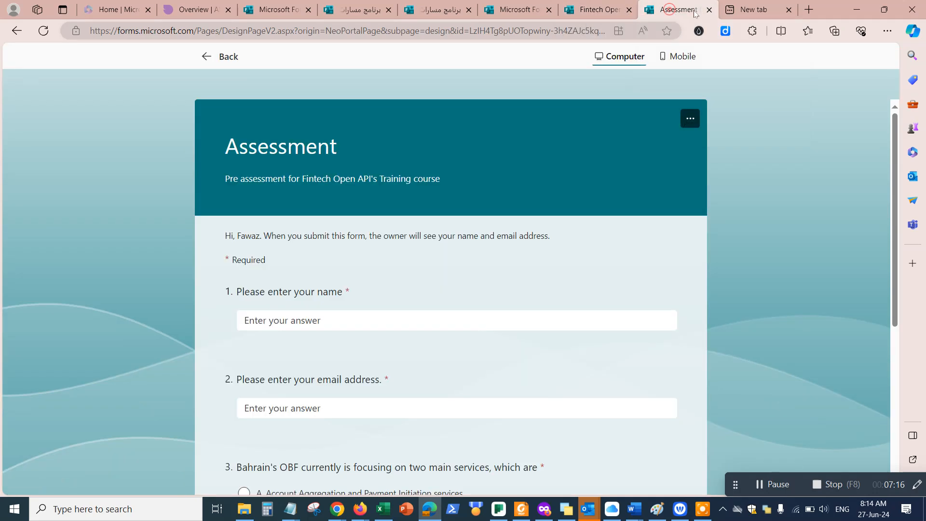
click(708, 10)
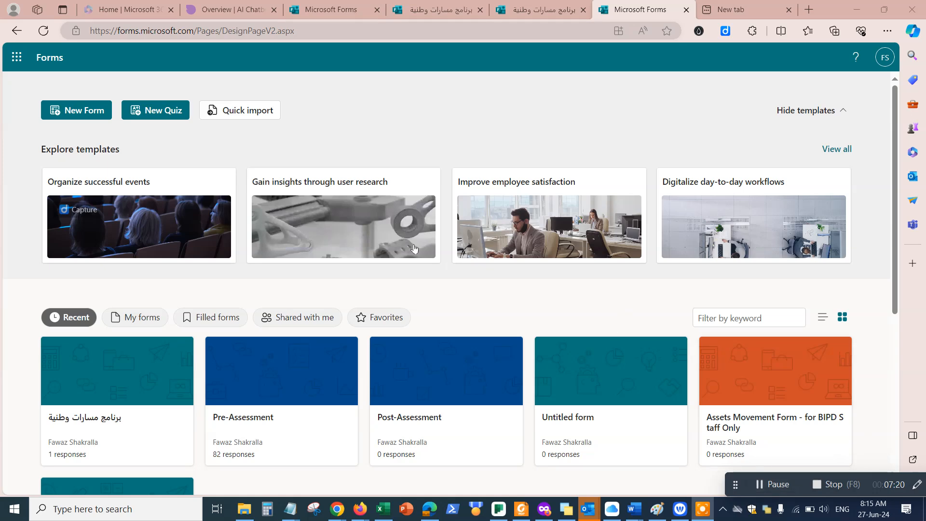
click(254, 112)
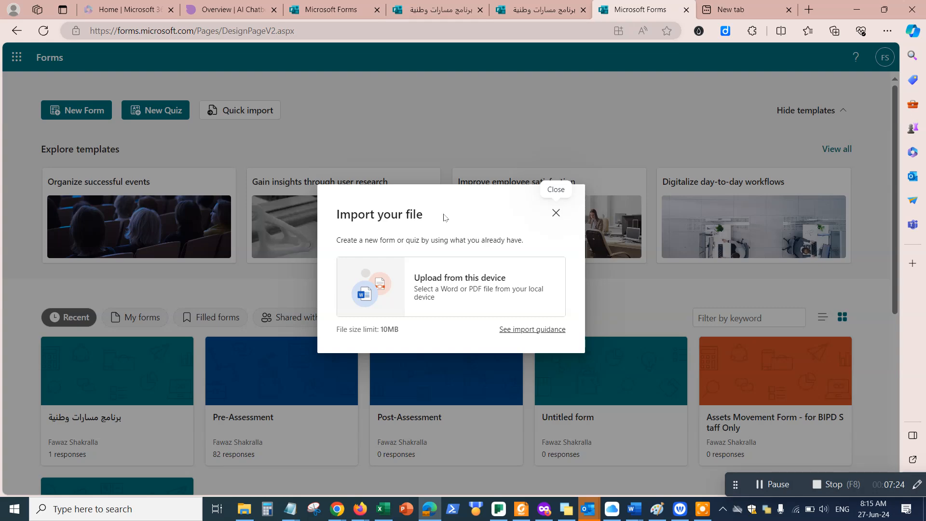
click(402, 288)
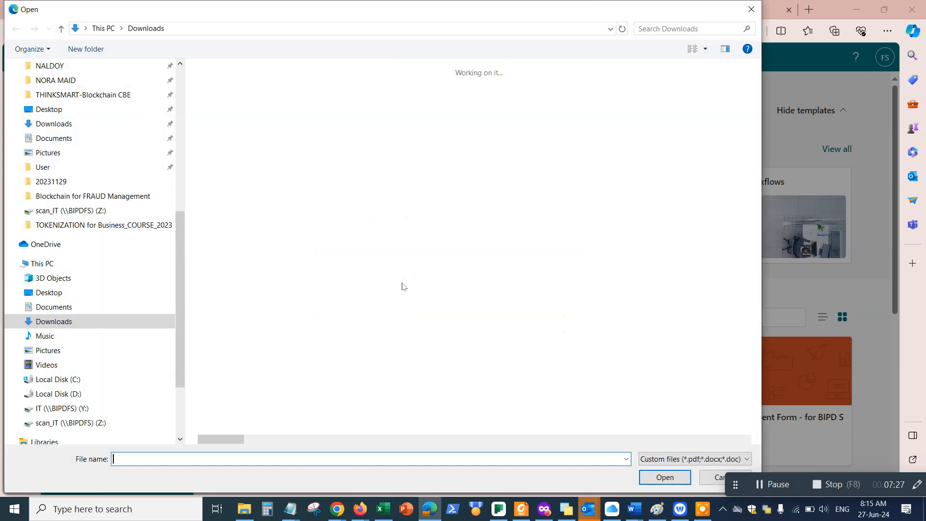
Step: Import "CLS-00014391_Pre and Post Assessment_IMPORT.docx" from the Open Banking API COurse folder "20231210 - DEC 2023" as a quiz and open it for review
drag(178, 230, 183, 79)
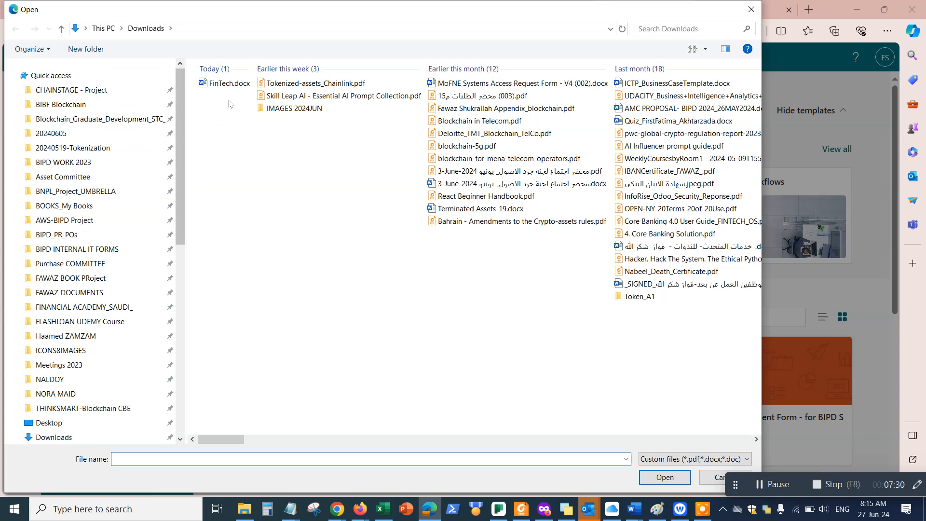
click(181, 89)
mouse_move(180, 99)
mouse_down()
mouse_move(181, 173)
mouse_move(181, 91)
mouse_up()
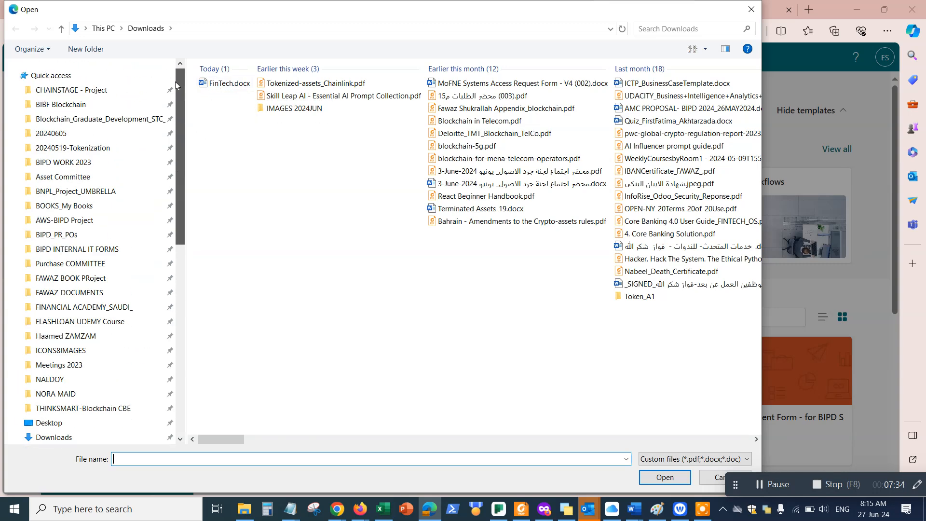
click(60, 104)
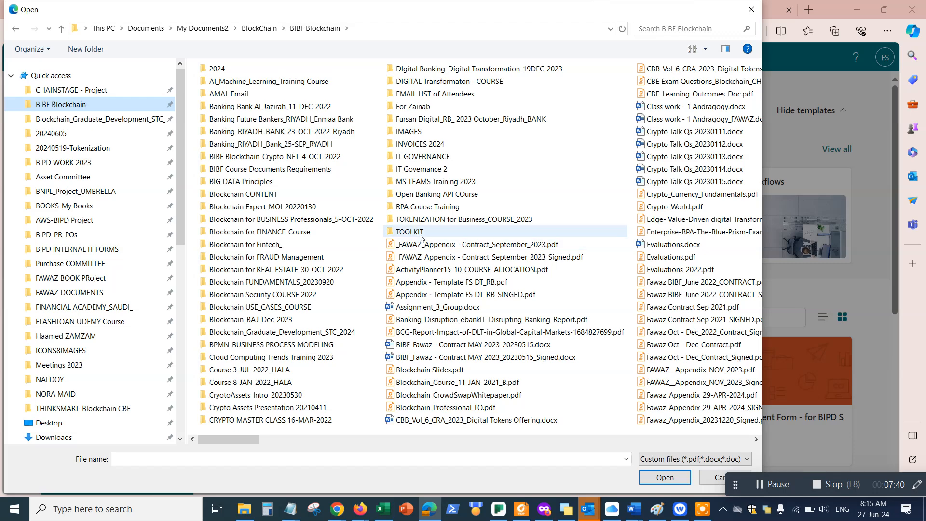
double_click(424, 194)
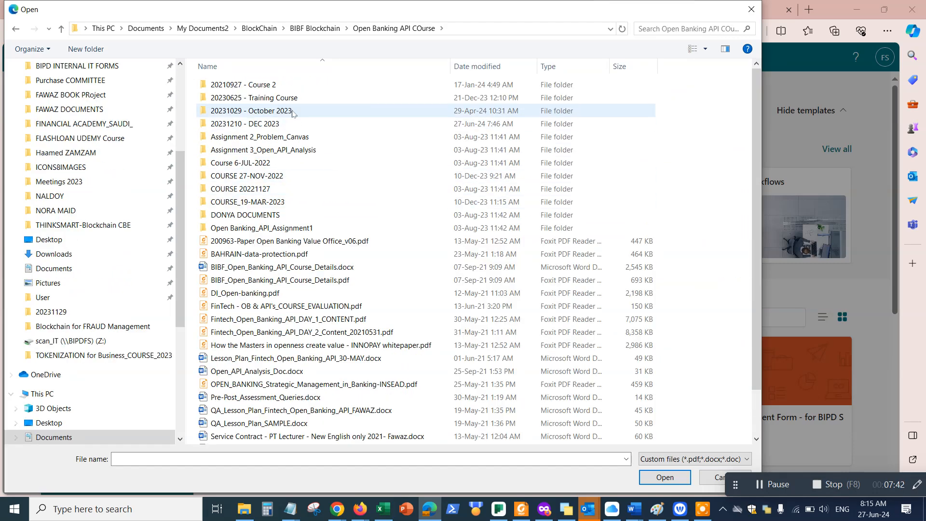
double_click(274, 124)
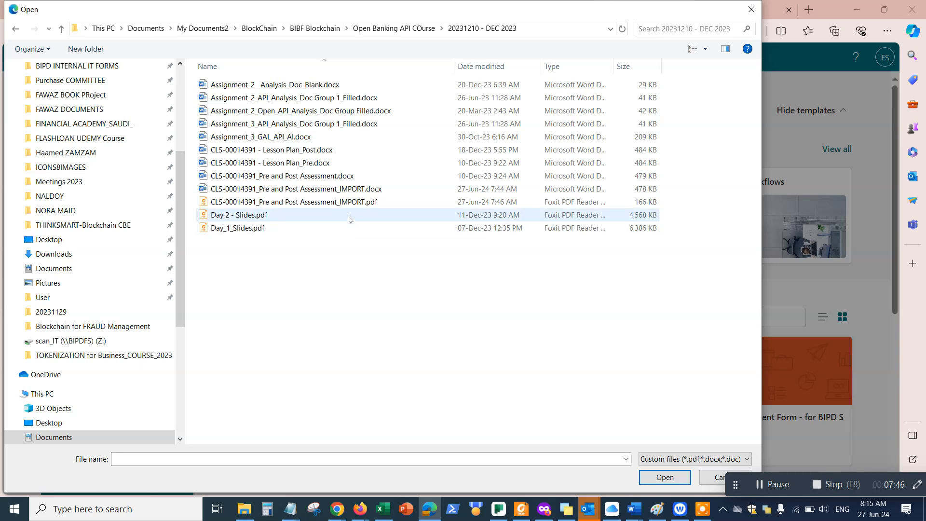
double_click(341, 189)
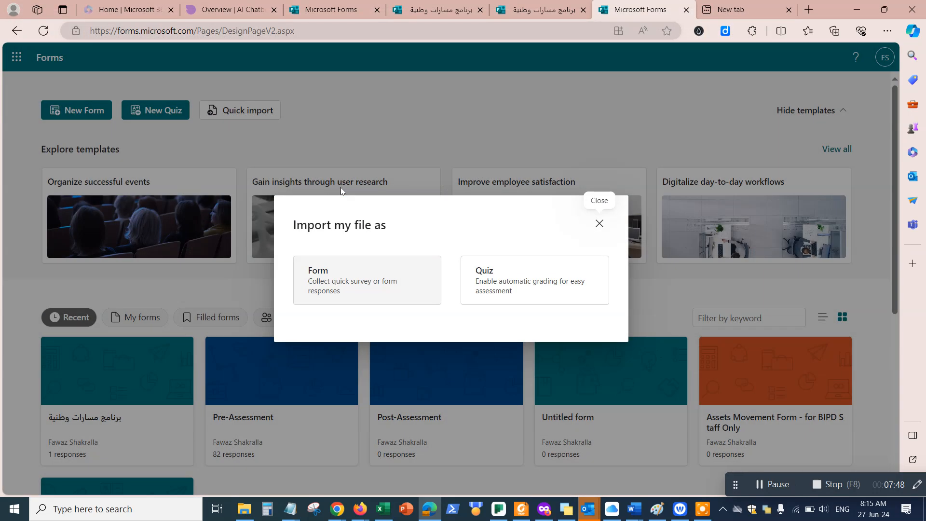
click(522, 288)
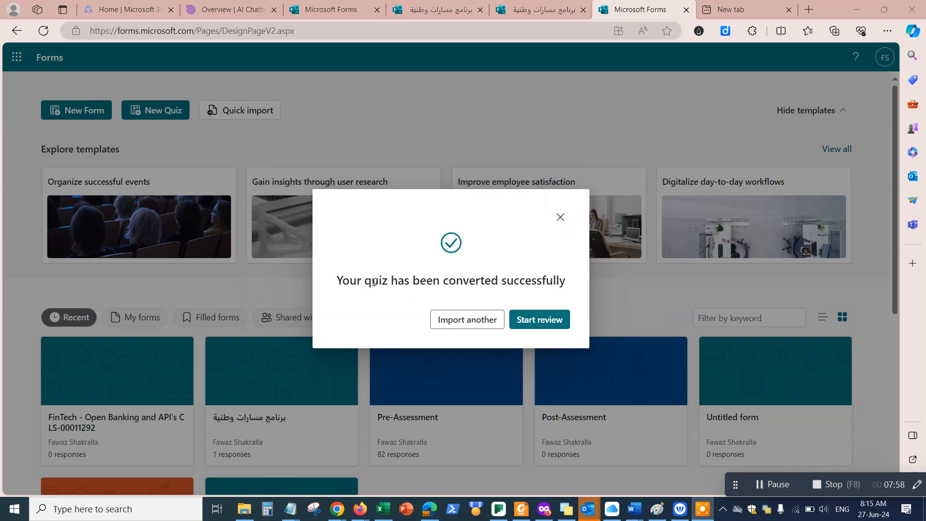
click(536, 321)
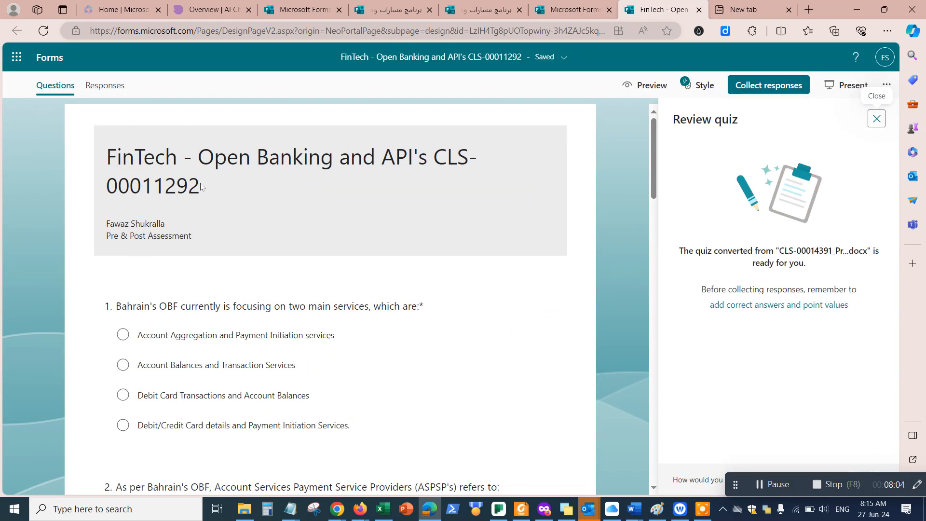
Step: Switch to FinTech.docx in Word, review its first questions and highlighted answers against the imported quiz, and return to Forms
mouse_move(634, 509)
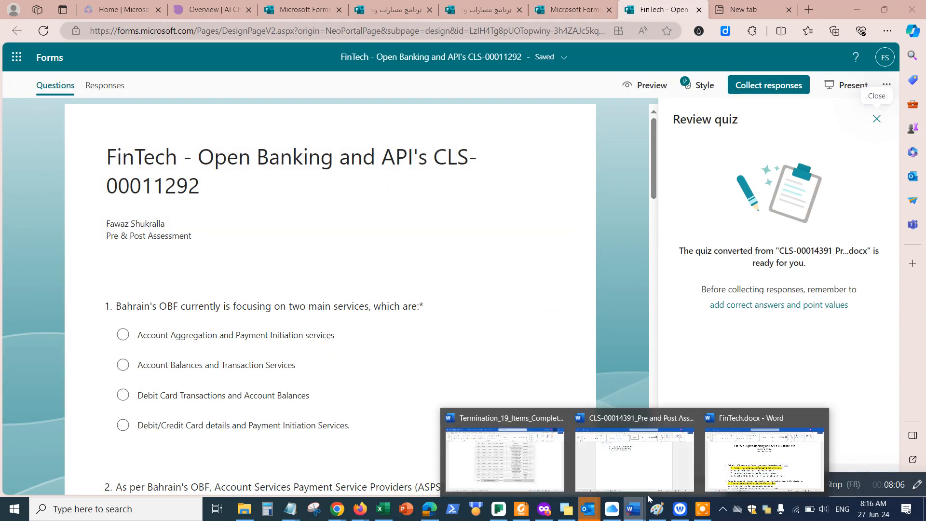
click(746, 458)
scroll(545, 268, up, 2)
scroll(259, 257, down, 1)
scroll(259, 258, down, 2)
scroll(234, 202, up, 1)
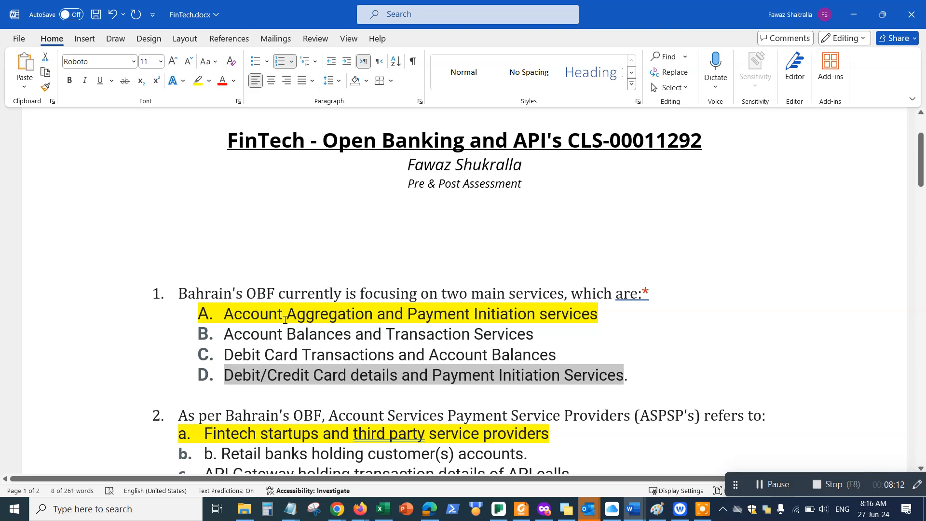
scroll(285, 320, down, 3)
scroll(285, 320, up, 2)
scroll(424, 309, down, 3)
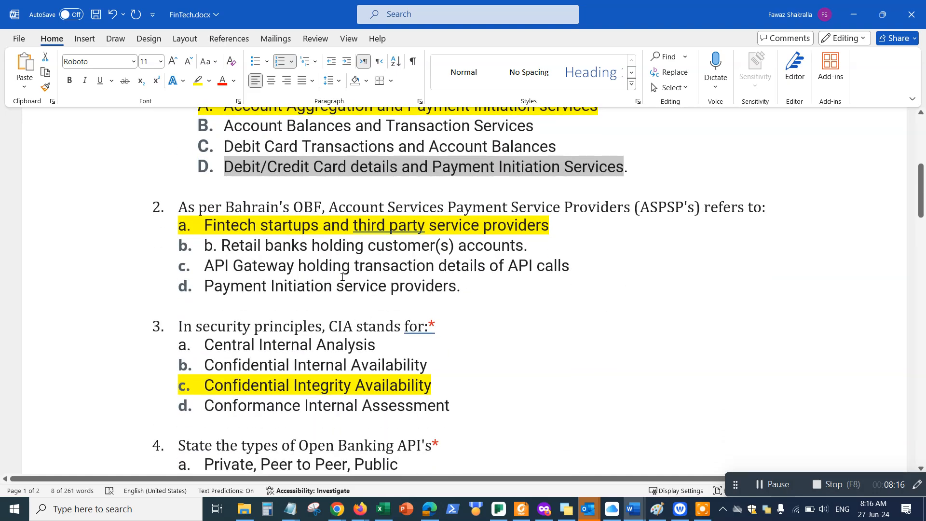
scroll(538, 317, up, 3)
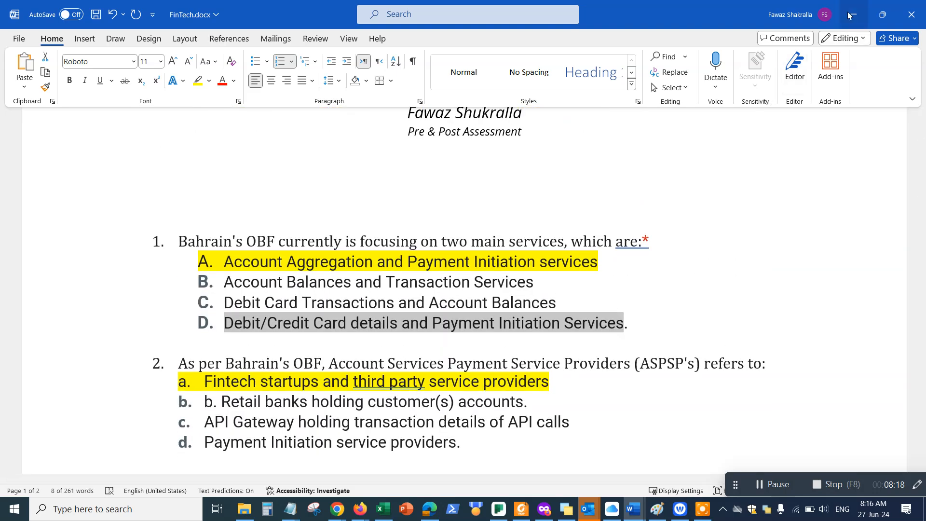
key(alt+Tab)
Step: Upload "logo 2 blue-01.jpg" from the ChainStage LOGO folder in "CHAINSTAGE - Project" as the quiz title image, and preview the quiz
click(185, 189)
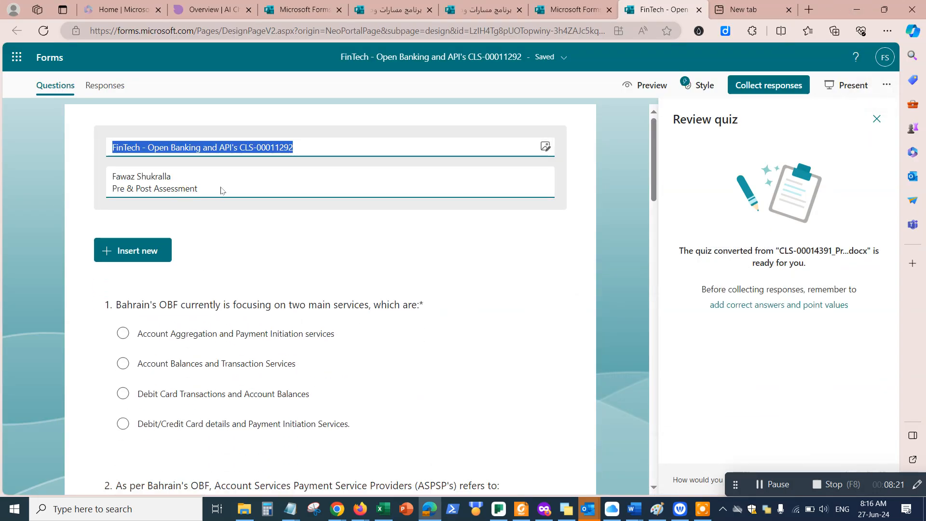
click(325, 146)
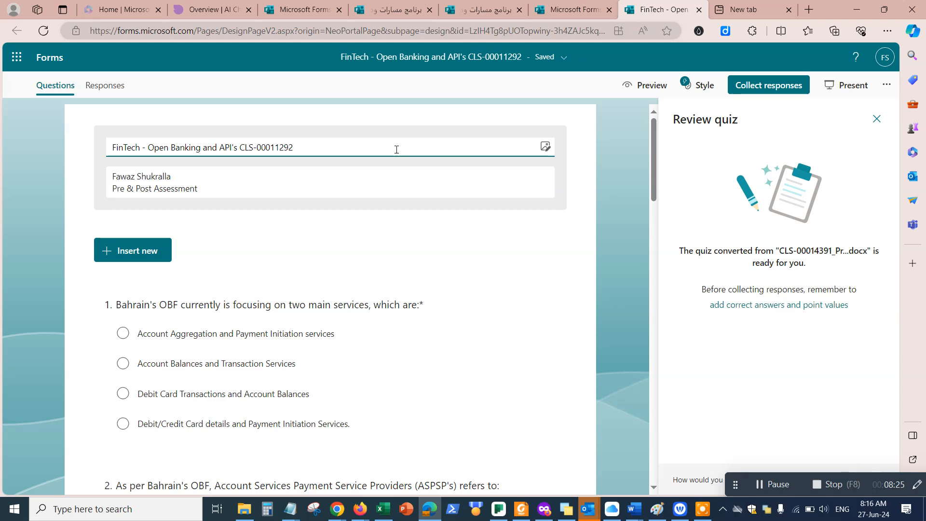
click(545, 146)
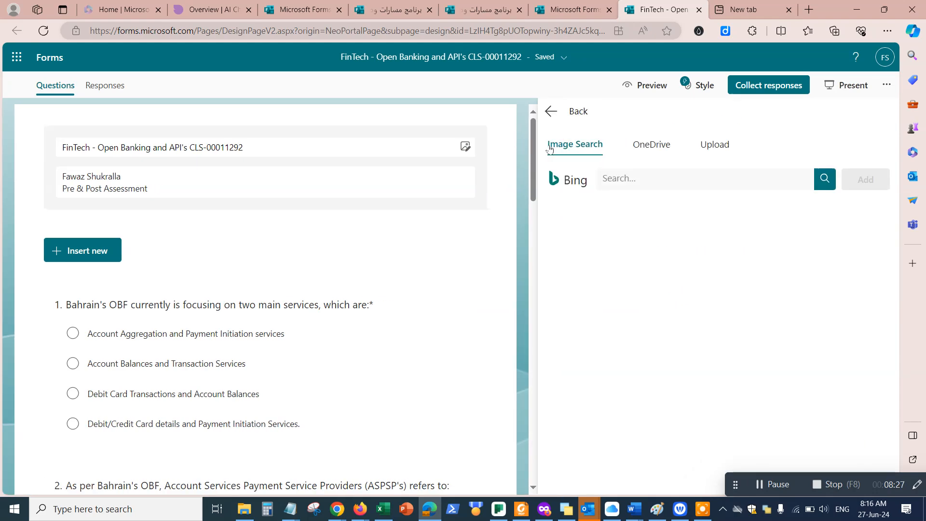
click(704, 146)
drag(181, 235, 183, 75)
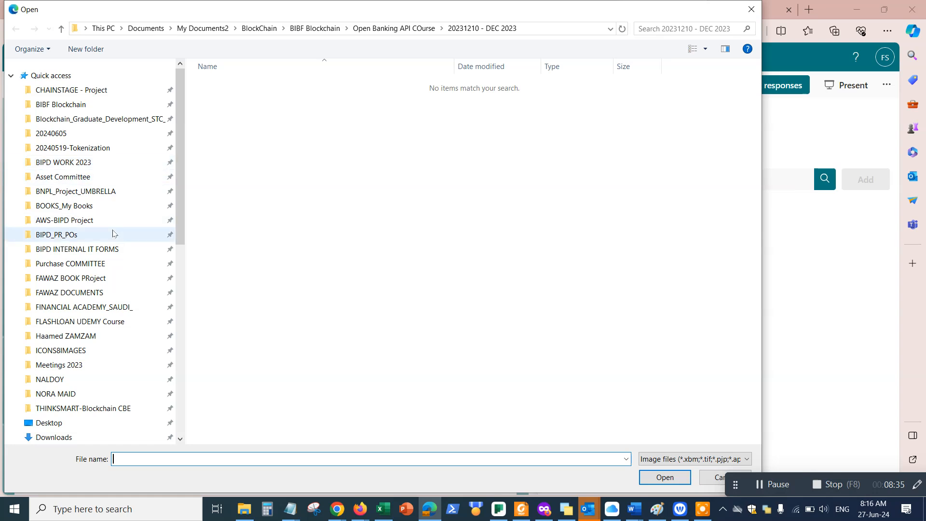
click(93, 96)
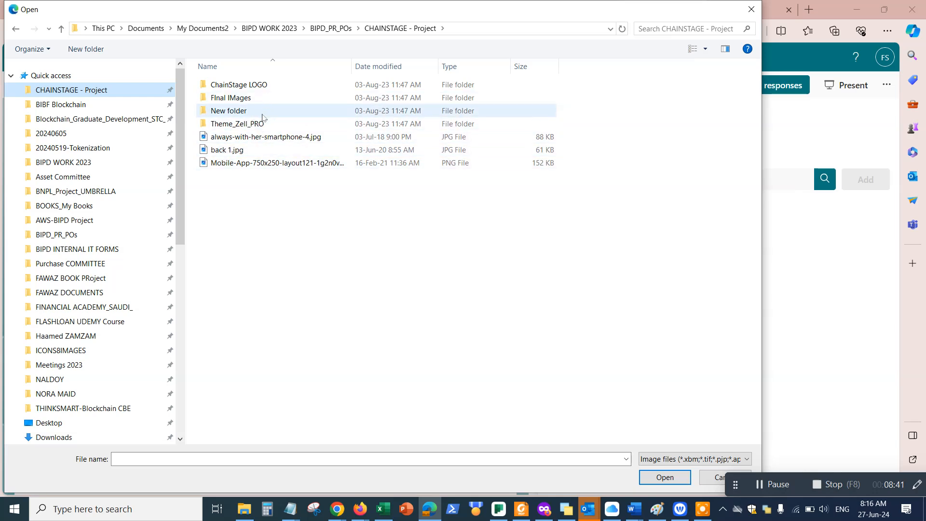
click(266, 83)
double_click(265, 83)
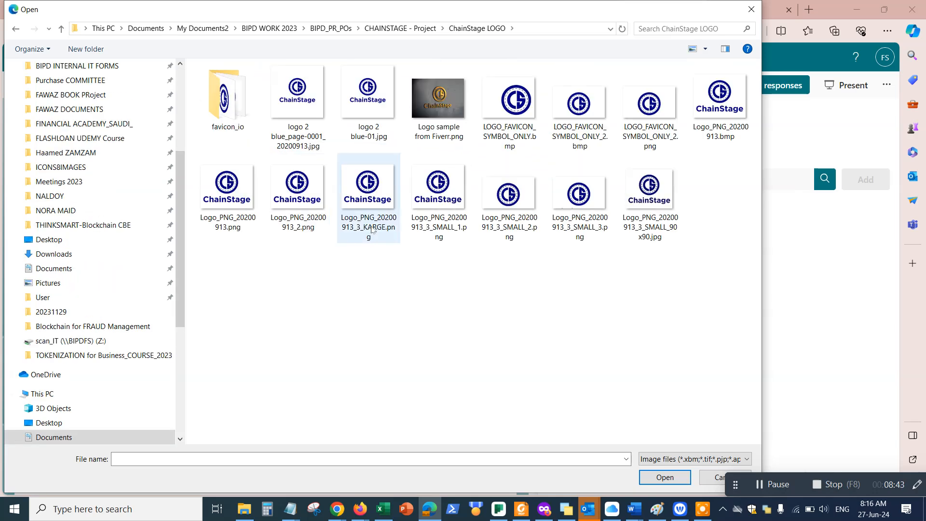
double_click(367, 99)
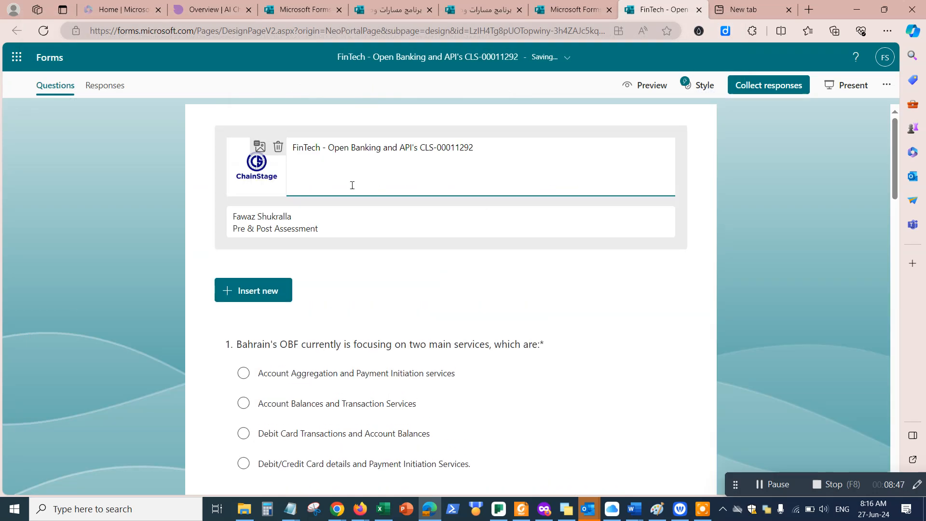
click(436, 285)
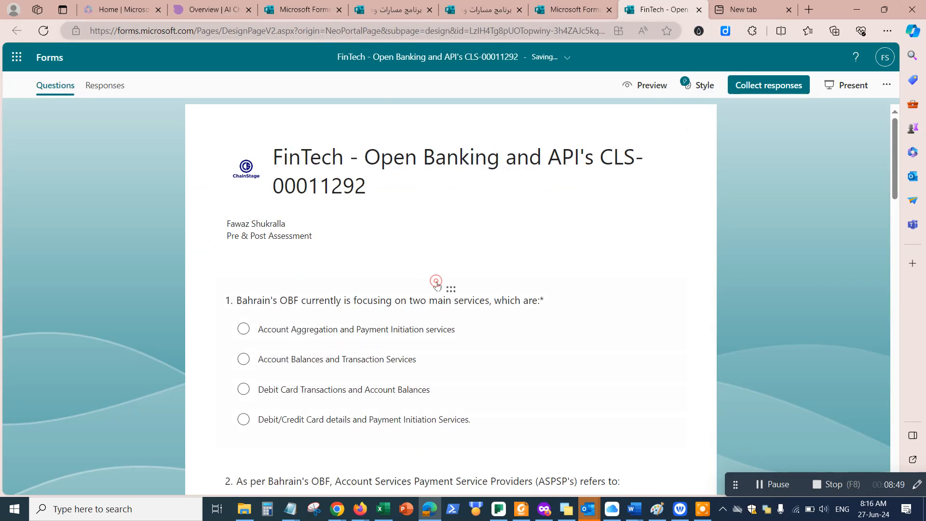
click(642, 85)
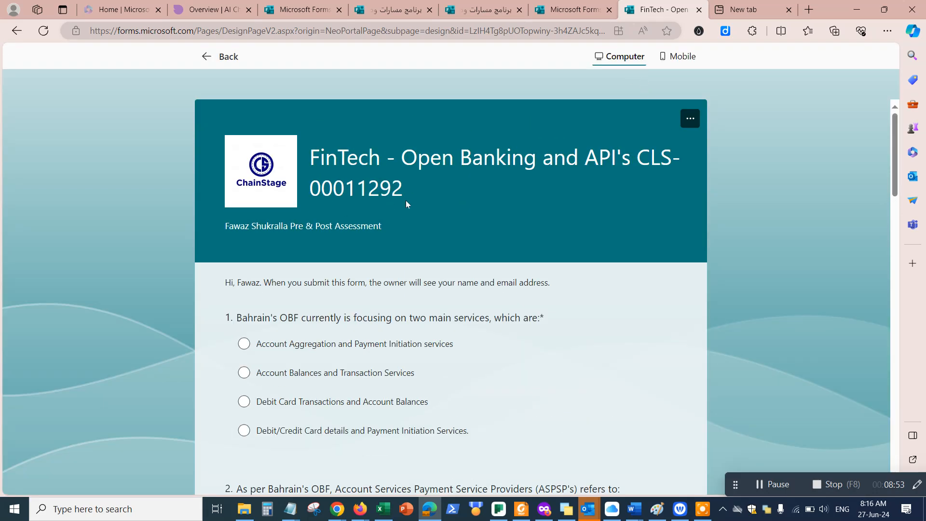
click(208, 57)
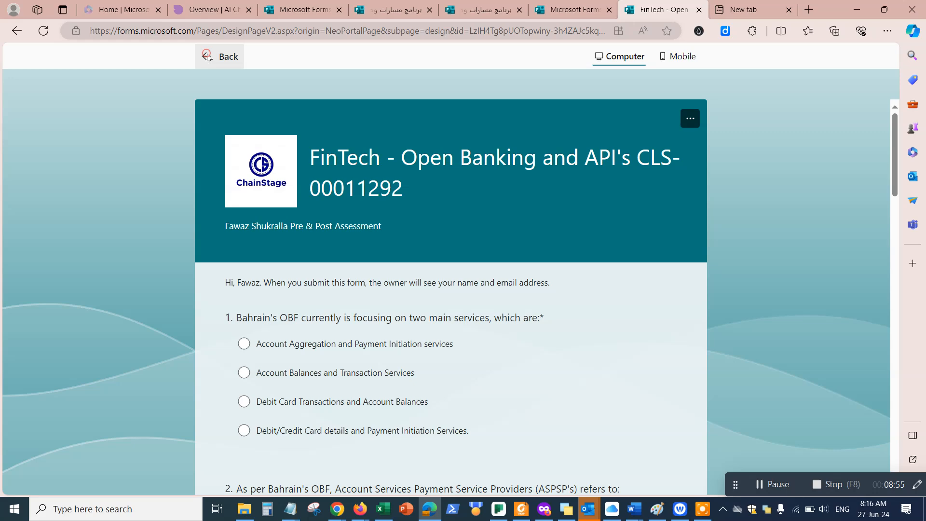
Step: Prefix the four answer options of question 1 with "A. ", "B. ", "C. " and "D. " in order
scroll(567, 241, down, 2)
scroll(450, 227, up, 2)
scroll(451, 296, down, 2)
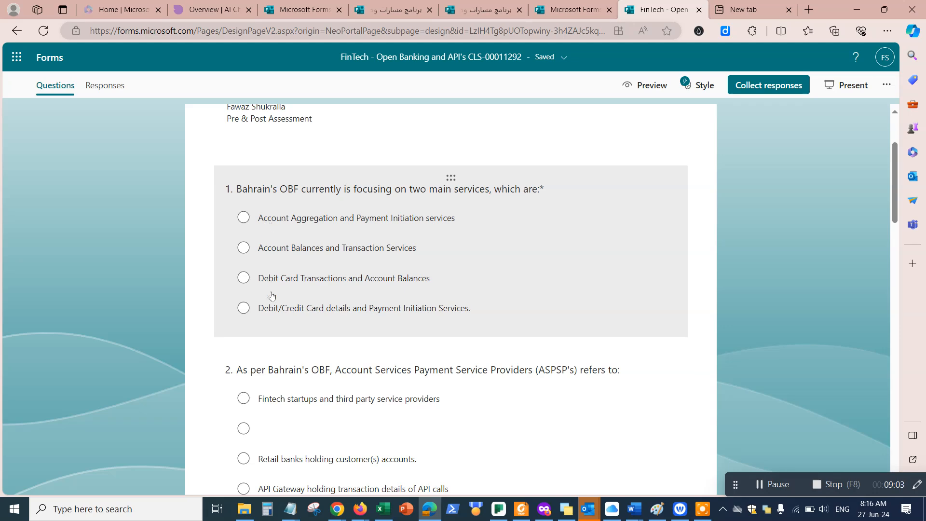
click(269, 221)
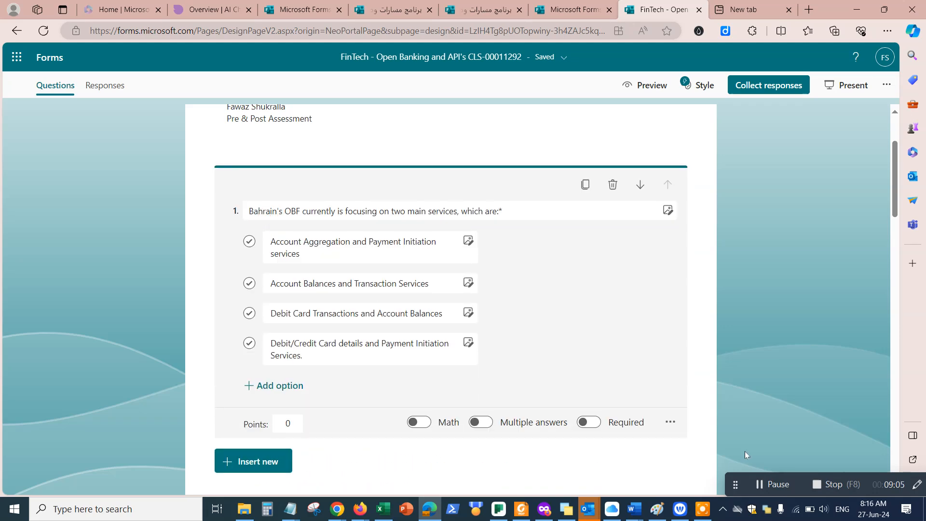
click(271, 242)
click(269, 241)
text(A.)
click(272, 284)
text(B.)
click(271, 313)
text(C.)
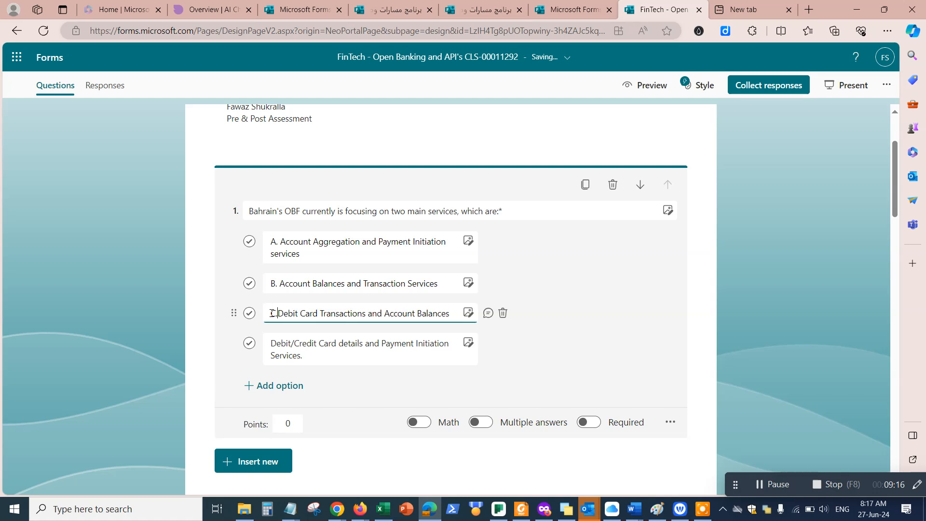
click(269, 336)
click(271, 342)
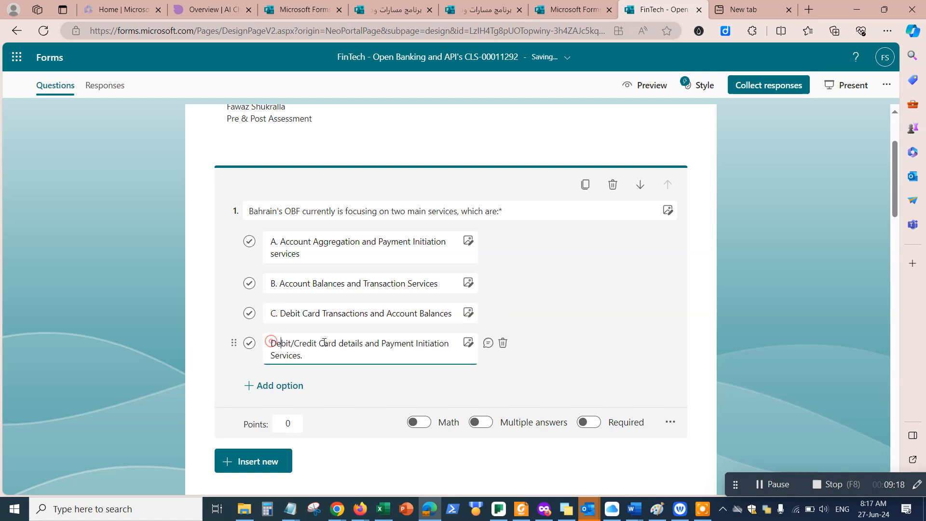
text(D.)
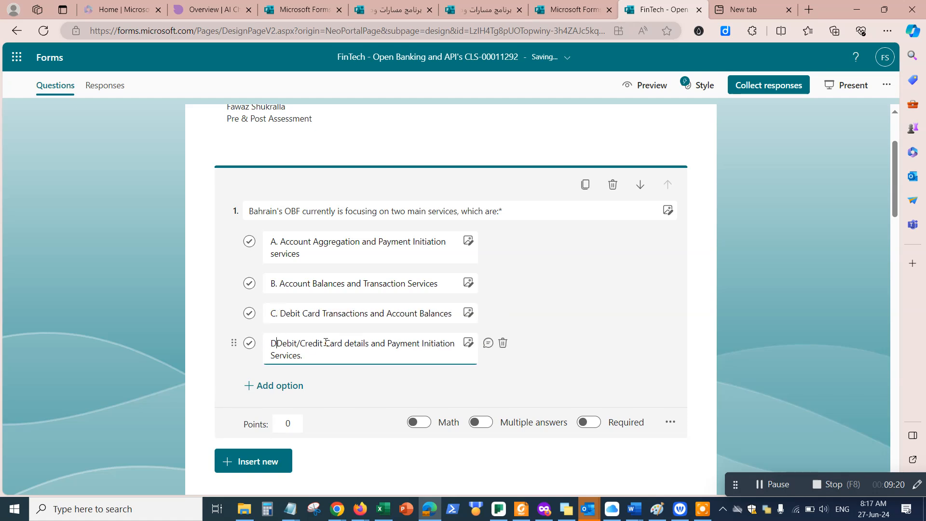
Step: Mark option A of question 1 as the correct answer, set its points to 2, and make the question required
click(249, 245)
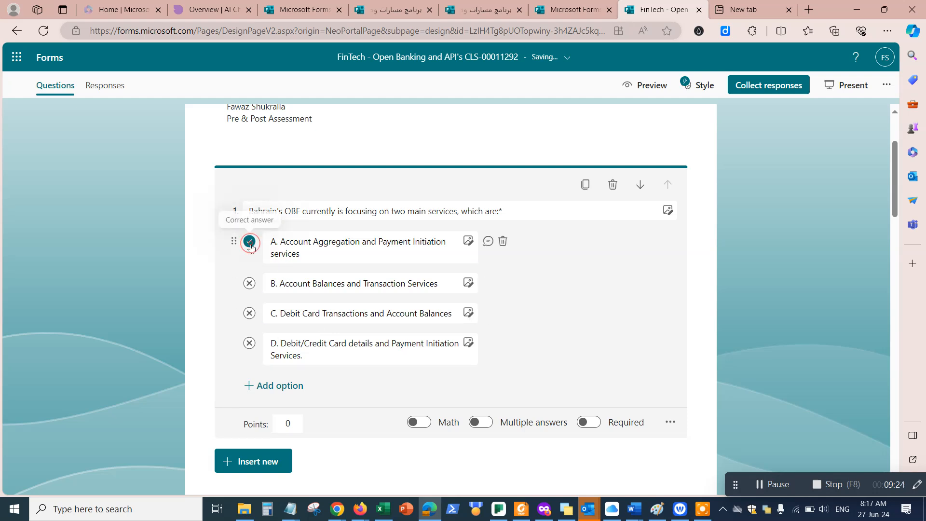
drag(299, 424, 273, 428)
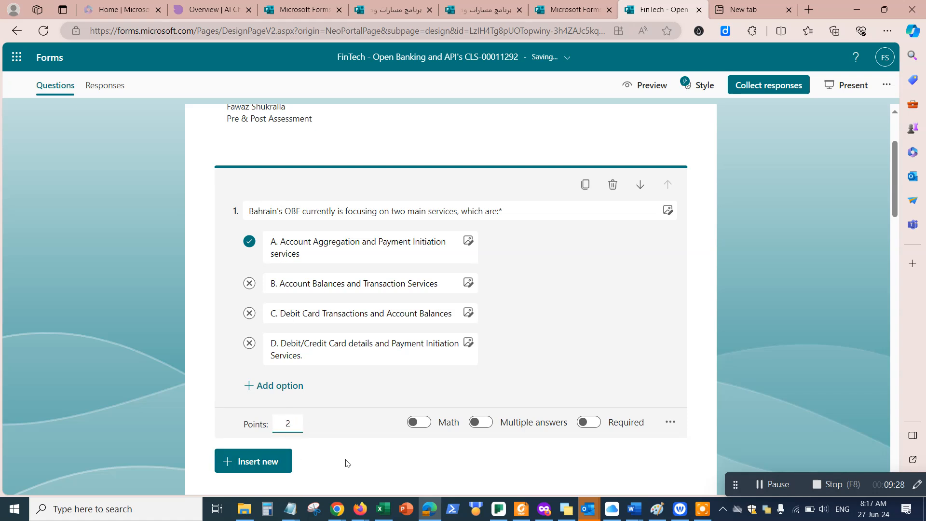
click(593, 423)
Step: Check question 2 against FinTech.docx in Word and delete its blank second answer option in the quiz
scroll(560, 283, down, 1)
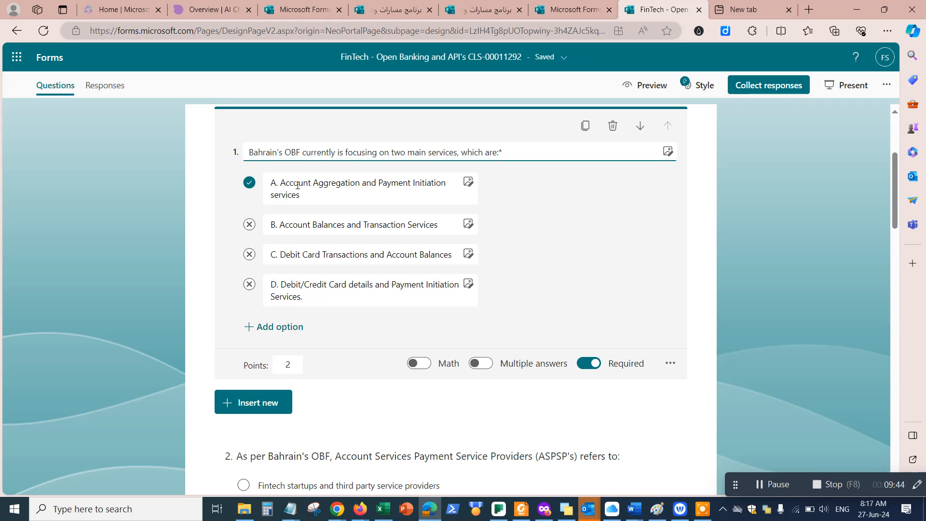
scroll(338, 337, down, 5)
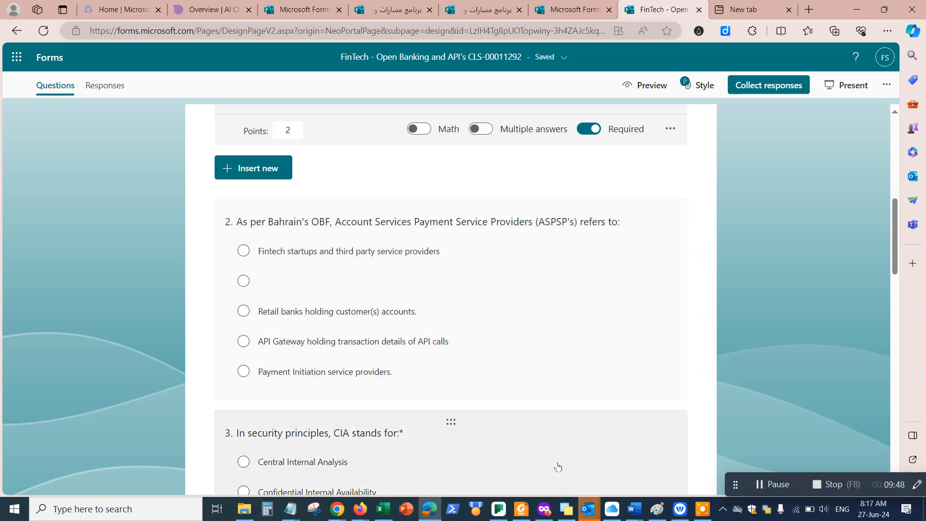
mouse_move(634, 509)
click(741, 461)
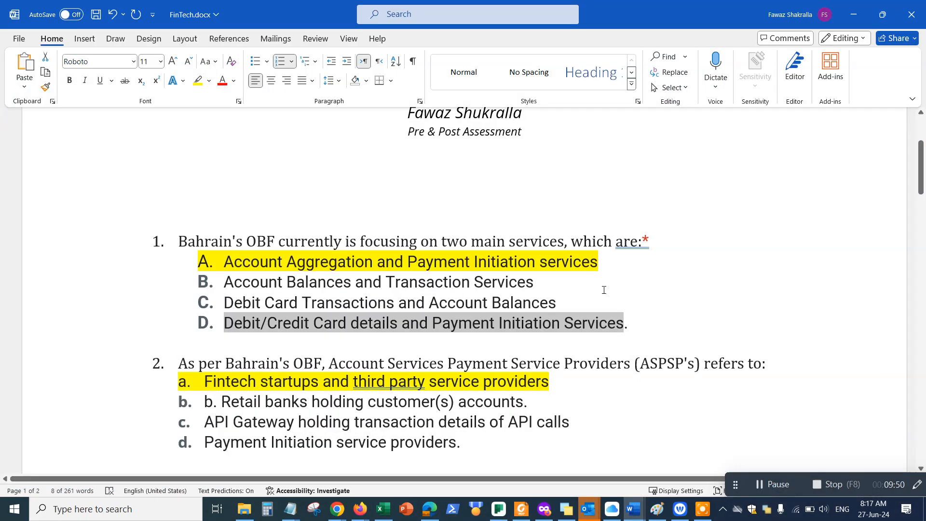
scroll(603, 289, down, 3)
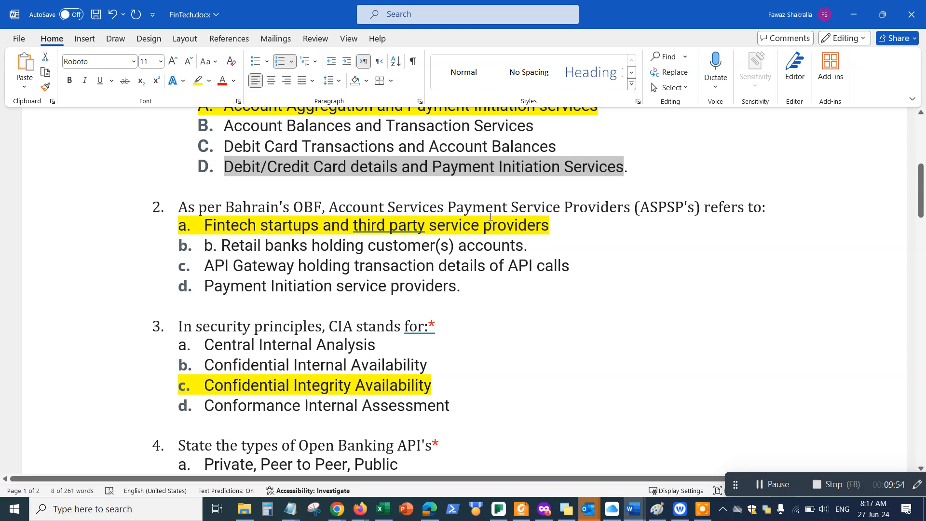
key(alt+Tab)
click(298, 270)
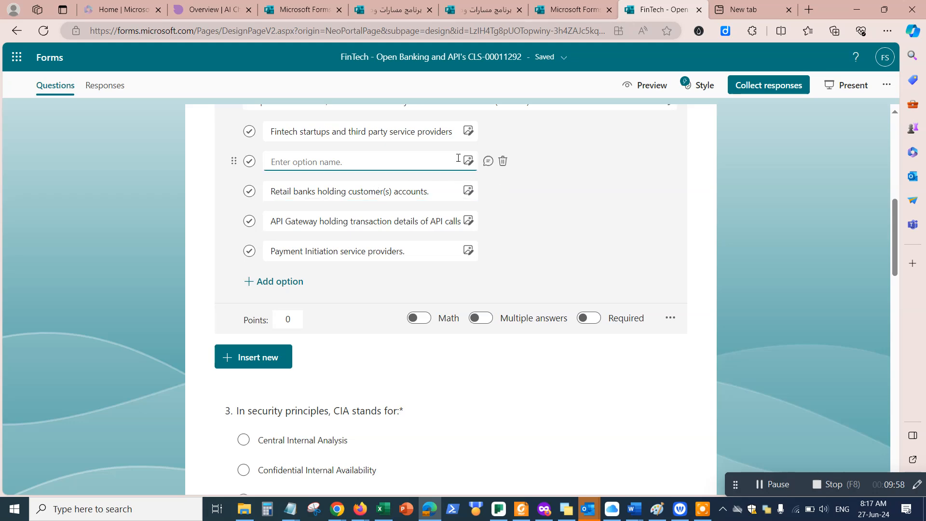
click(503, 163)
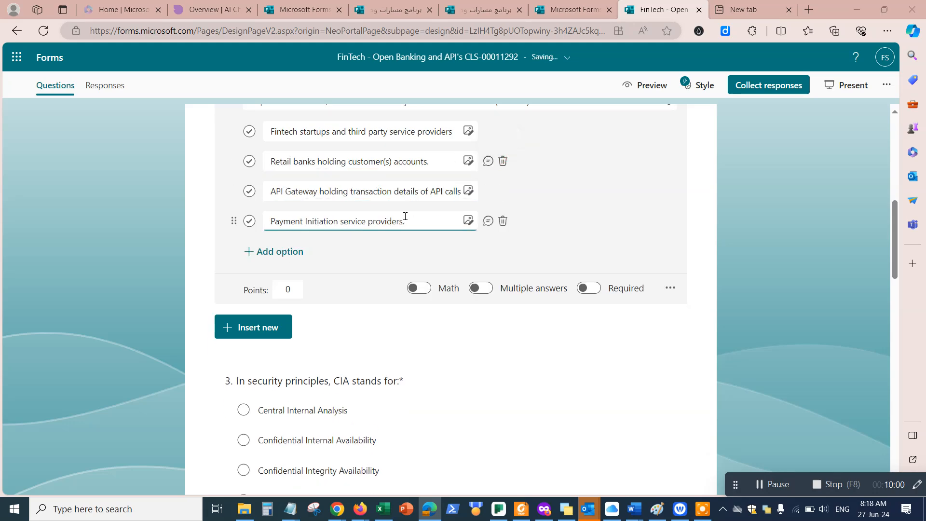
key(alt+Tab)
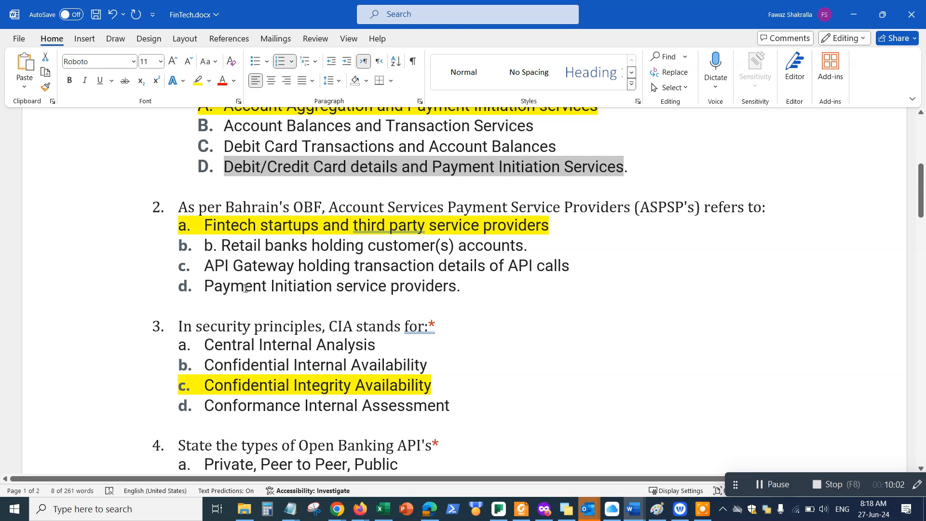
key(alt+Tab)
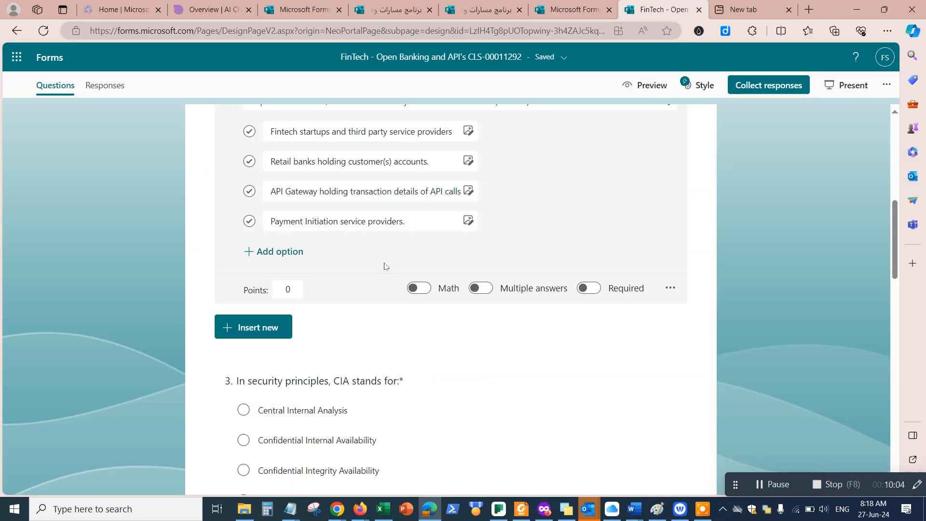
Step: Compare the remaining imported questions, through the last item of the quiz, with both pages of FinTech.docx in Word
scroll(384, 265, down, 20)
scroll(466, 255, up, 7)
key(alt+Tab)
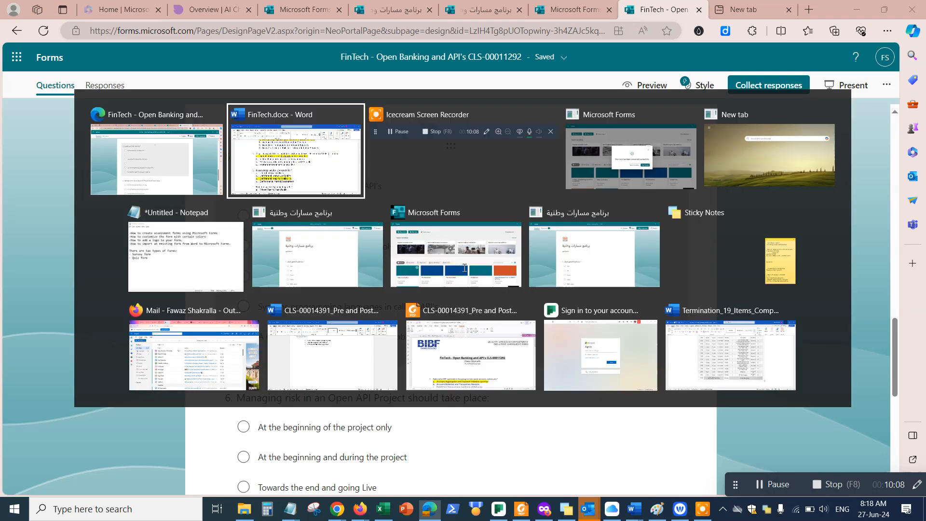
scroll(453, 370, down, 4)
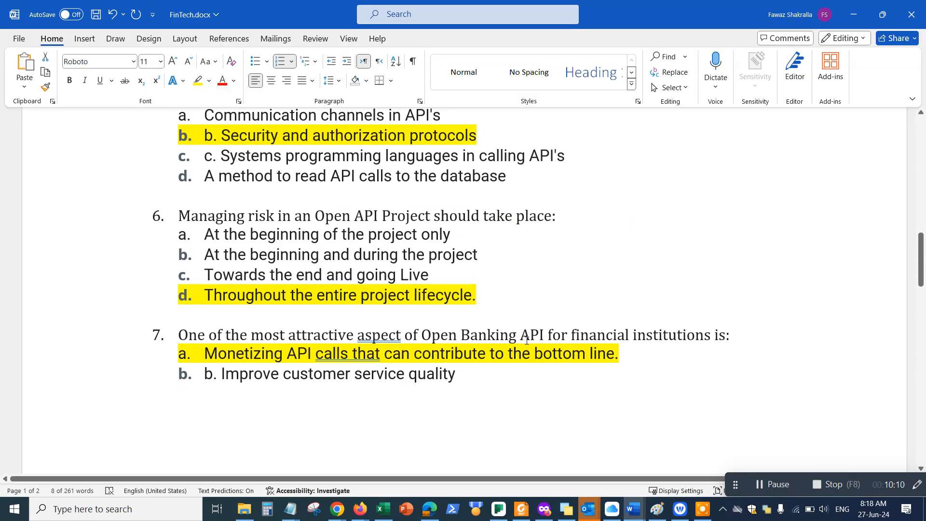
scroll(530, 333, down, 7)
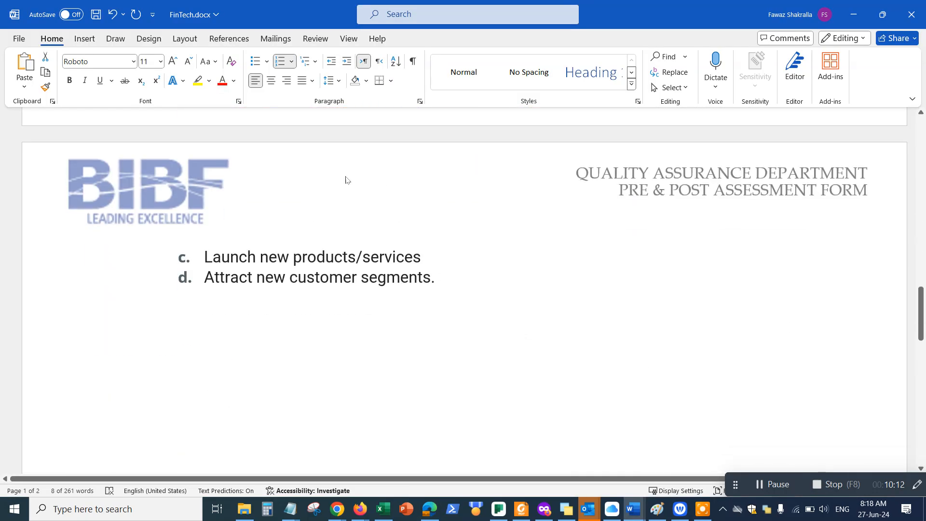
scroll(333, 177, down, 3)
scroll(339, 234, up, 3)
scroll(339, 233, down, 1)
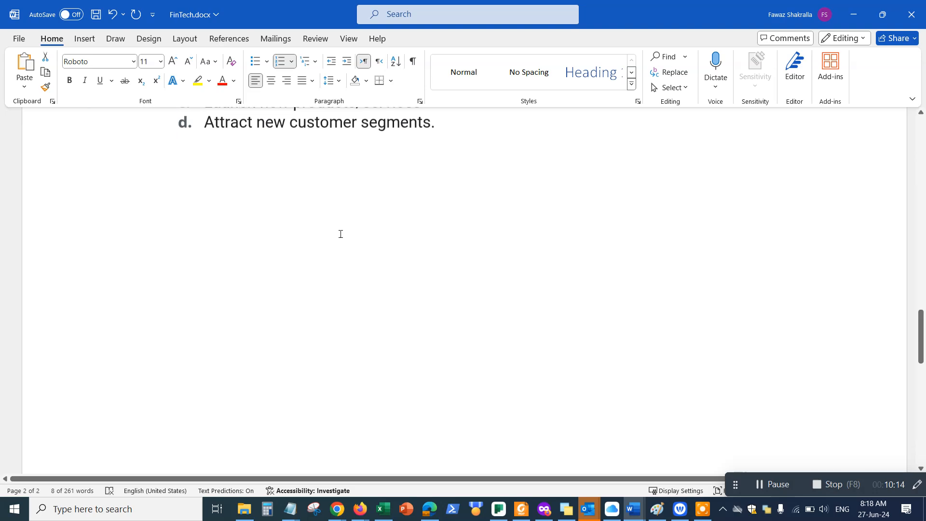
scroll(341, 234, up, 1)
key(alt+Tab)
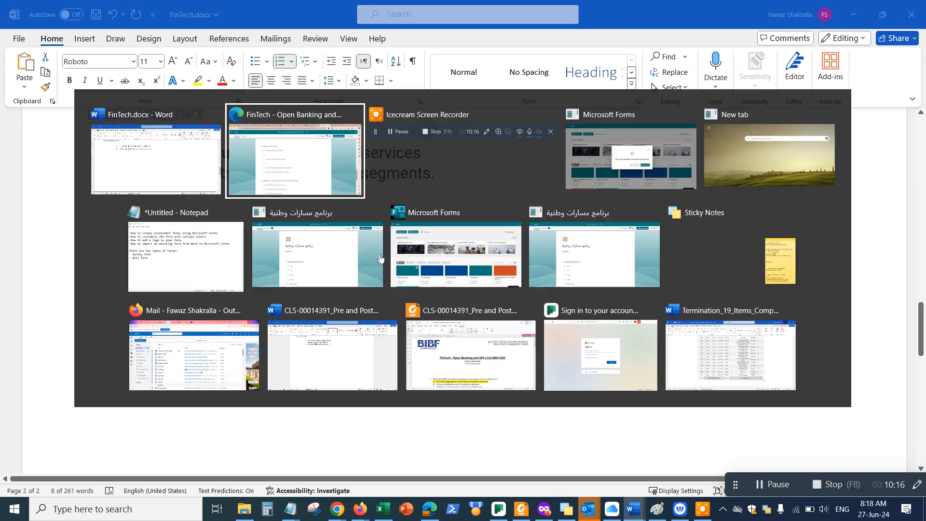
scroll(441, 280, down, 8)
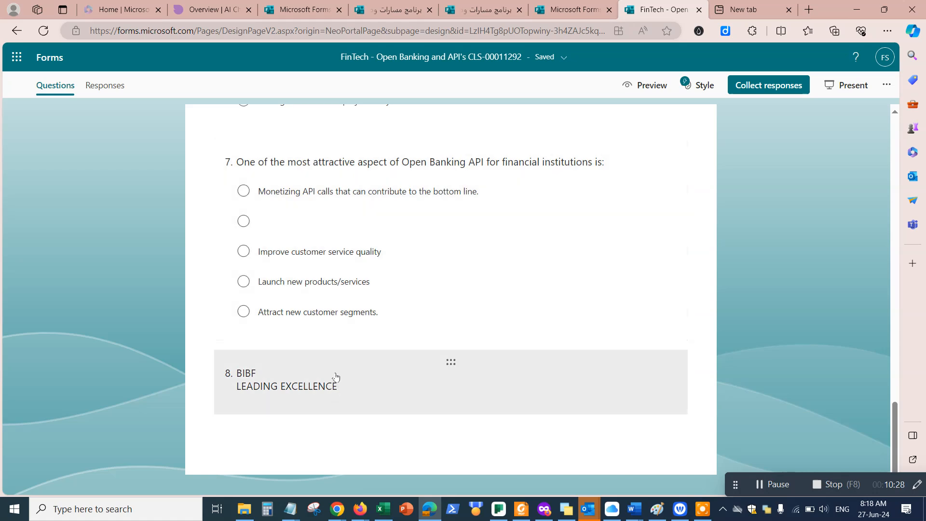
Step: Delete item 8, "BIBF LEADING EXCELLENCE", from the end of the imported quiz
click(443, 389)
click(613, 369)
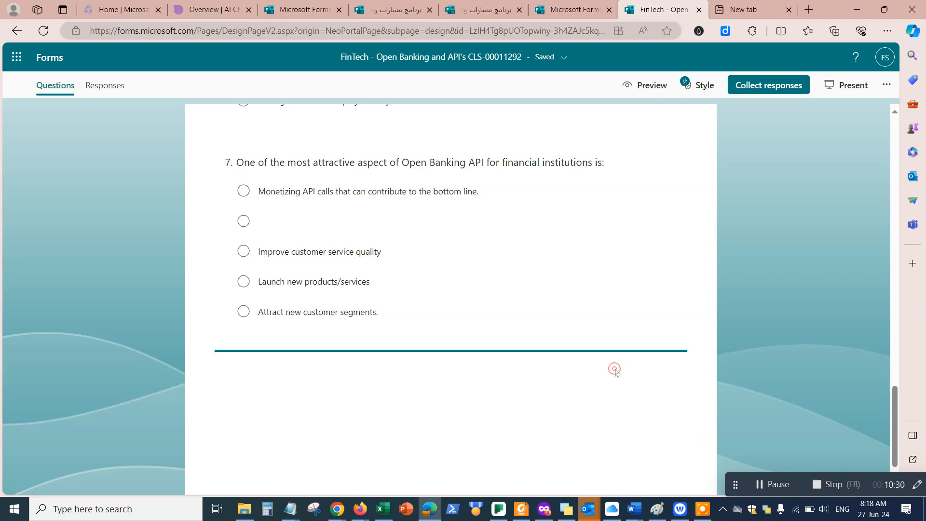
Step: Open the quiz's style options and apply the bright blue theme colour
scroll(546, 251, up, 20)
scroll(545, 250, up, 4)
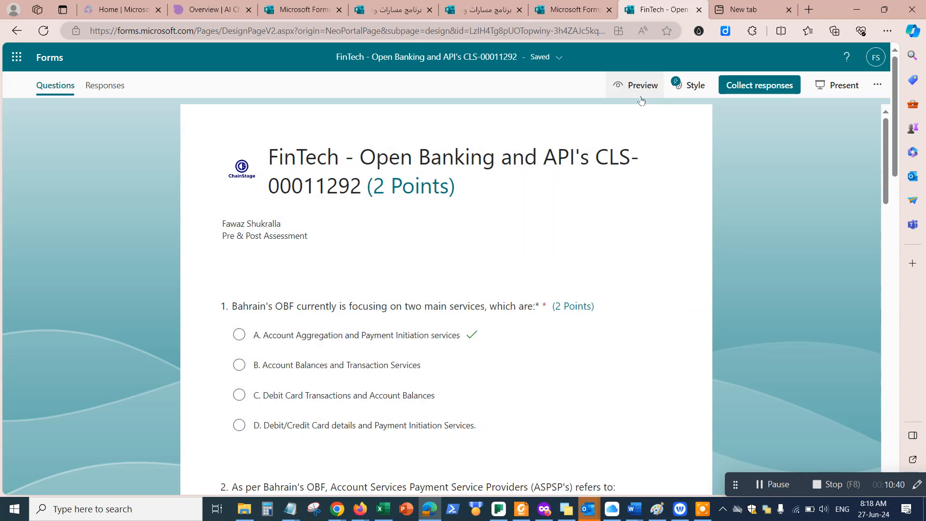
click(687, 88)
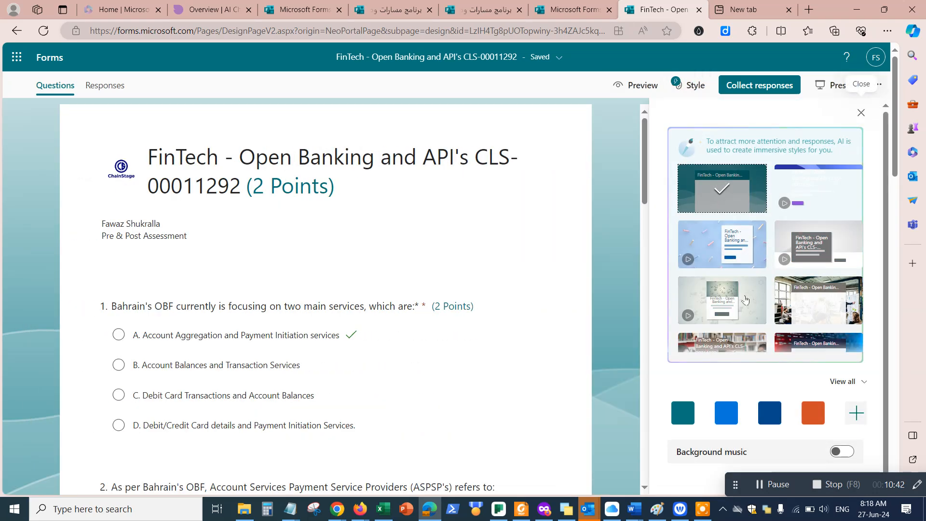
click(726, 413)
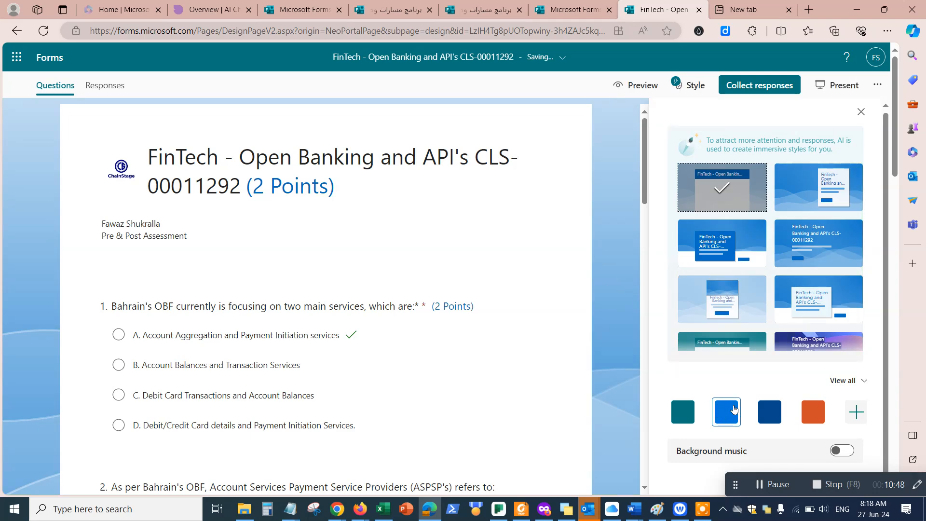
Step: Start a custom theme colour for the quiz and copy the text-colour hex code 4524AC from the Sticky Notes note
scroll(844, 397, down, 3)
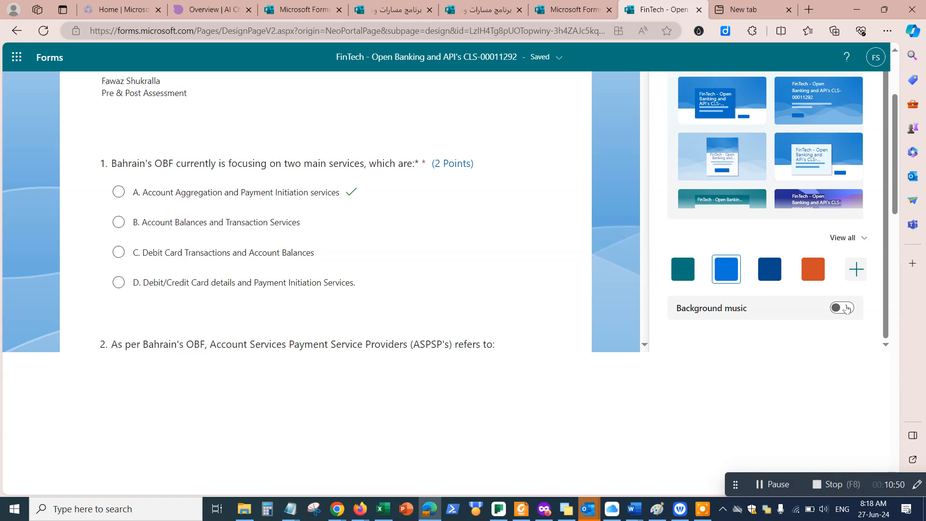
click(856, 269)
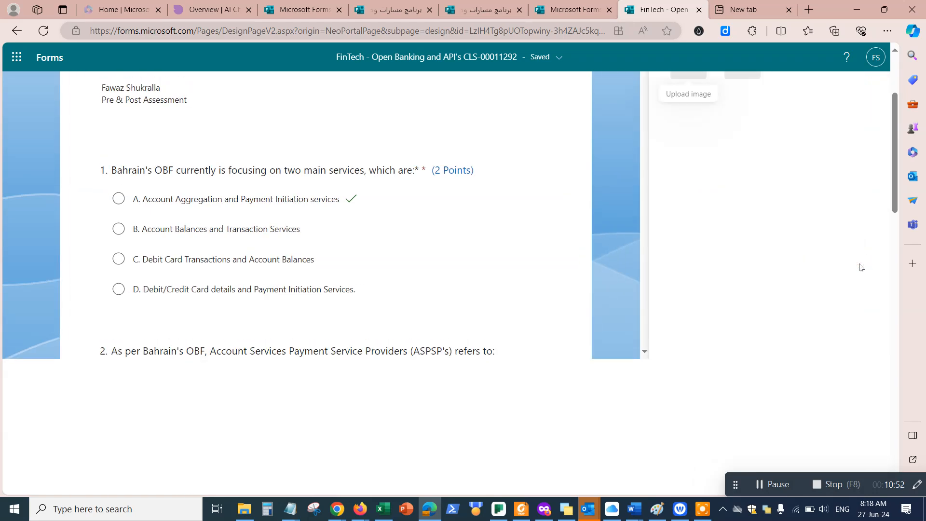
scroll(845, 214, up, 3)
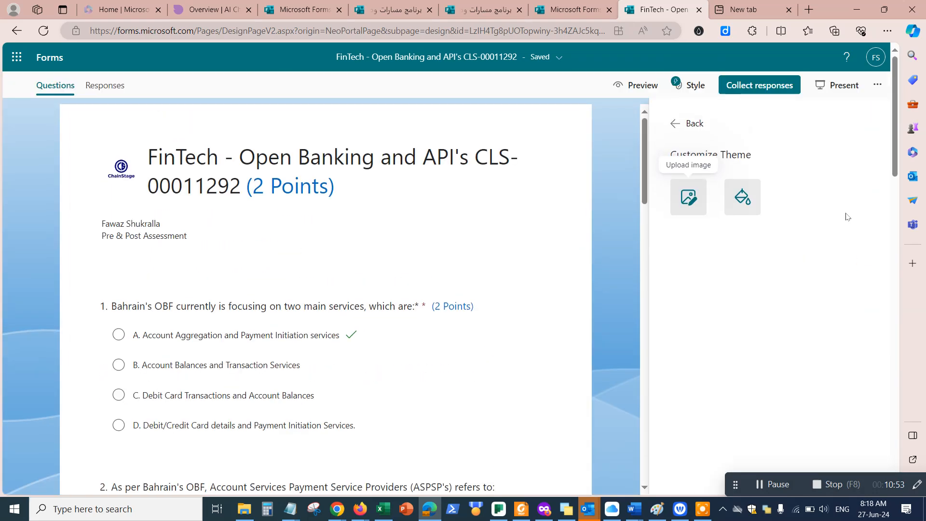
click(743, 198)
click(820, 190)
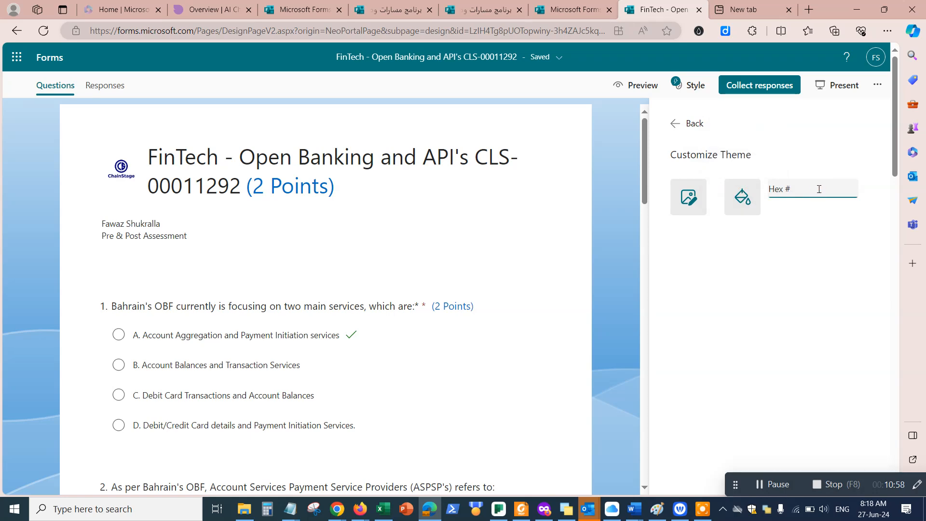
click(566, 508)
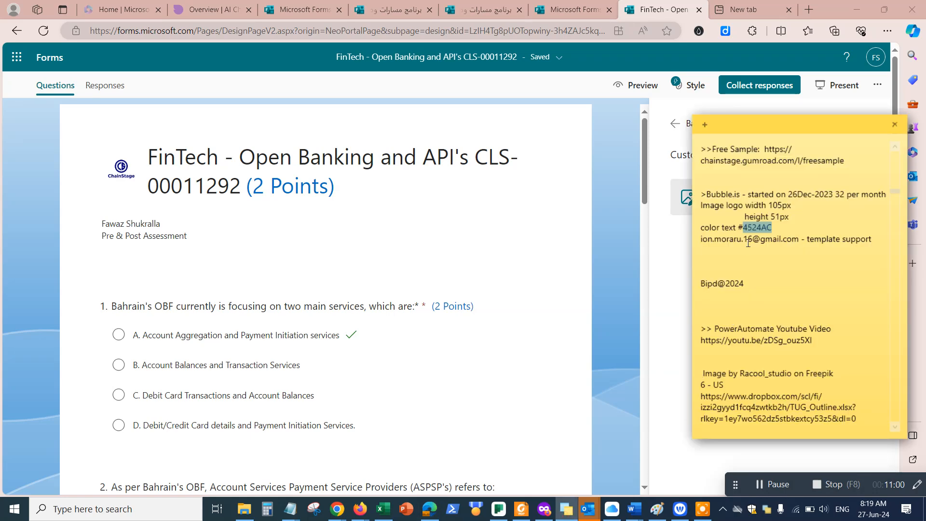
click(746, 241)
drag(744, 230, 772, 228)
key(ctrl+c)
Step: Add #4524AC as a custom theme colour in Forms and apply it to the quiz
click(673, 263)
click(808, 186)
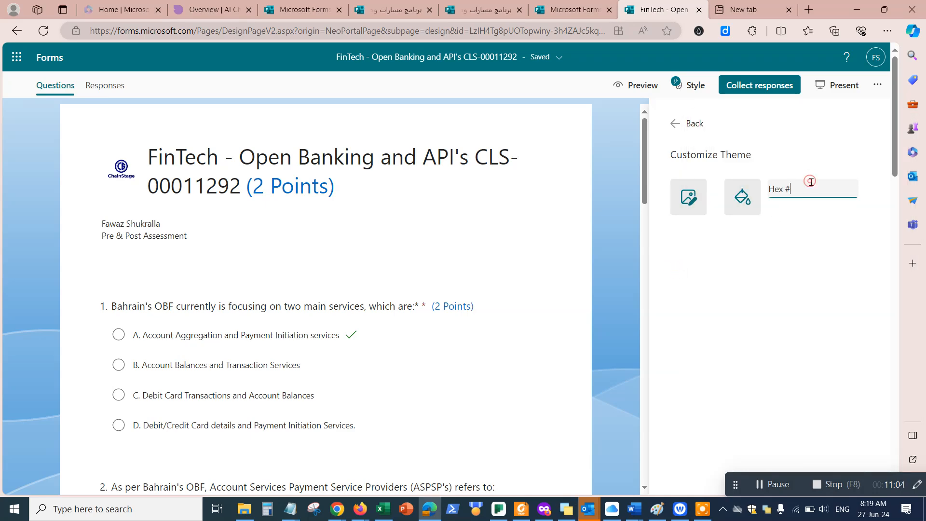
key(ctrl+v)
click(742, 193)
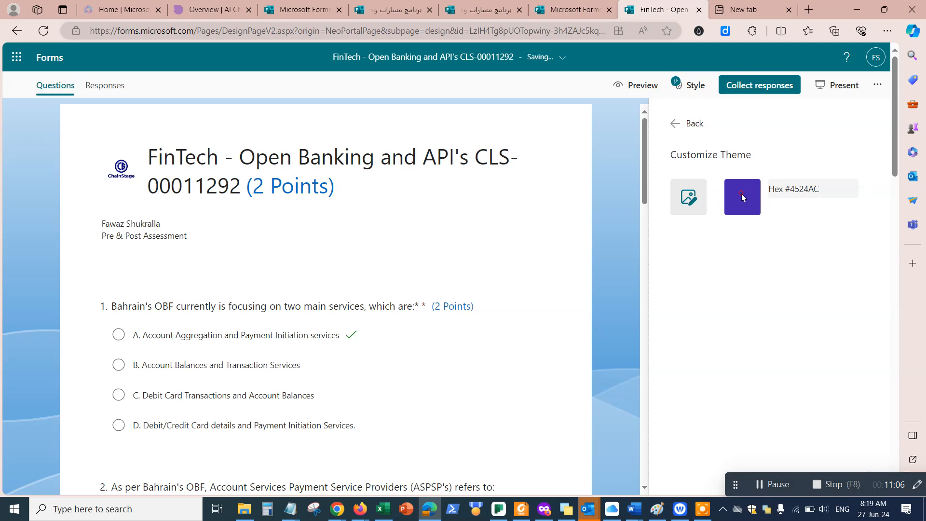
click(677, 126)
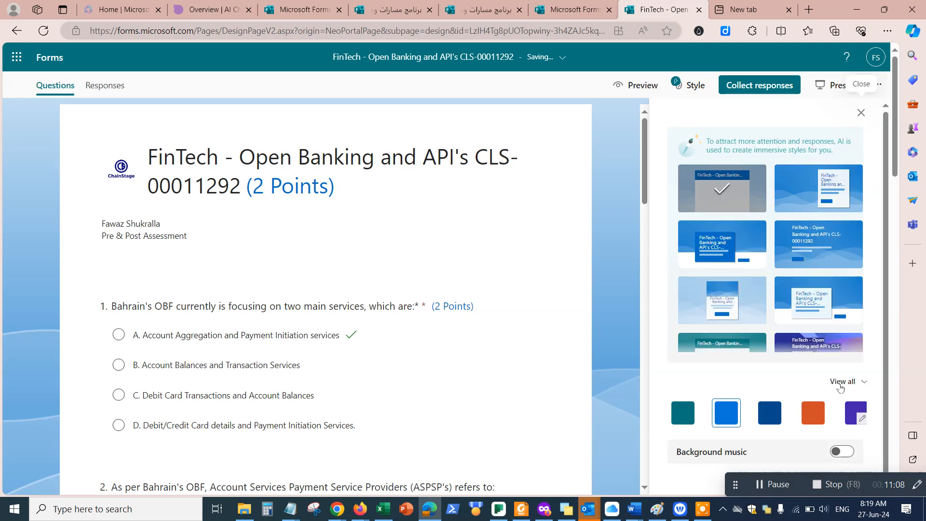
click(854, 412)
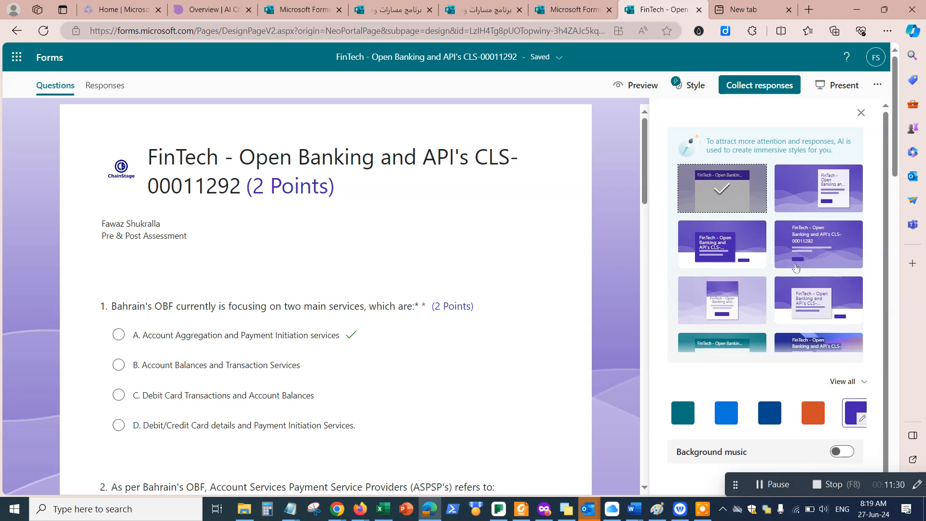
Step: Try the animated wooden-floor room background from the full theme list, followed by the animated blue and orange geometric one
click(851, 382)
scroll(849, 383, down, 3)
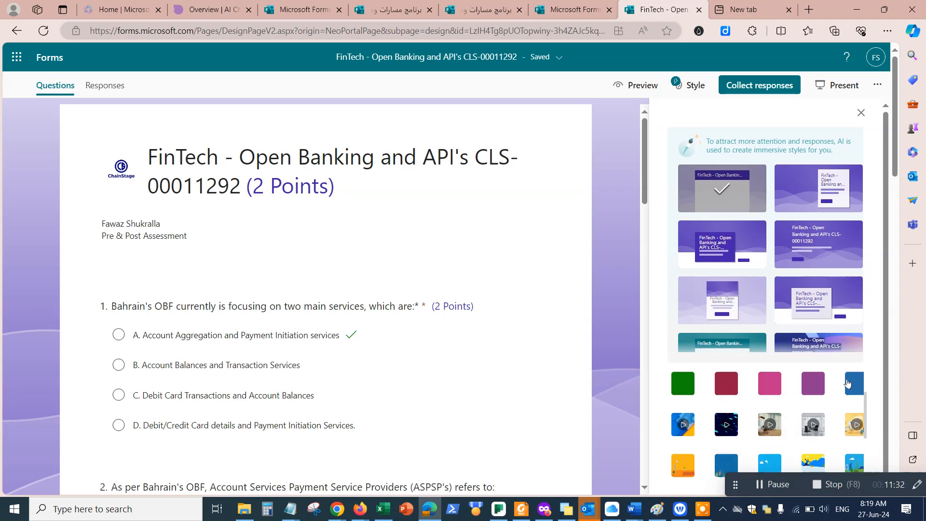
click(770, 398)
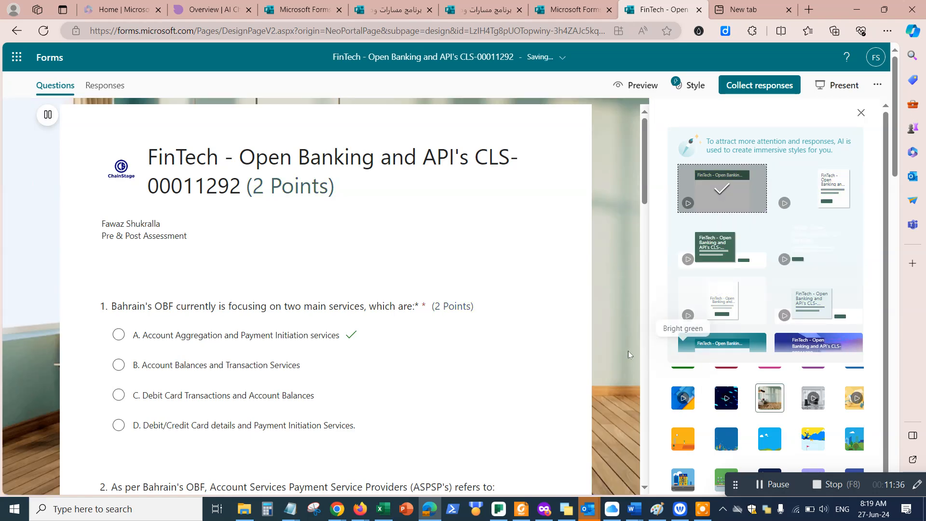
click(687, 401)
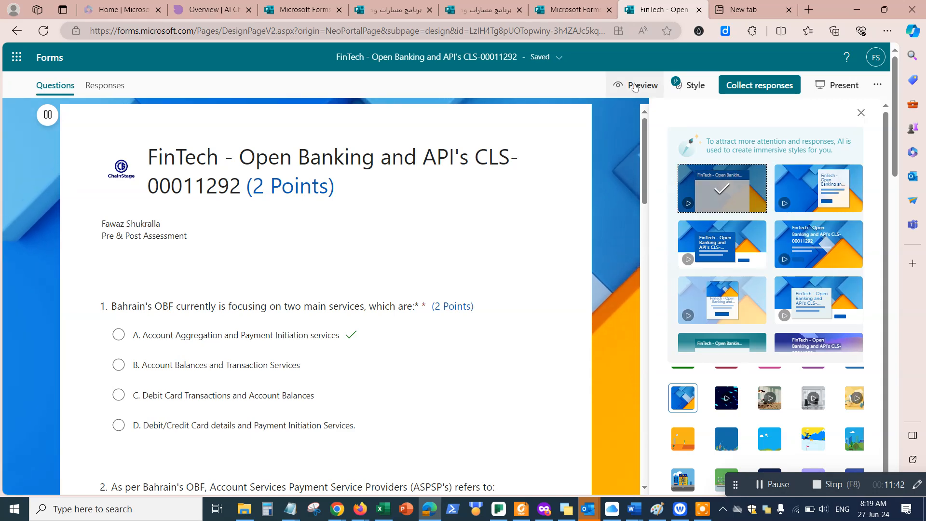
Step: Preview the styled quiz in the computer view, look through its questions, and return to editing
click(635, 84)
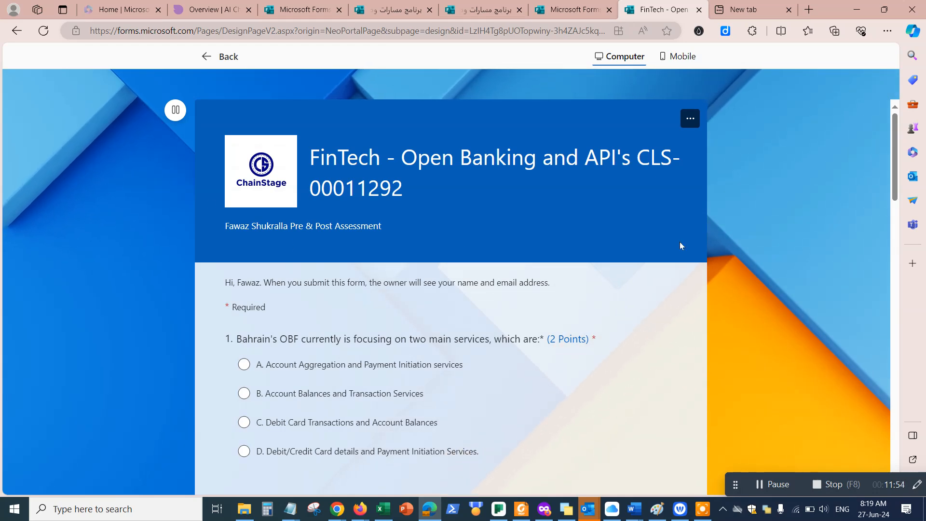
scroll(627, 276, down, 5)
scroll(627, 277, down, 4)
scroll(626, 277, up, 9)
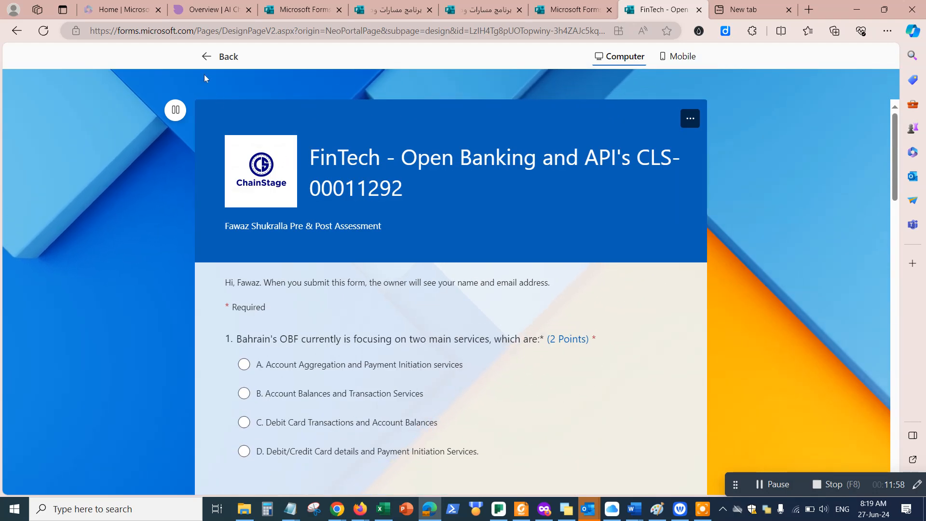
key(Escape)
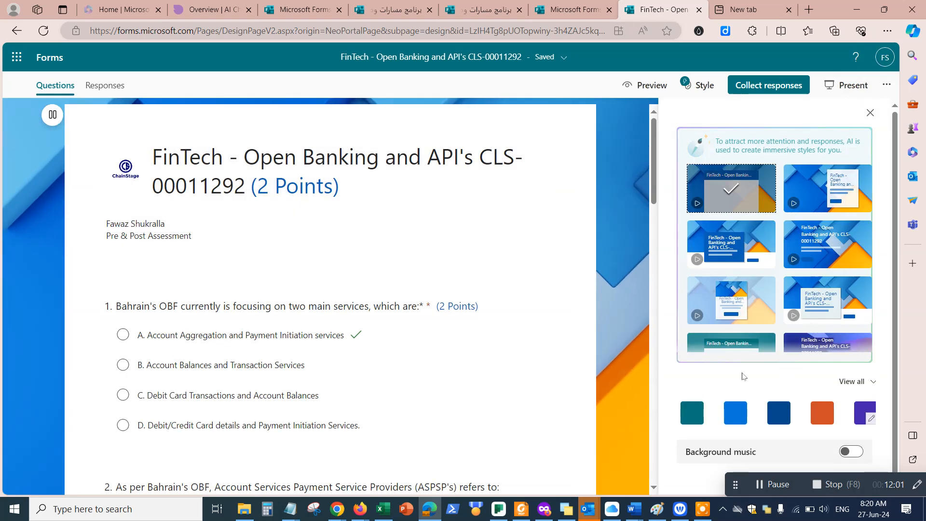
Step: Apply the plain bright blue theme colour to the quiz and close the style options
click(734, 412)
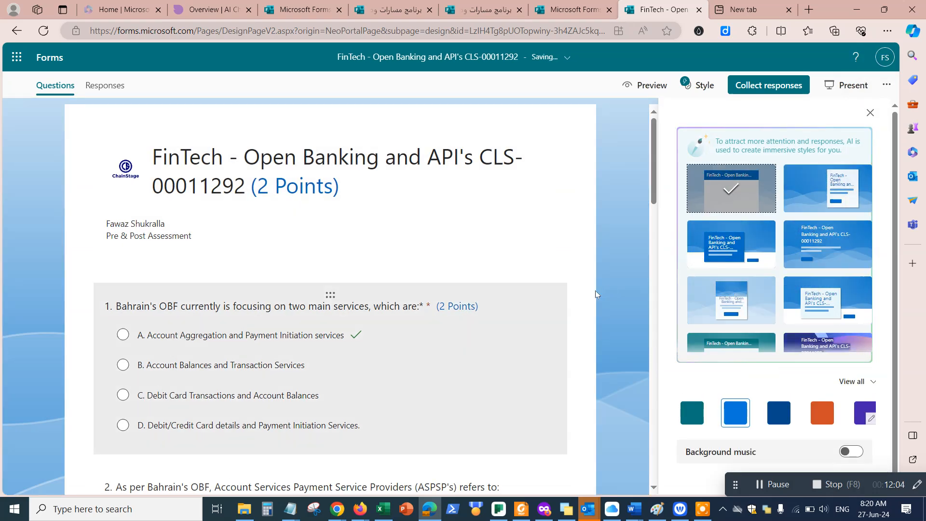
click(298, 186)
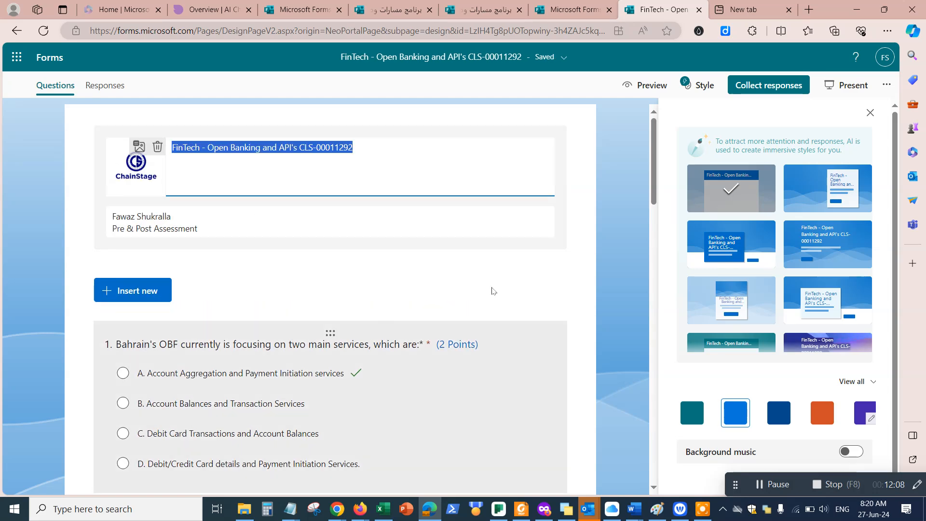
click(609, 279)
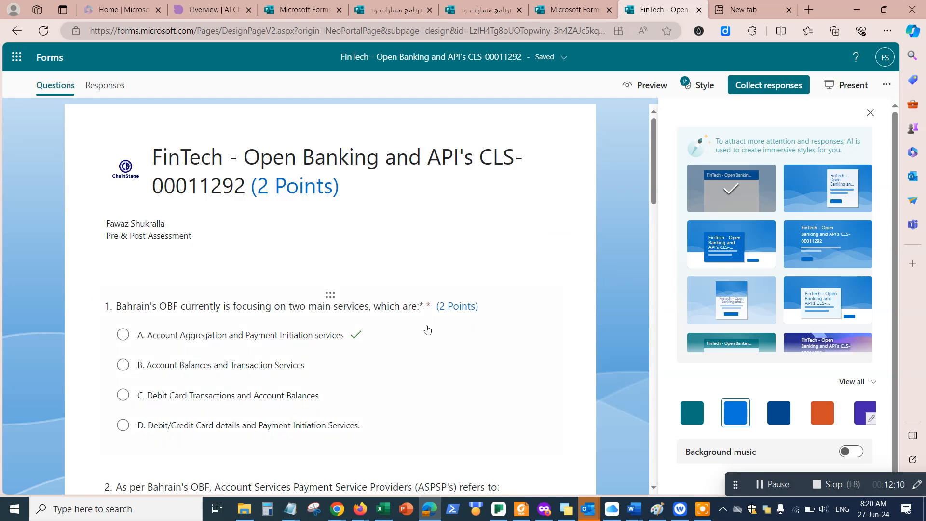
scroll(410, 333, down, 2)
scroll(416, 365, up, 2)
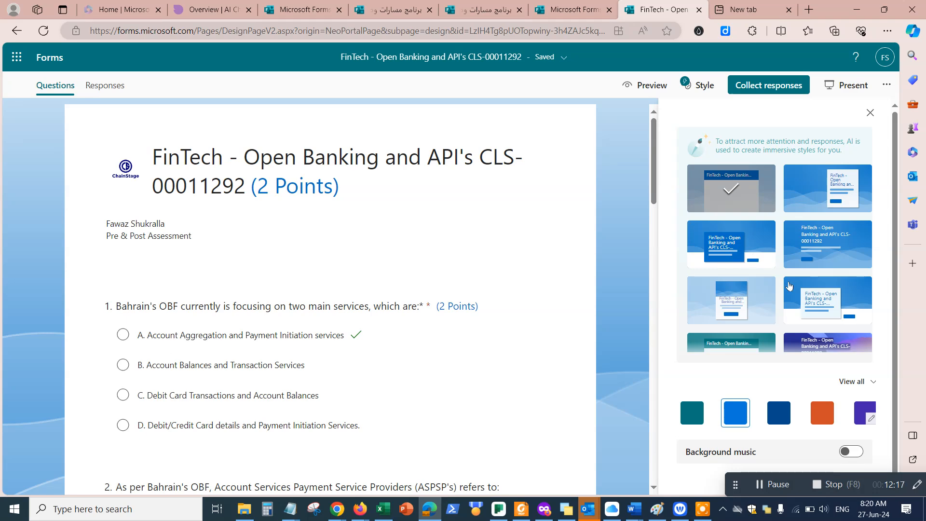
scroll(789, 285, down, 3)
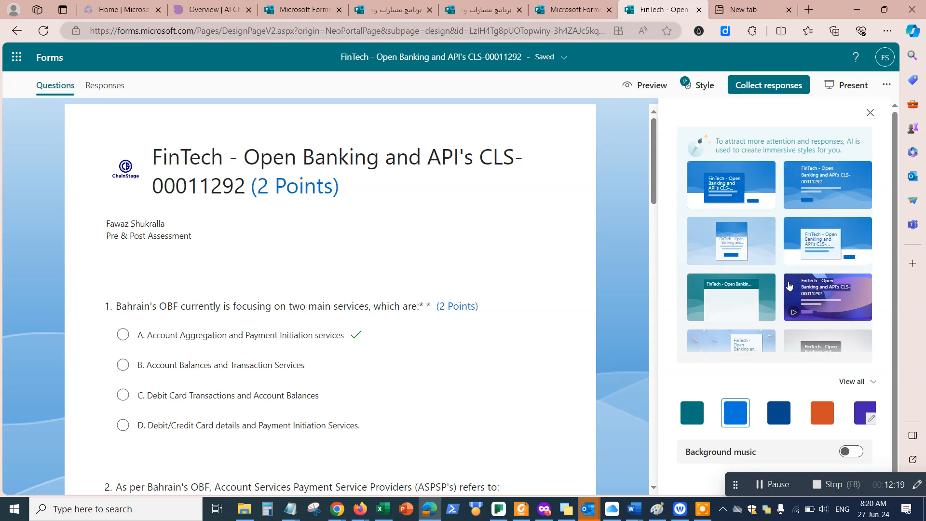
click(870, 112)
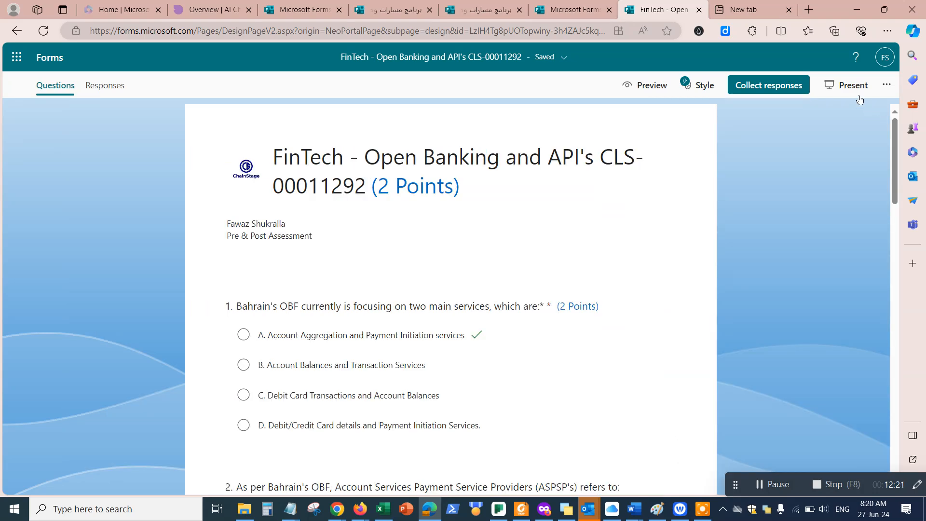
Step: Review the quiz settings from practice mode to response receipts, turning email notification of each response on and off again
click(887, 85)
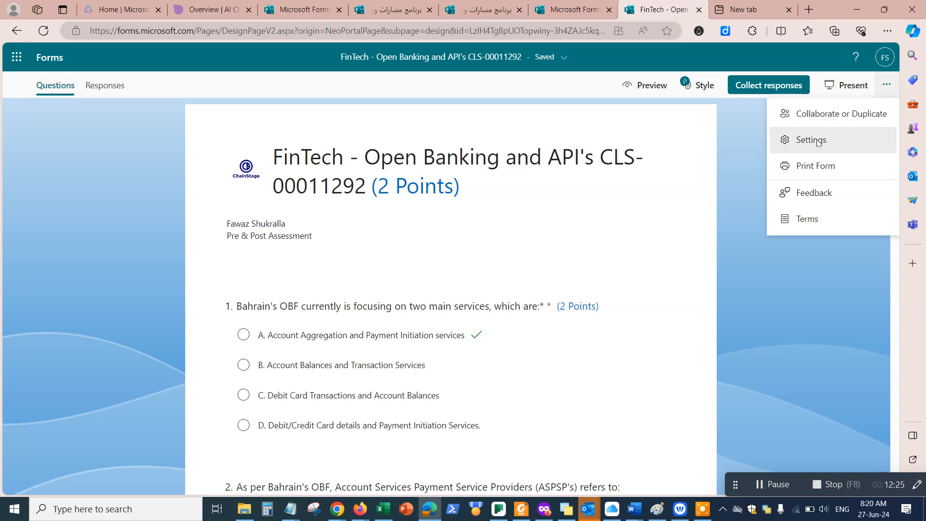
click(801, 141)
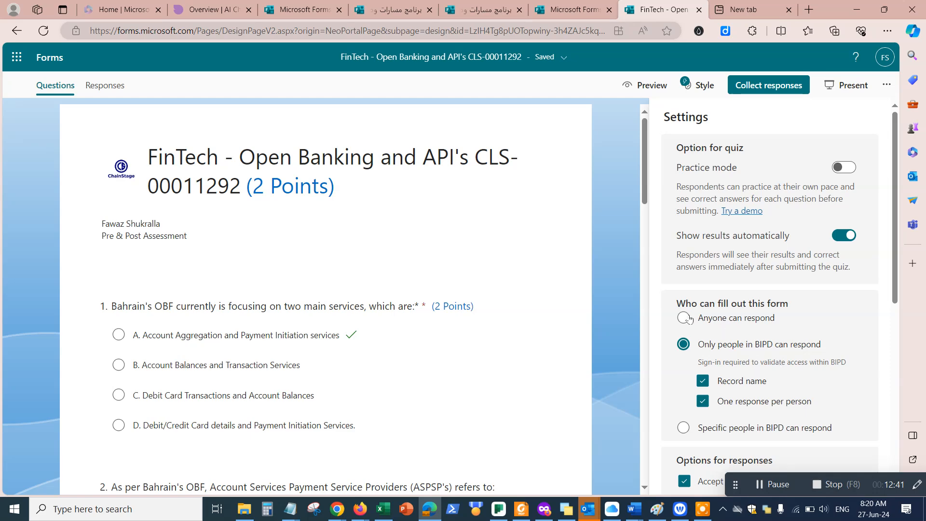
scroll(784, 353, down, 3)
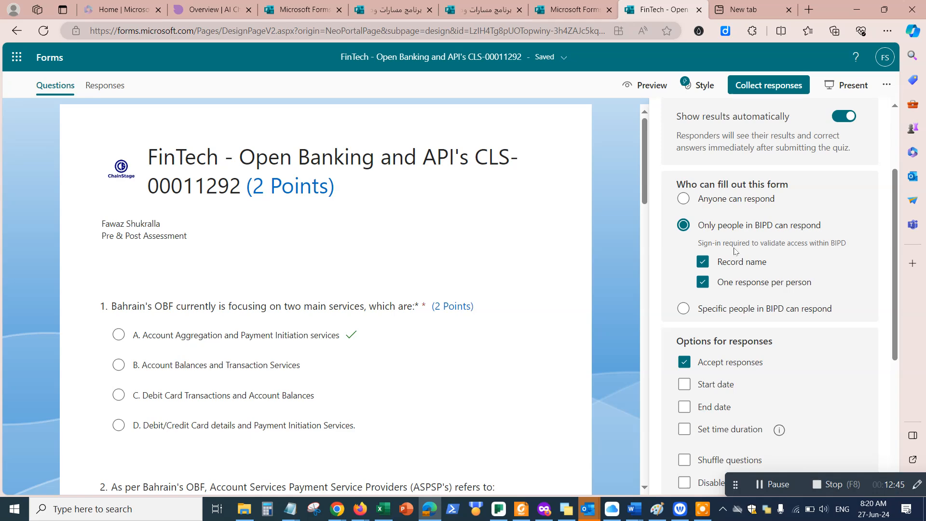
scroll(819, 337, down, 3)
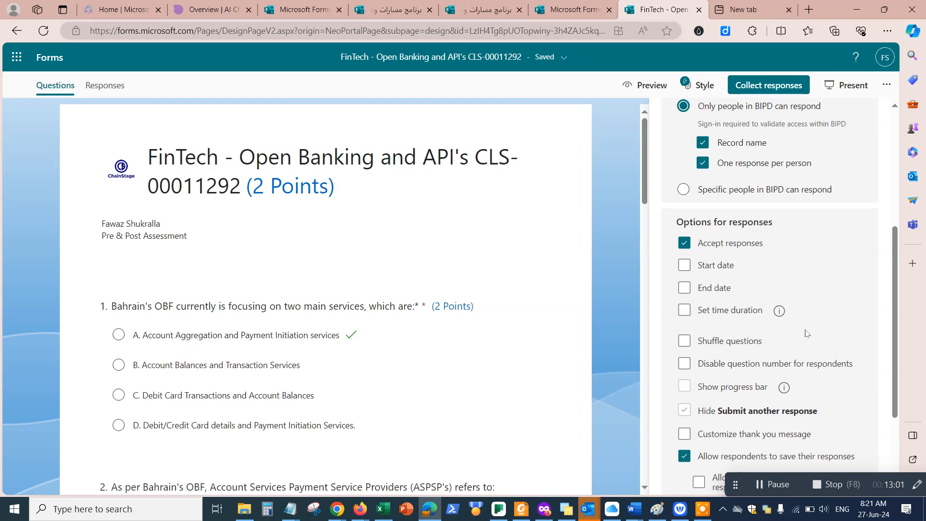
scroll(813, 333, down, 3)
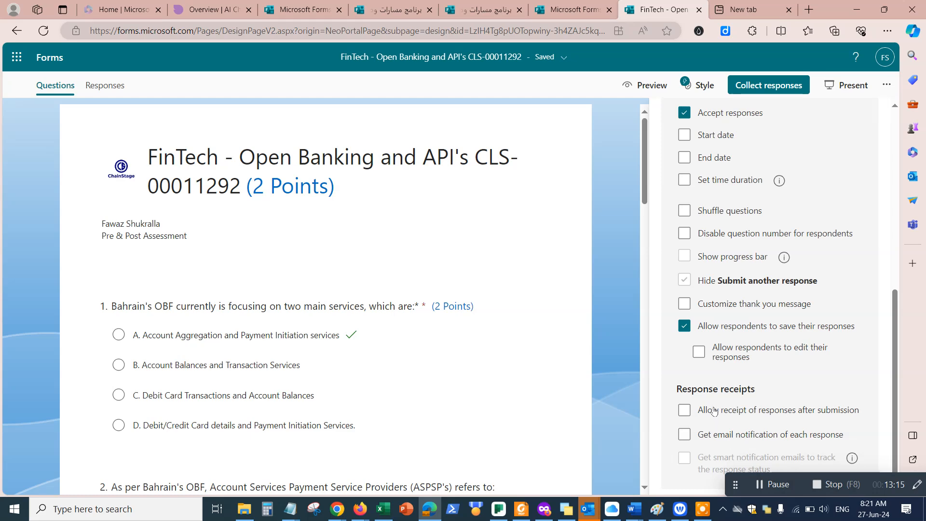
click(685, 434)
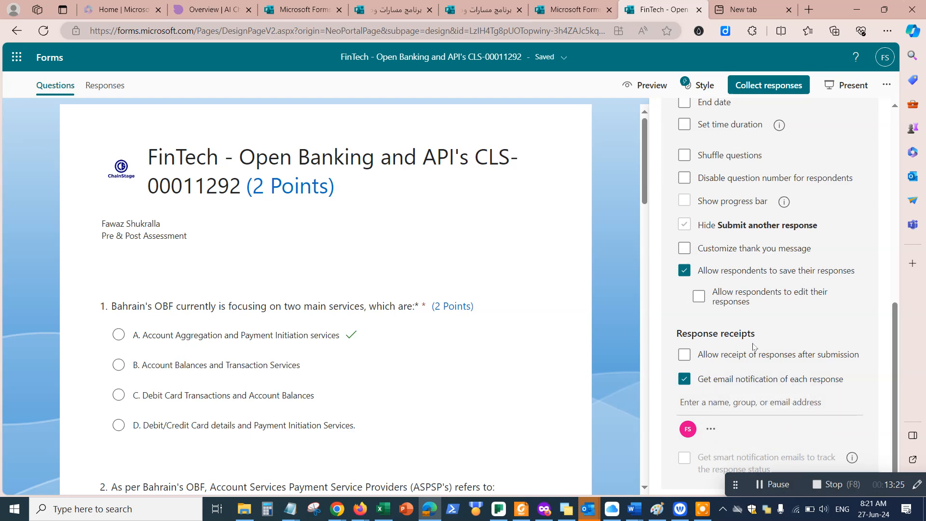
click(691, 382)
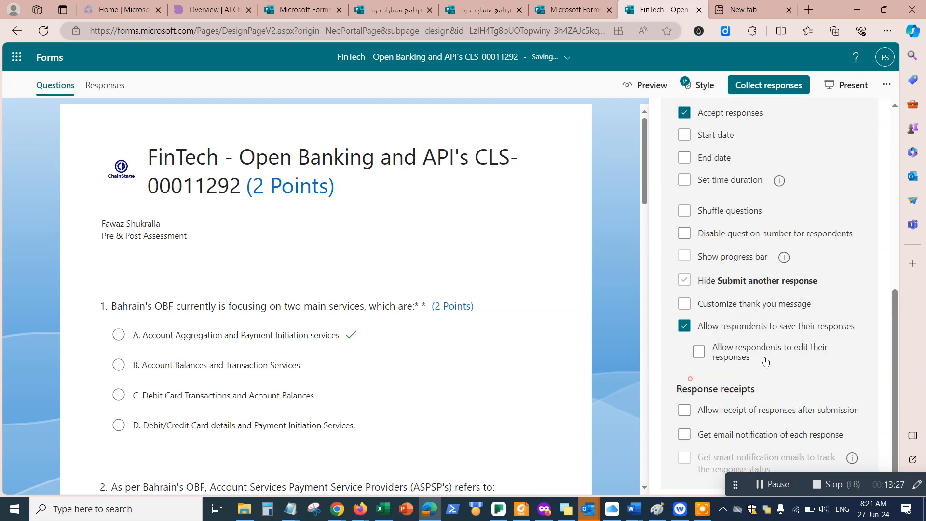
scroll(783, 311, up, 6)
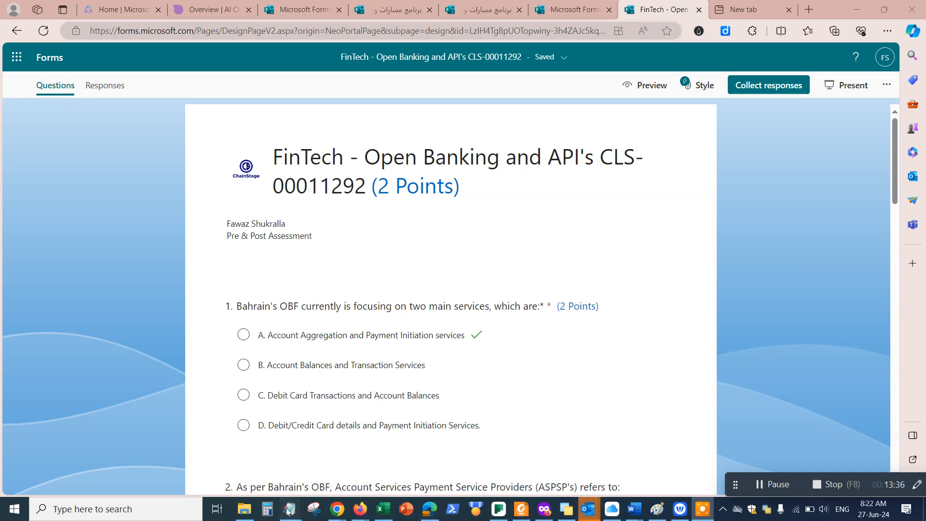
Step: Switch to Notepad, add the line "How to get the QR Code for the Form." below the form types, and return to the quiz
click(339, 456)
key(Return)
key(Return)
text(How to get the QR Code for the Form.)
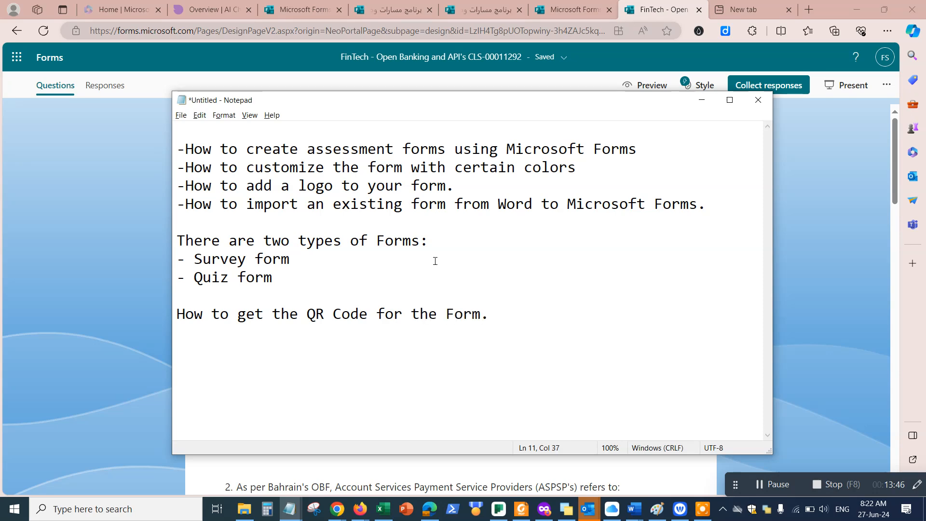
click(709, 100)
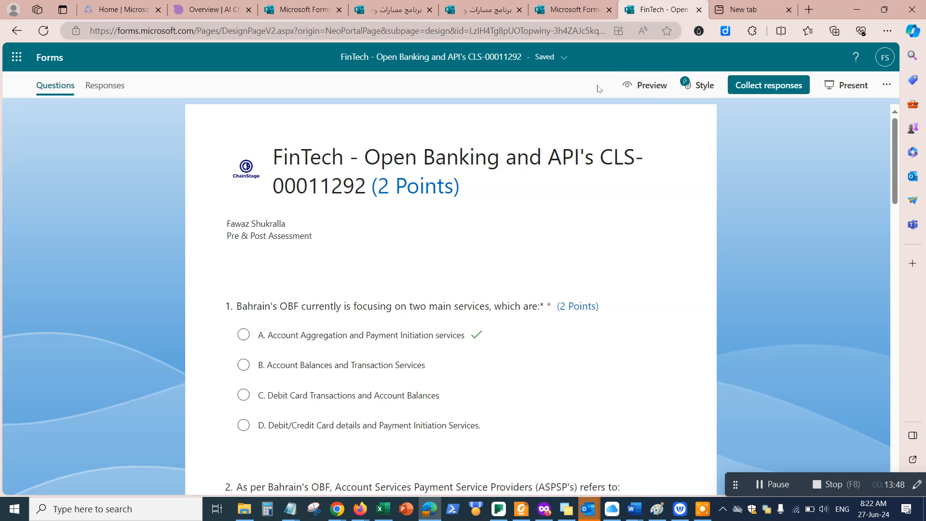
Step: Open the preview of the FinTech quiz and copy its web address
click(646, 86)
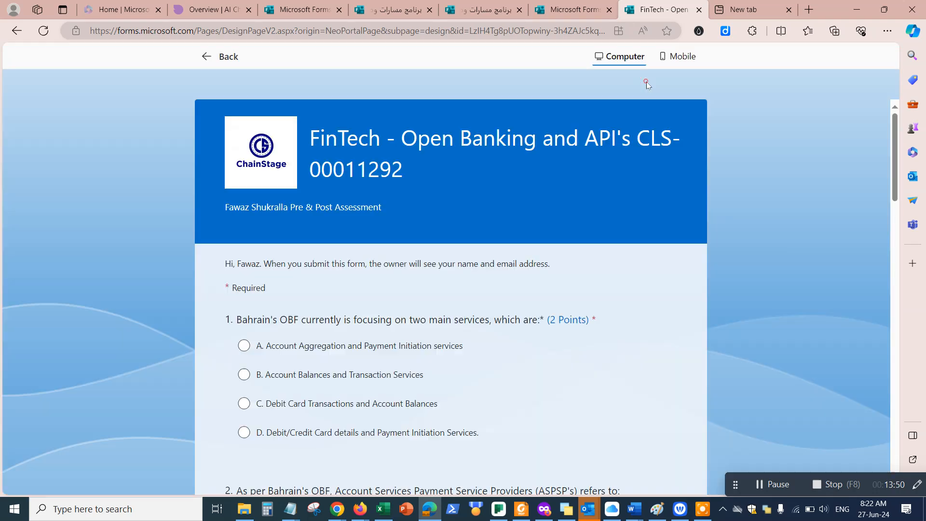
click(552, 31)
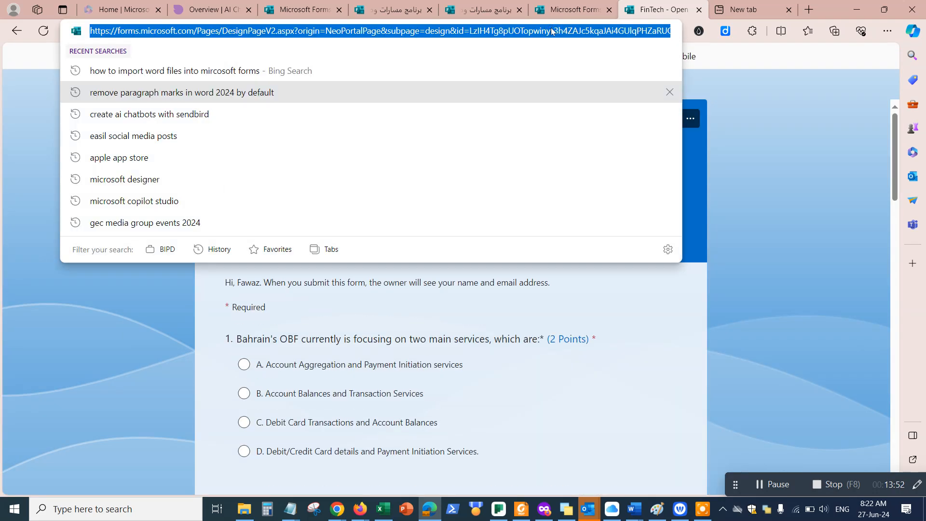
key(ctrl+Tab)
Step: Search the web for "qr code generator" in the empty tab and open the qr-code-generator.com site in its own tab
click(553, 31)
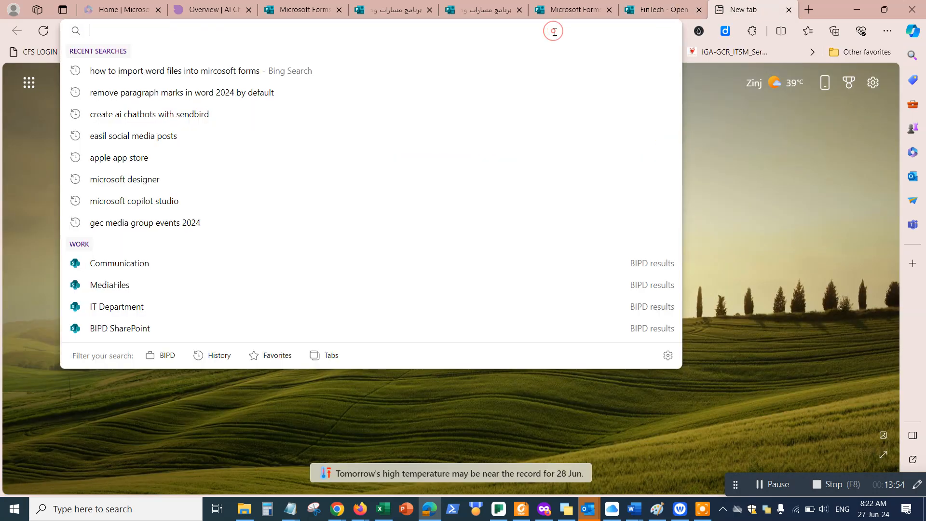
text(qr code generator)
key(Return)
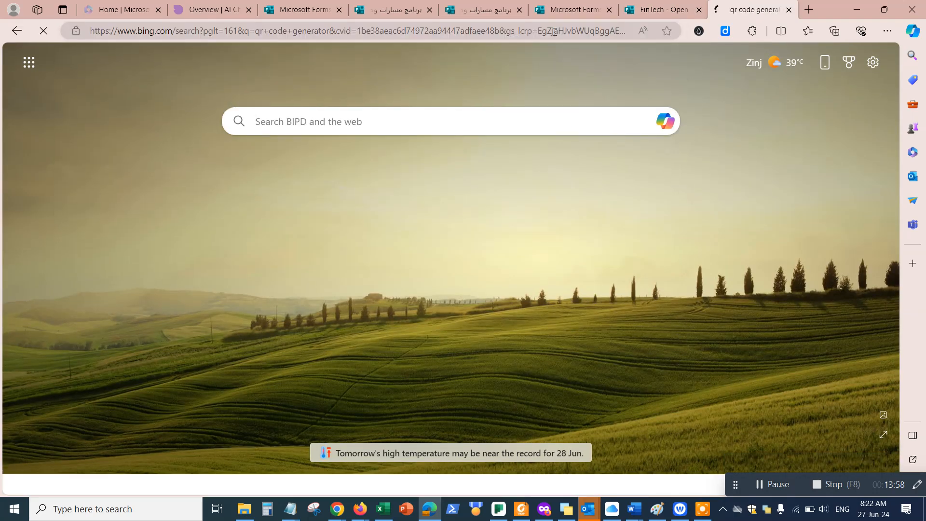
scroll(333, 287, down, 4)
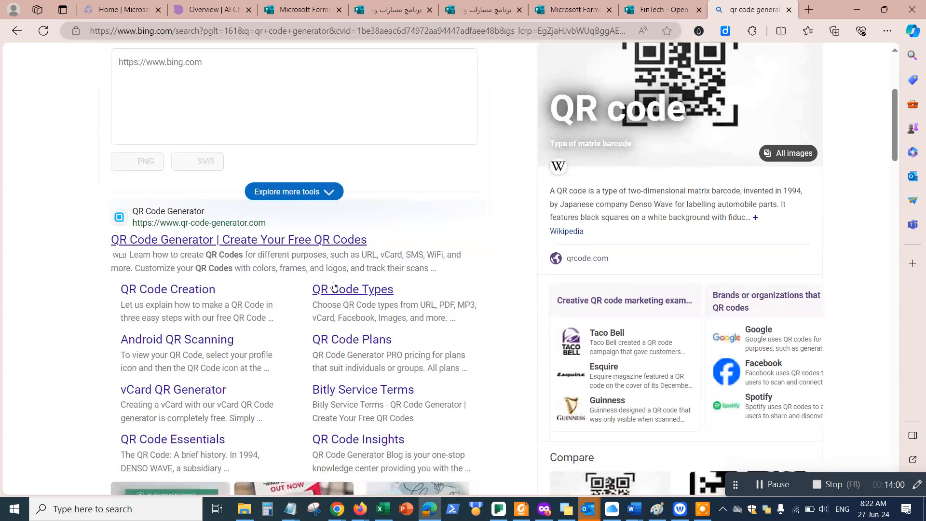
scroll(333, 286, up, 4)
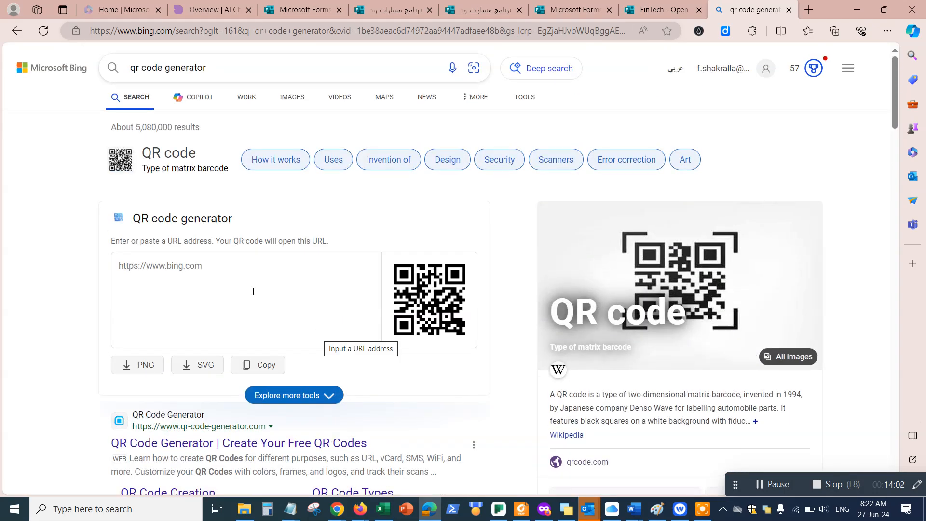
scroll(323, 282, down, 4)
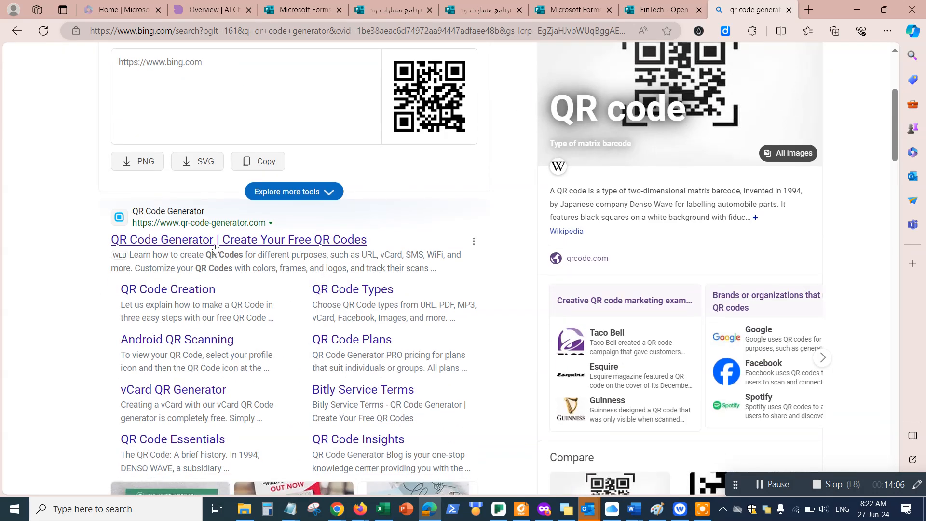
right_click(205, 239)
click(263, 190)
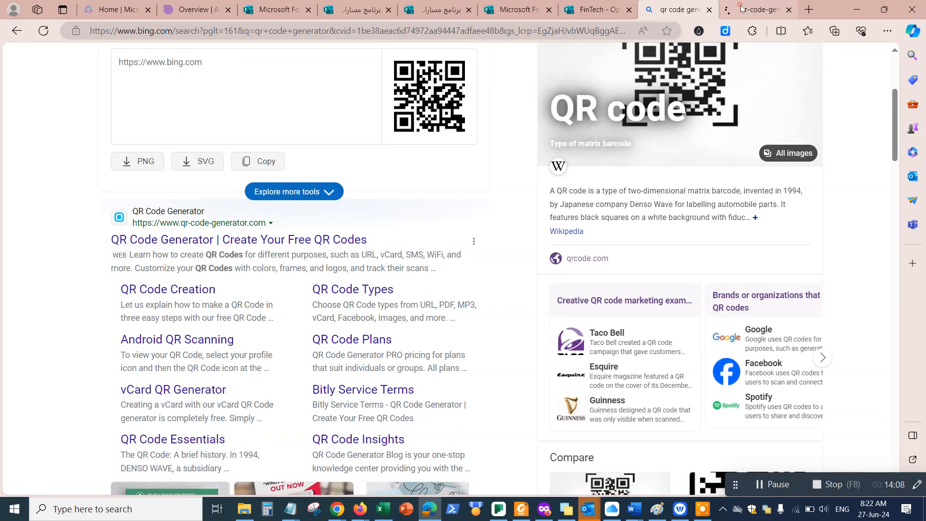
click(756, 9)
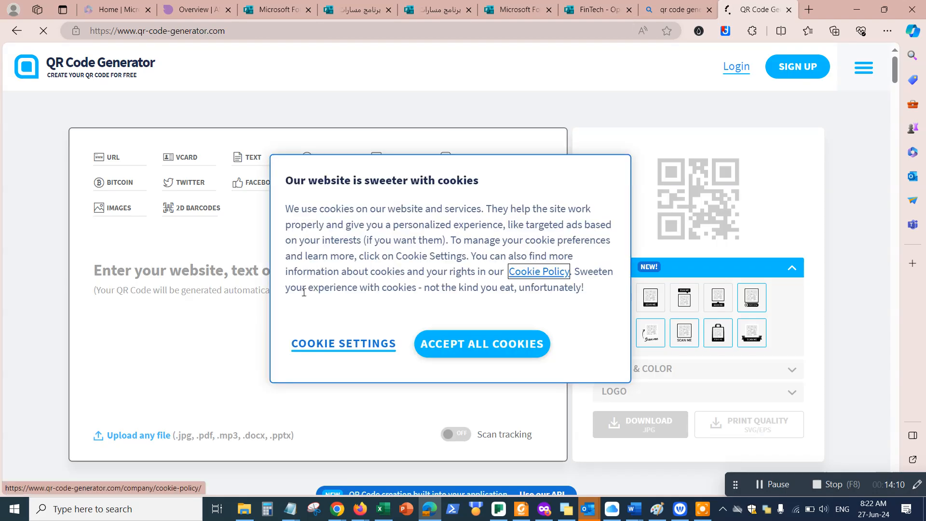
Step: Accept all cookies and generate a QR code from the copied quiz preview link
click(450, 343)
click(247, 302)
key(ctrl+v)
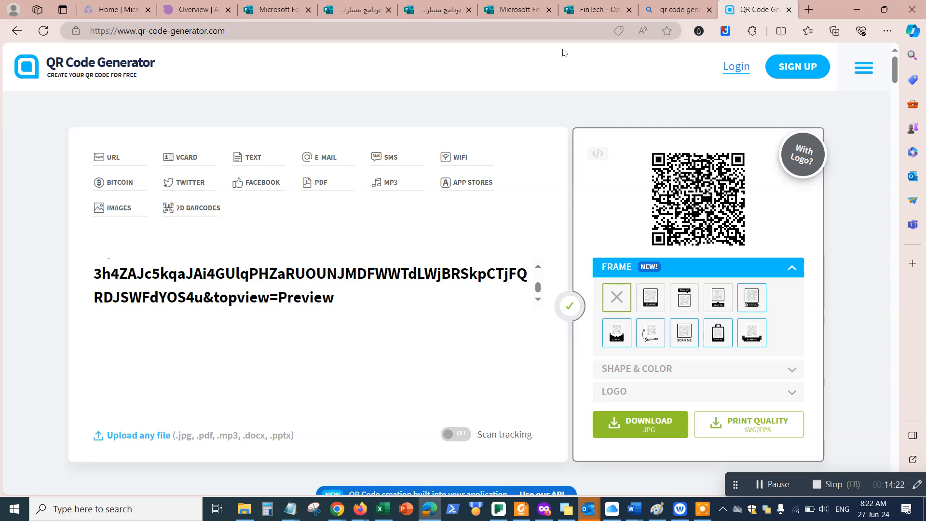
Step: Return to the FinTech quiz, present it from the editing view, and copy its join link
click(596, 11)
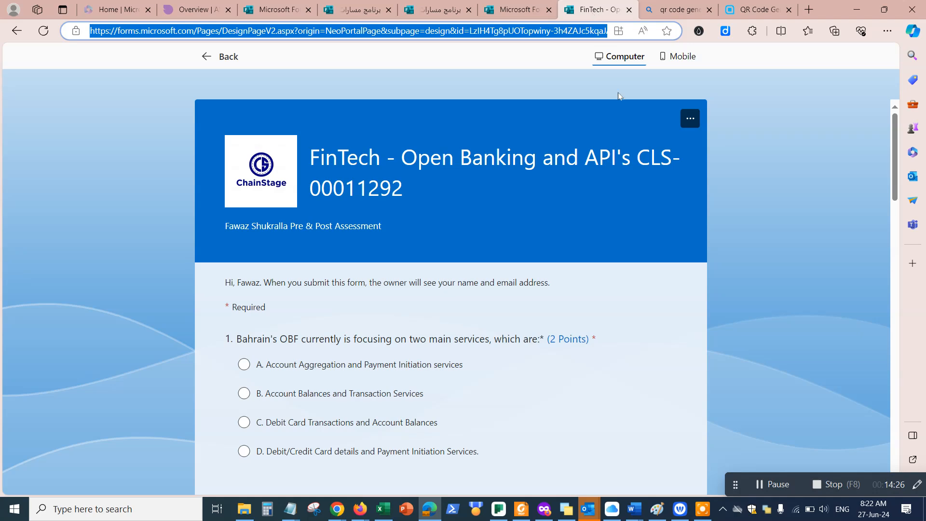
click(206, 56)
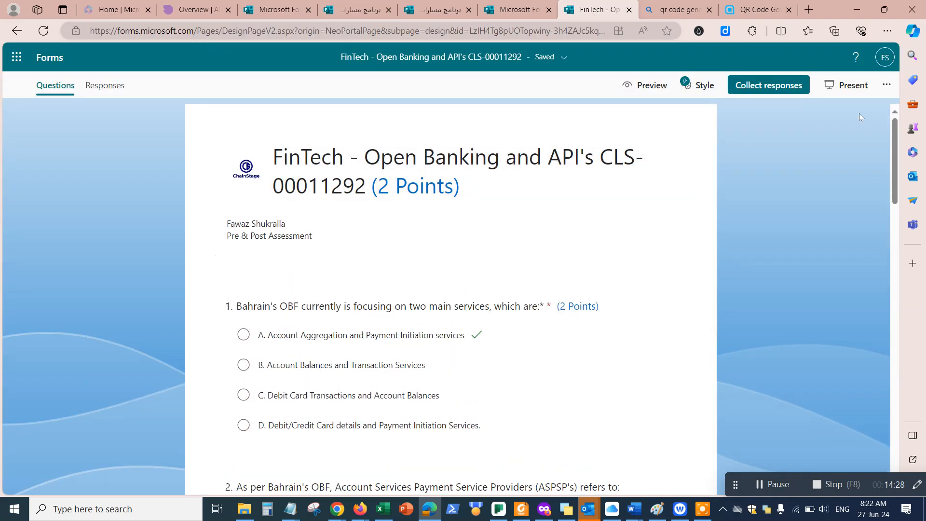
click(851, 85)
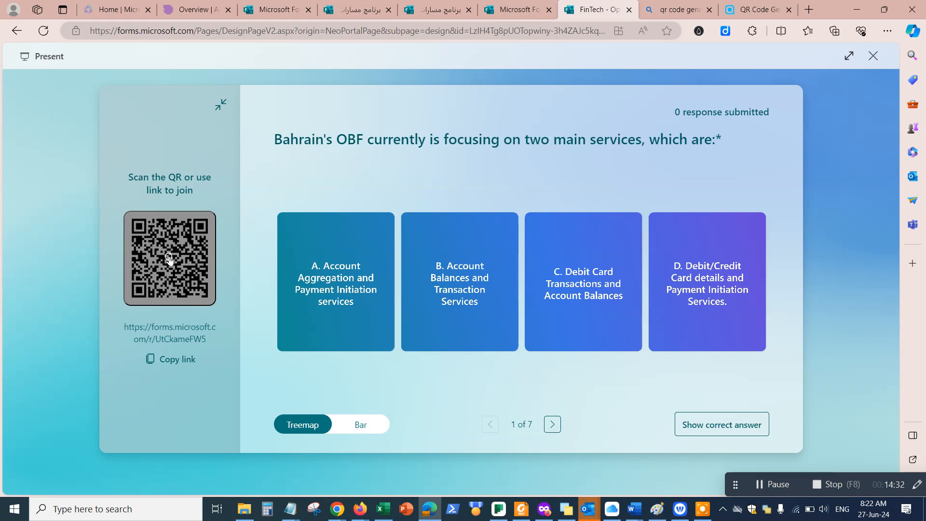
click(178, 362)
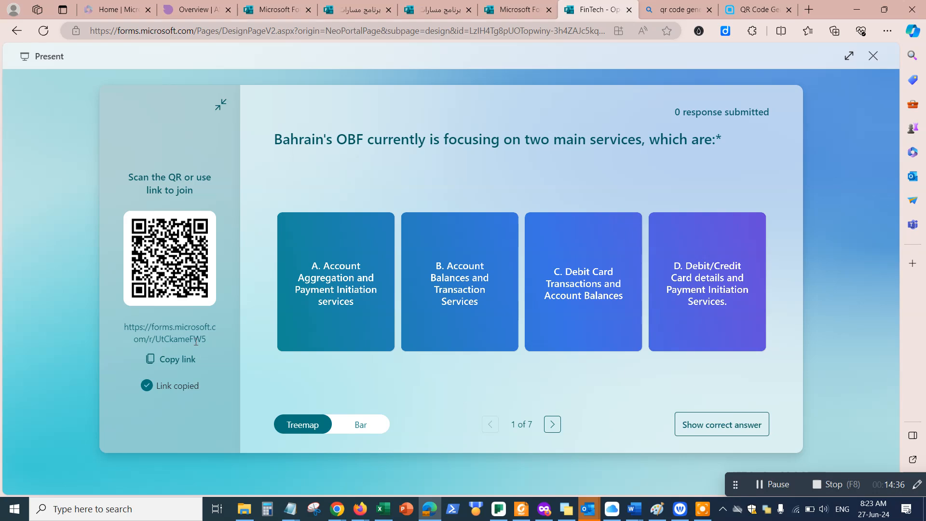
Step: View the enlarged join QR code, look through the first two questions in bar and treemap layouts, and exit the presentation
click(180, 262)
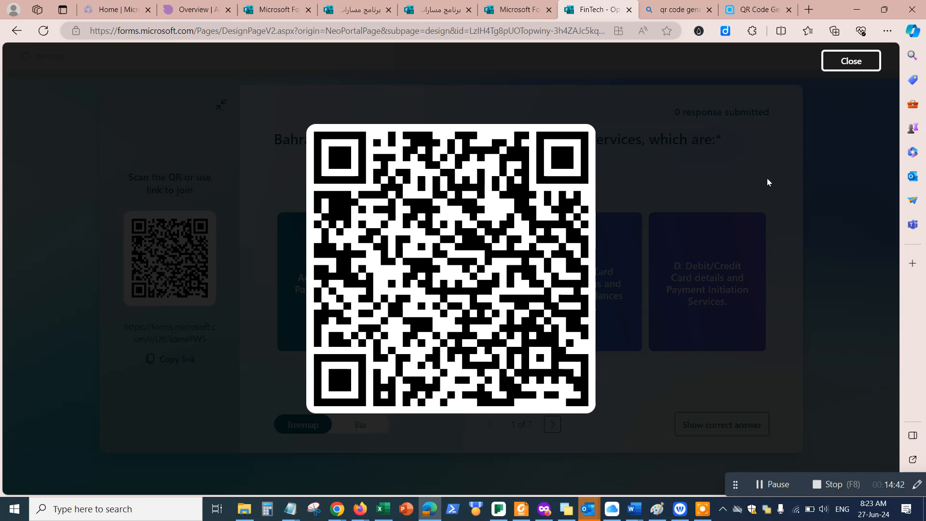
click(850, 62)
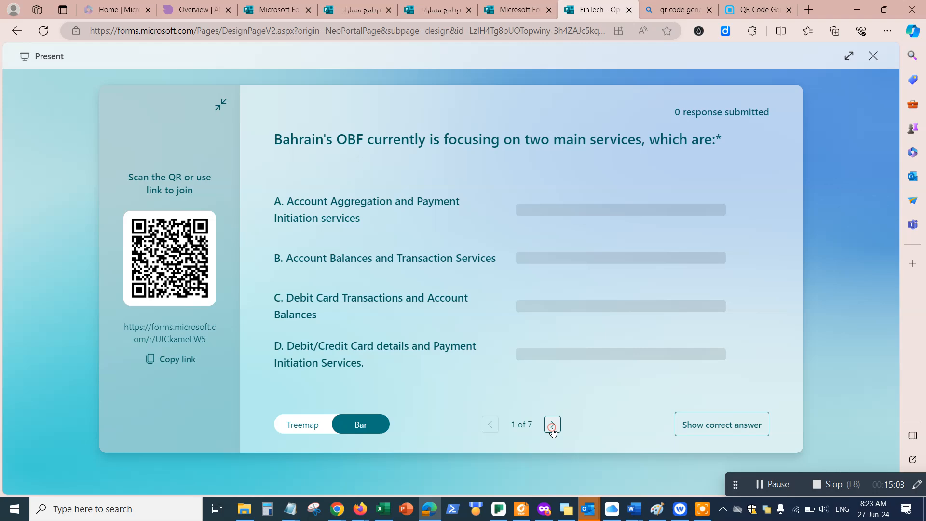
click(552, 424)
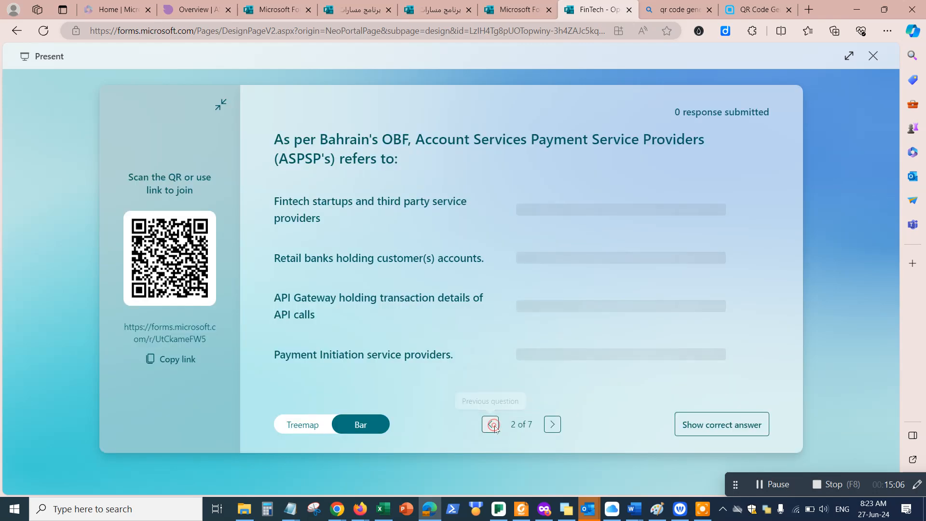
click(490, 424)
click(304, 426)
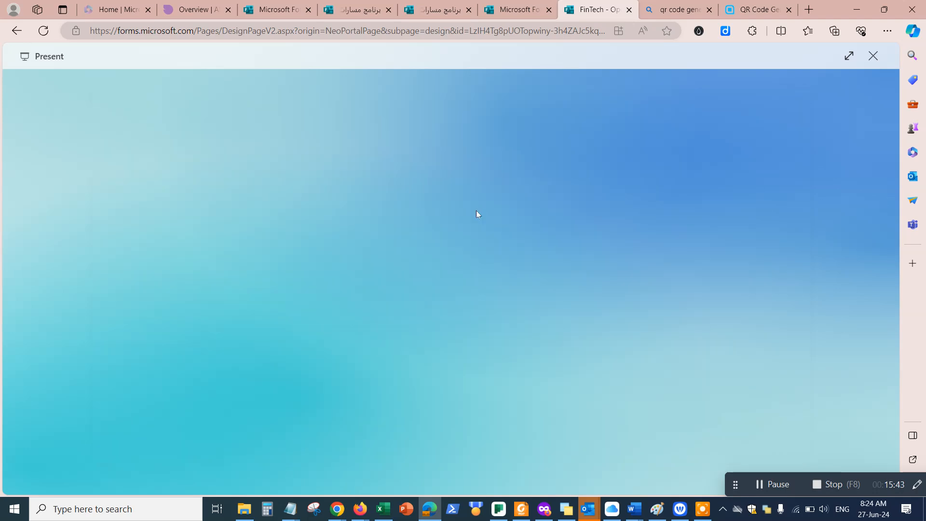
click(872, 56)
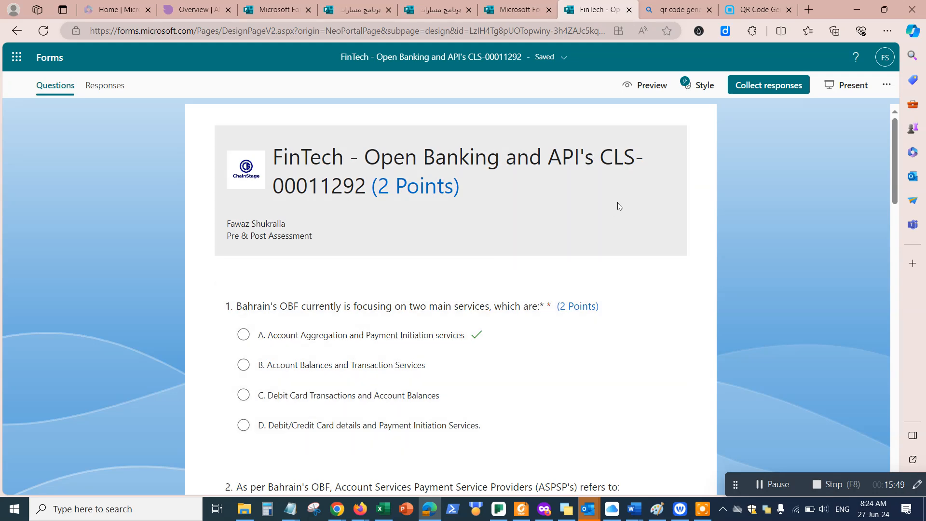
scroll(618, 206, down, 10)
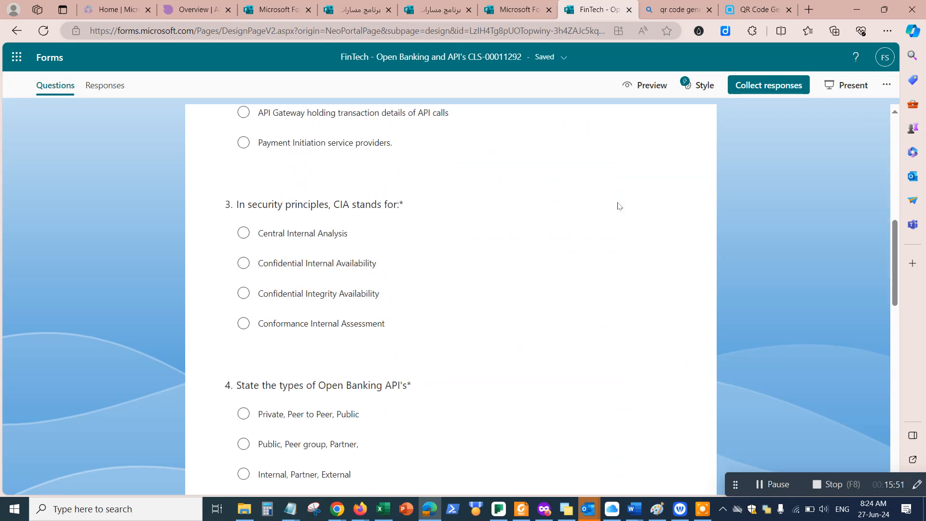
scroll(618, 206, up, 4)
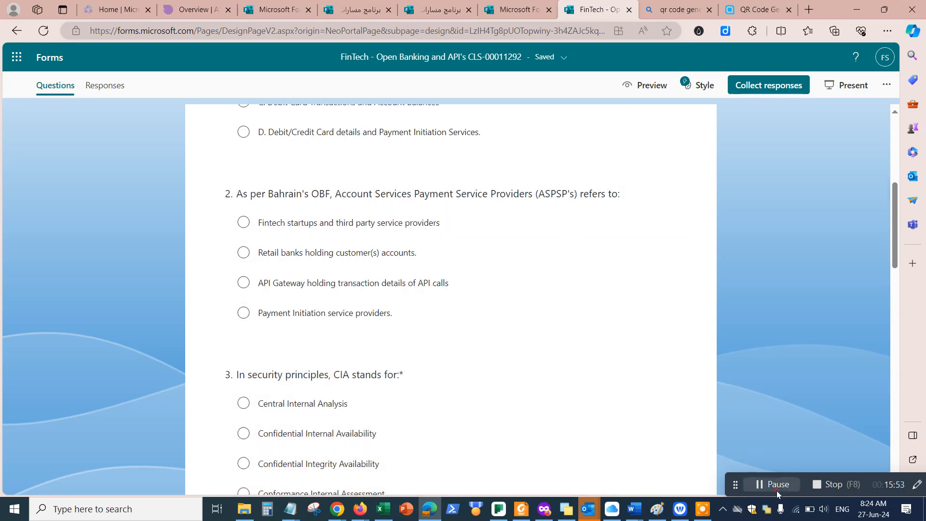
scroll(513, 240, up, 5)
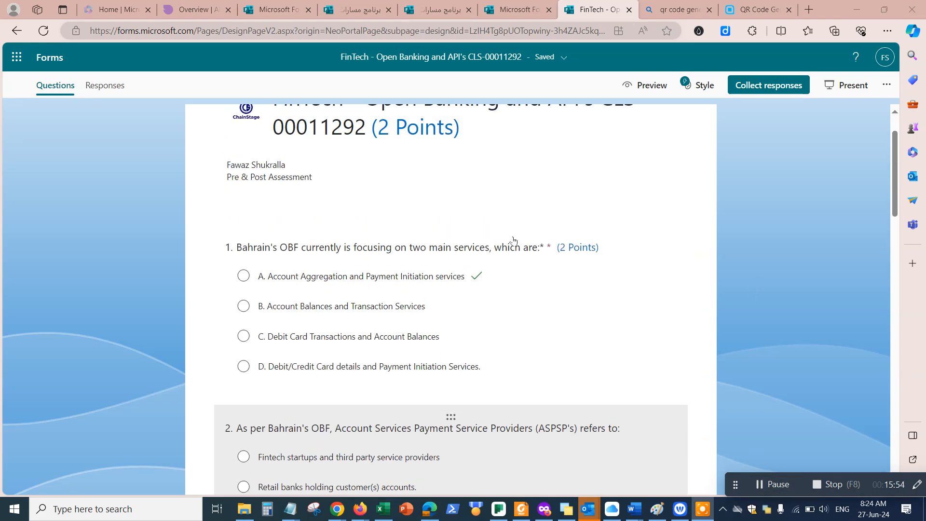
scroll(486, 197, up, 1)
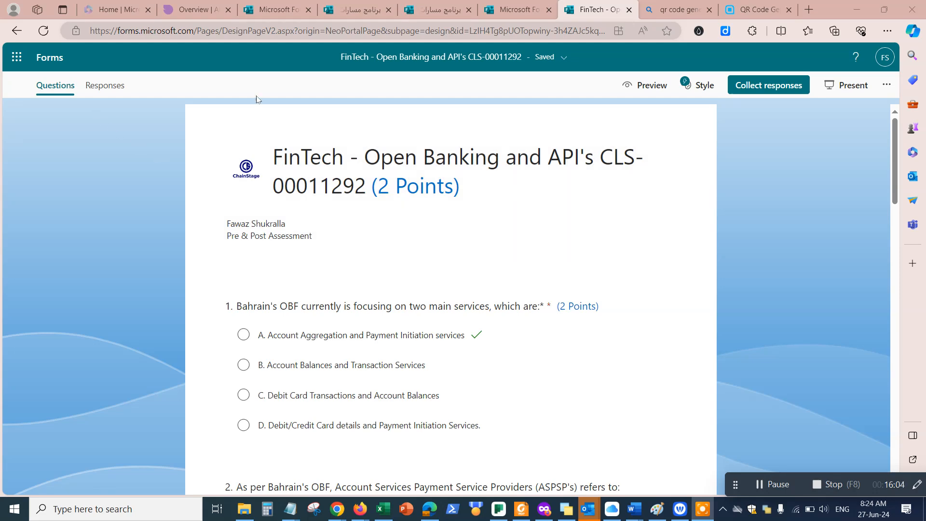
Step: Switch to the Forms home page and start a quick import of a file
click(511, 11)
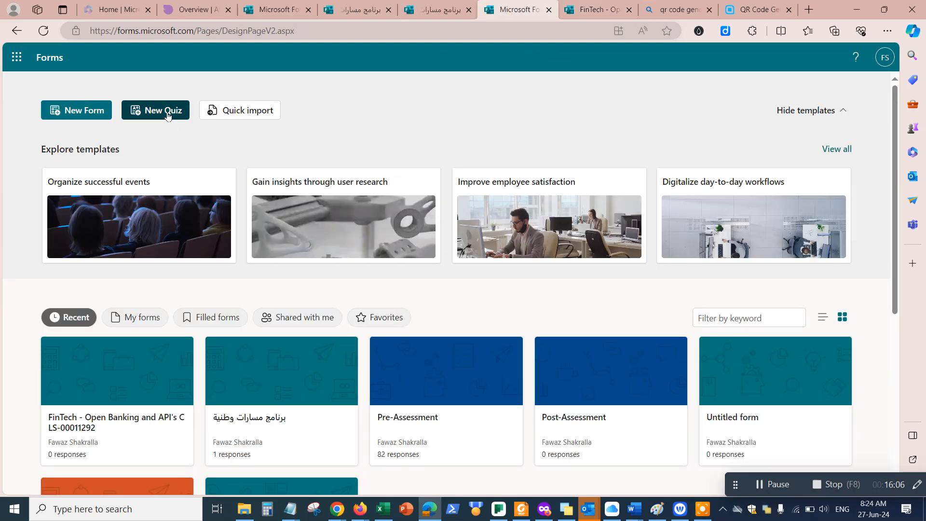
click(232, 110)
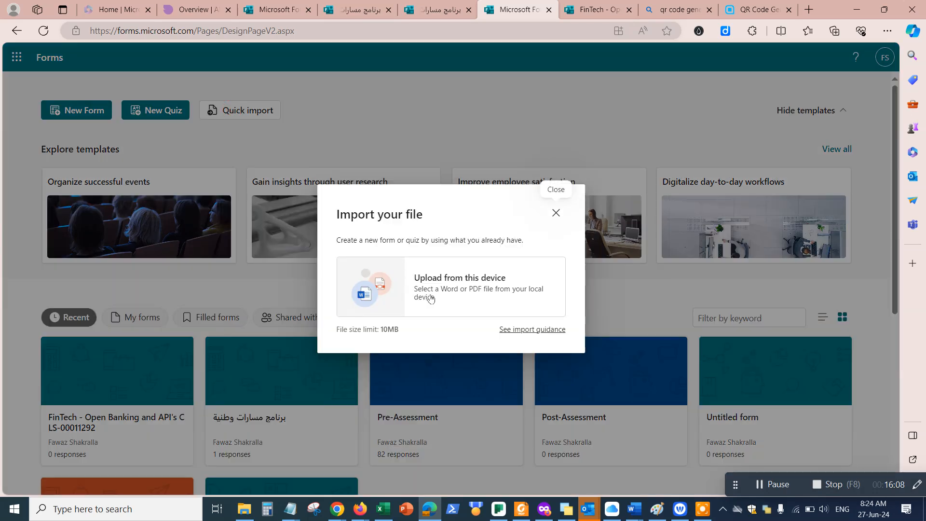